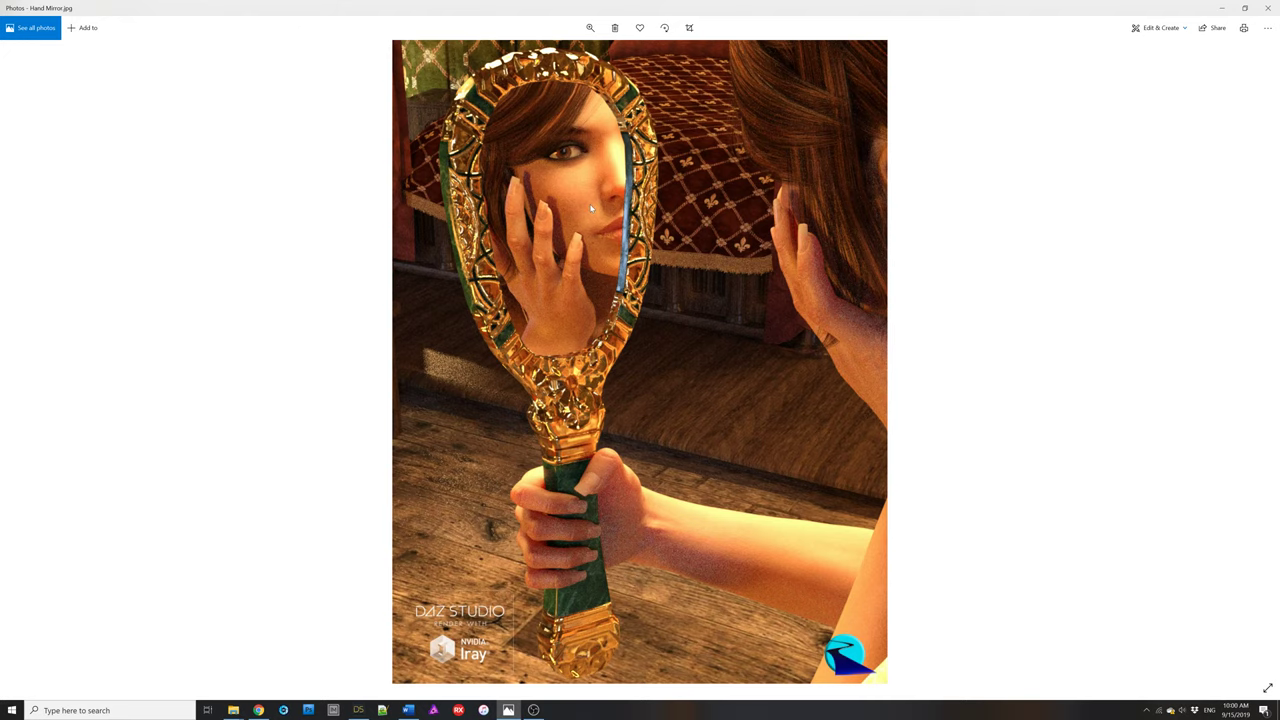
Step: Look through the sample reflection renders, from the hand mirror image through the train window and chrome skull images
key("Left")
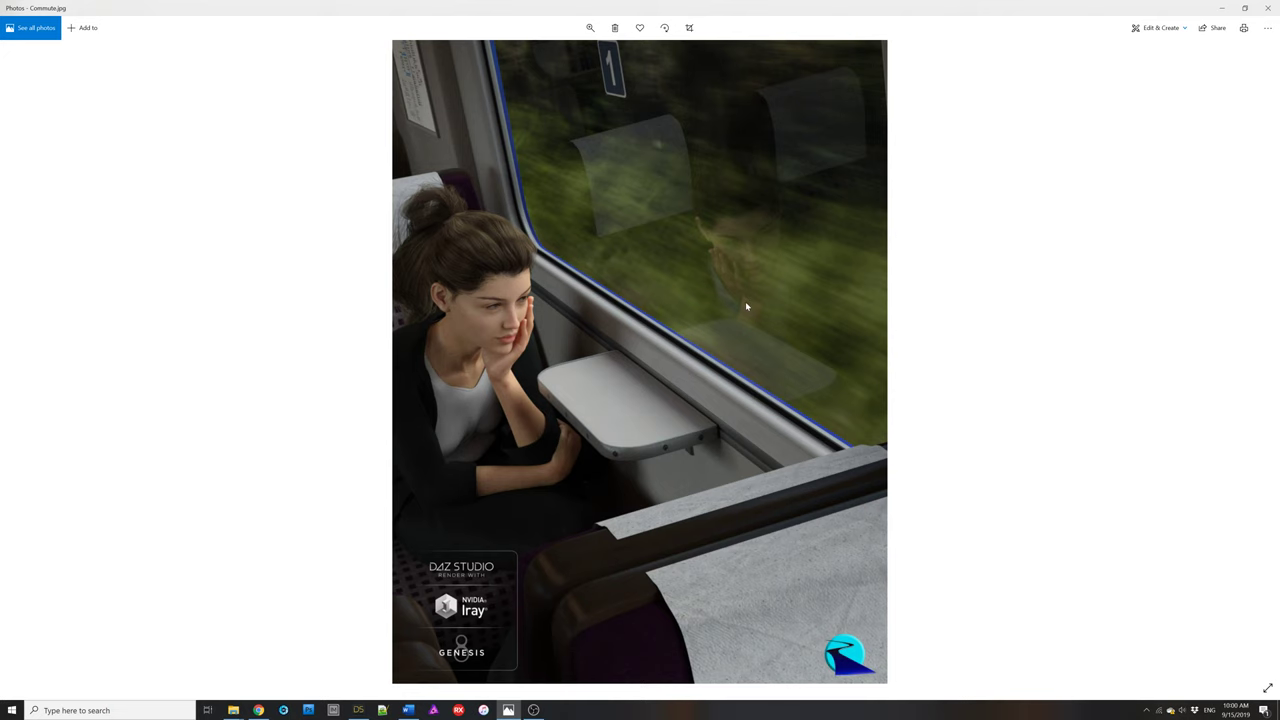
key("Left")
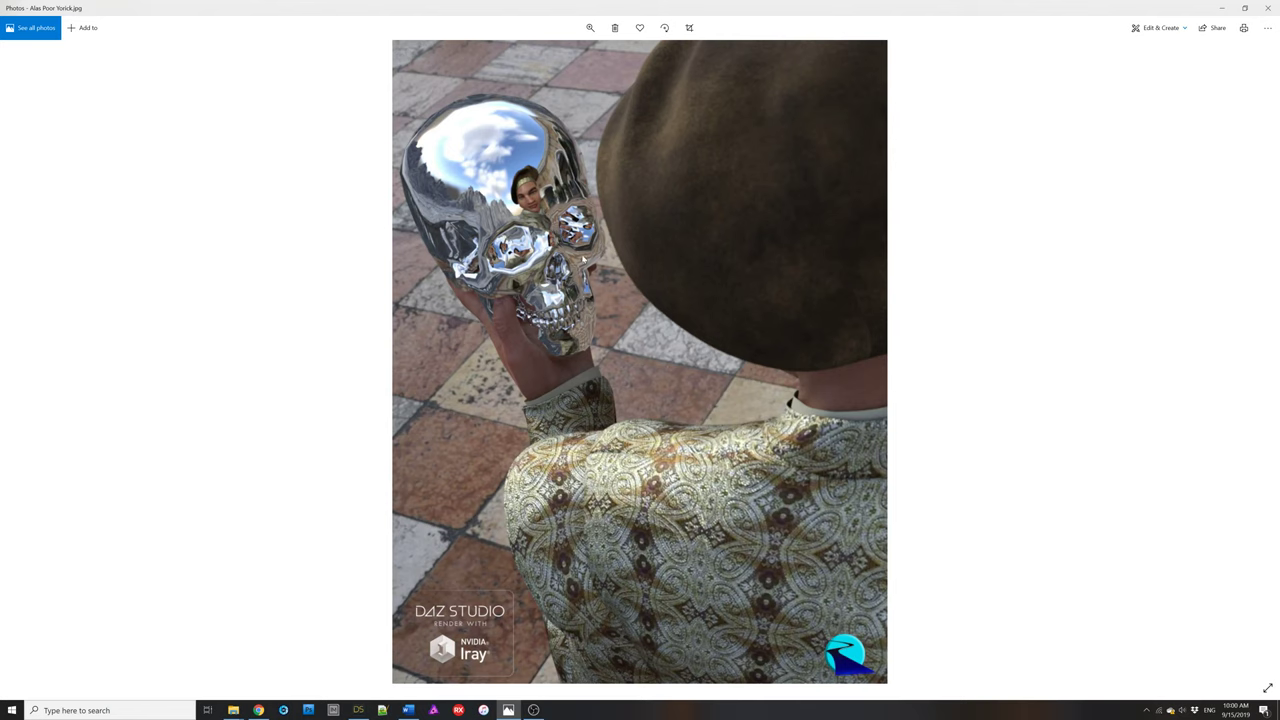
key("Left")
key("Left")
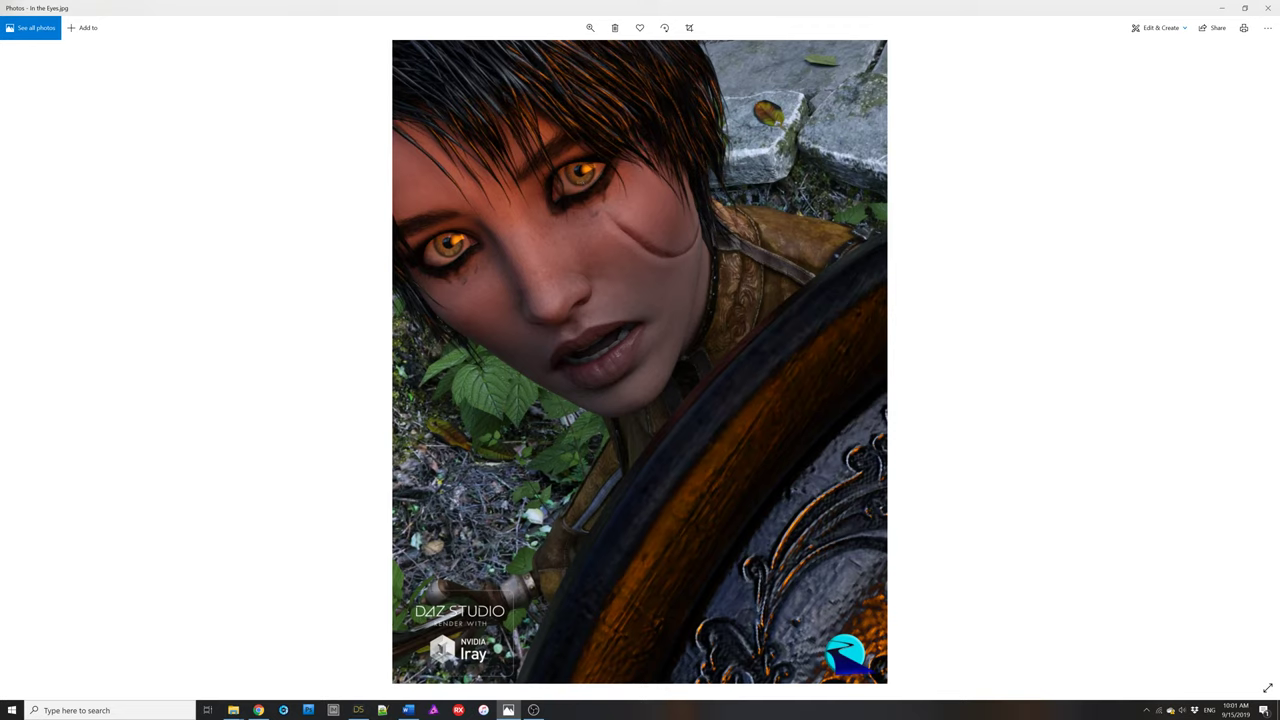
Step: Switch to DAZ Studio, preview the sphere's reflections in the viewport with NVIDIA Iray, and restore the previous shaded display
left_click(358, 710)
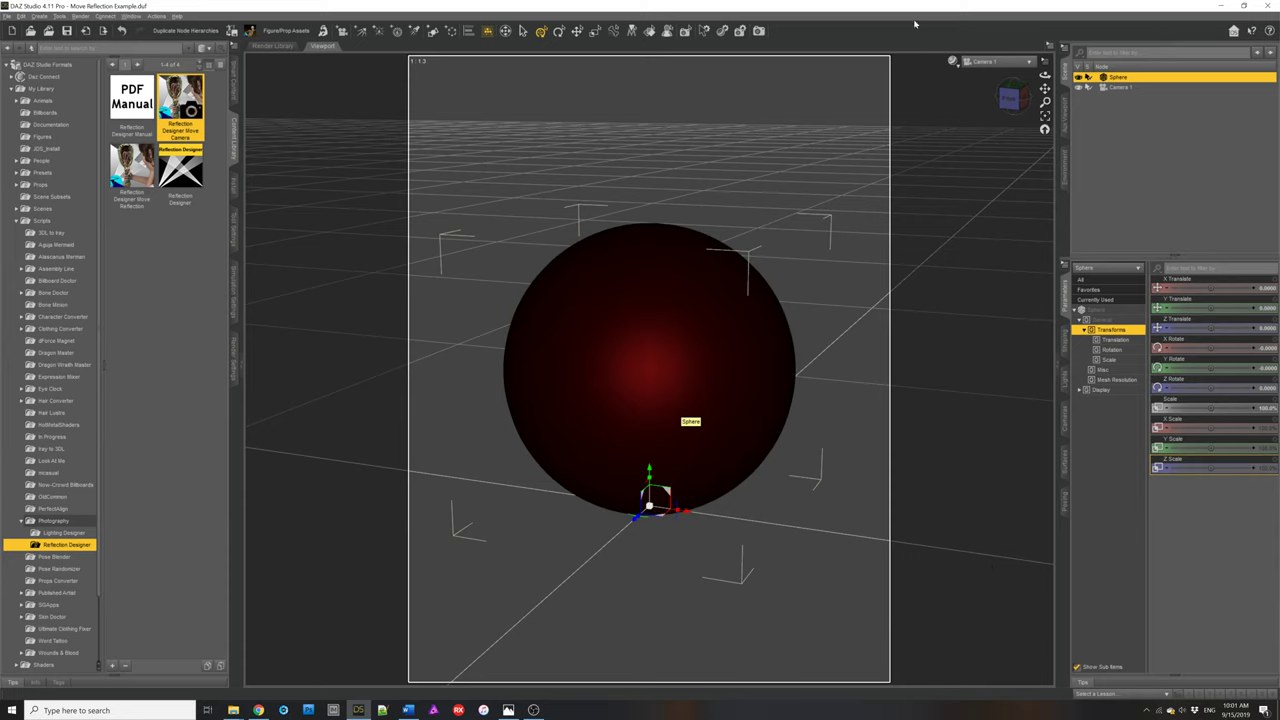
left_click(952, 61)
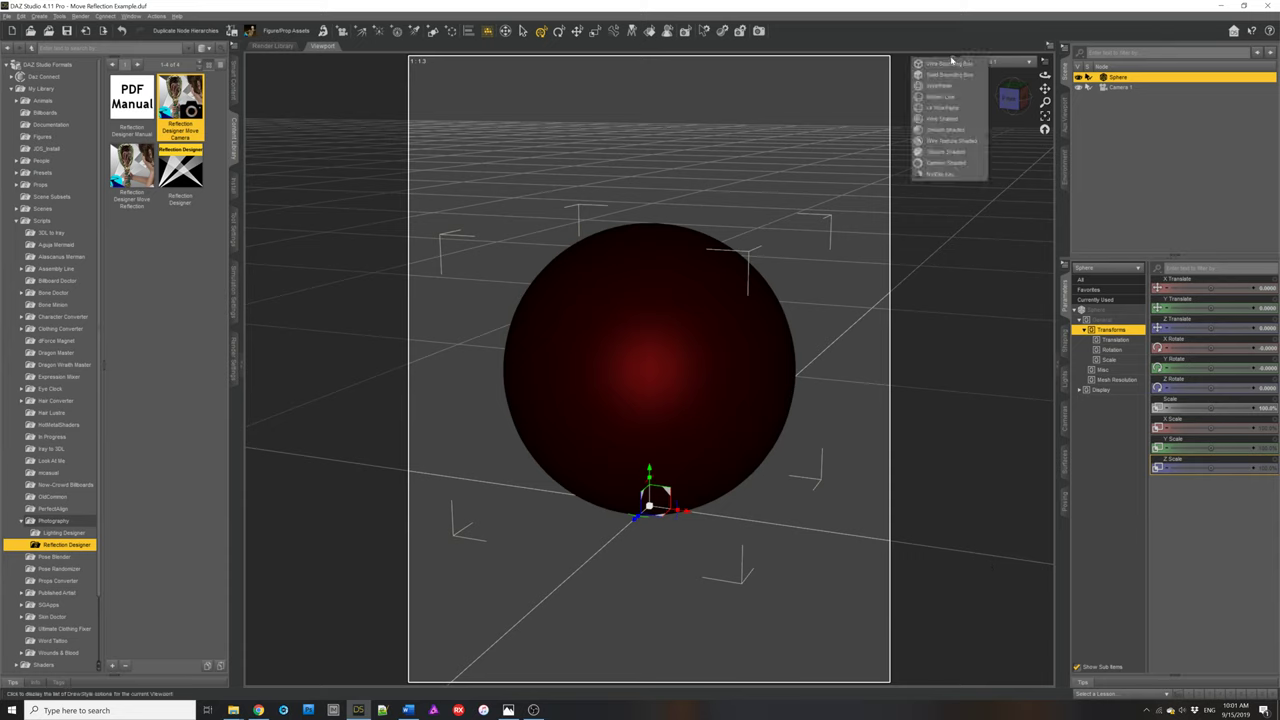
left_click(940, 174)
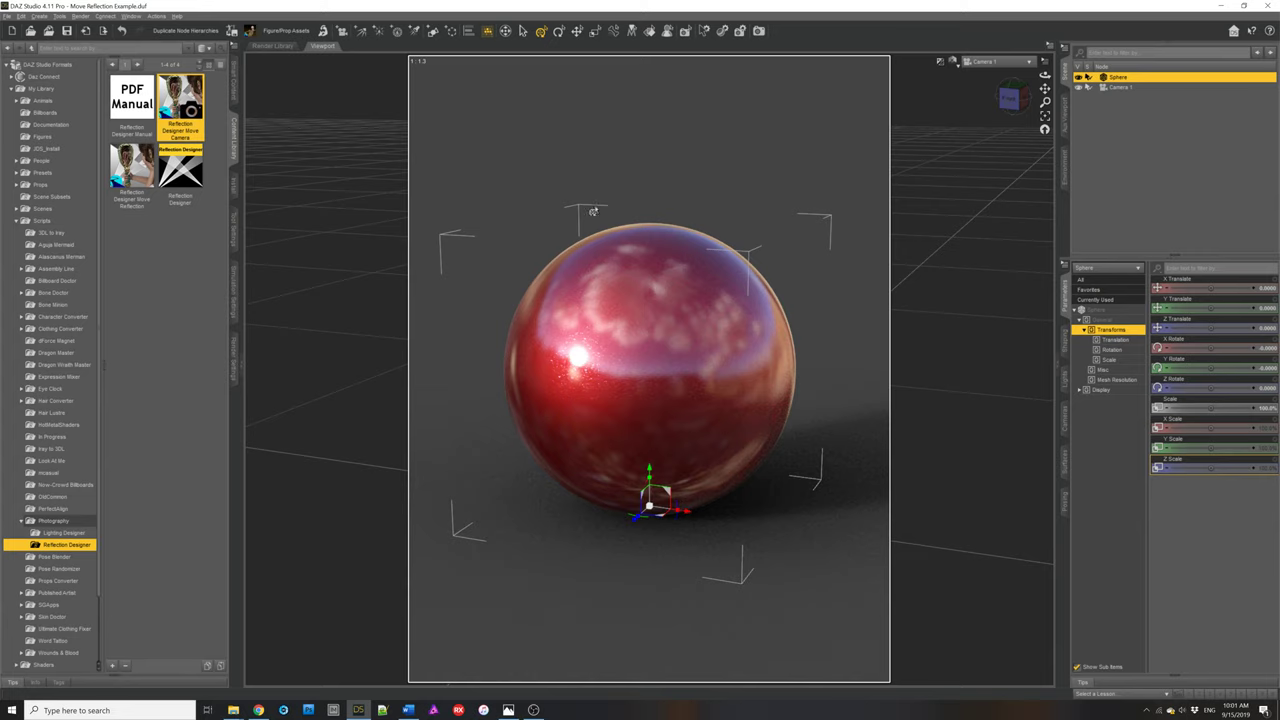
left_click(953, 61)
left_click(951, 164)
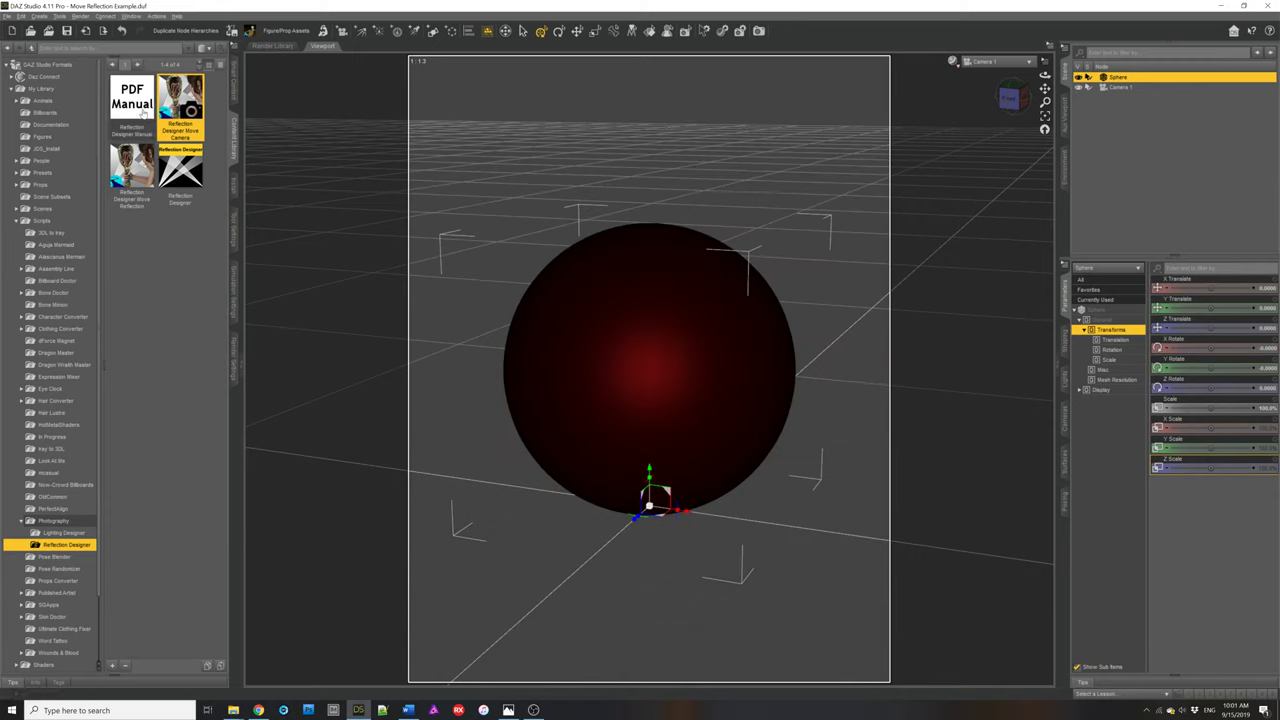
Step: Activate the Geometry Editor and pick a polygon on the upper right part of the sphere where the light should reflect
mouse_move(143, 113)
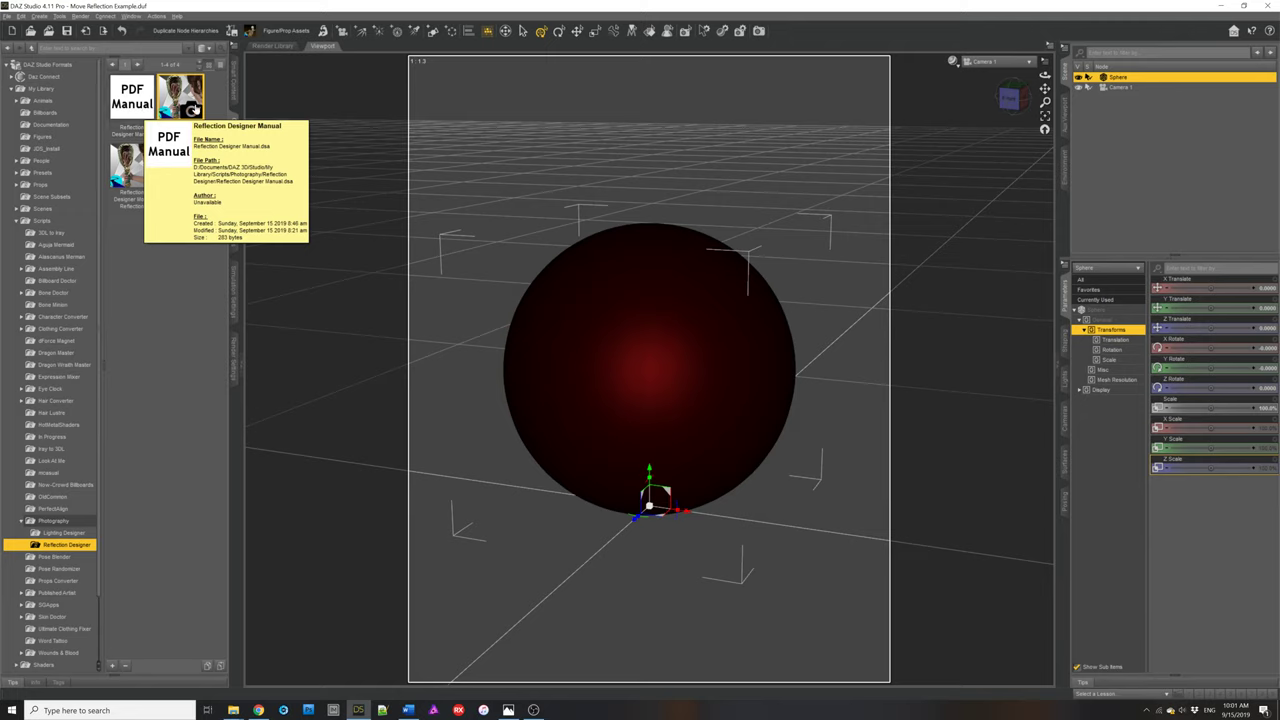
mouse_move(193, 110)
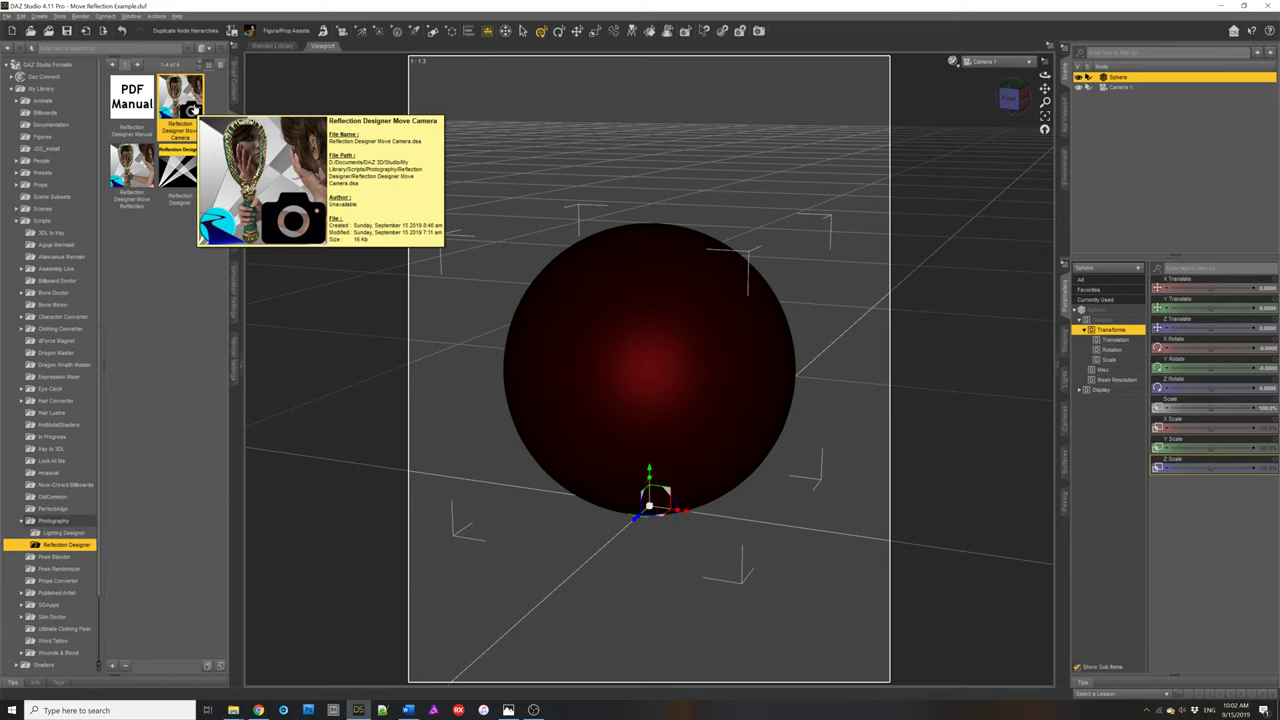
mouse_move(147, 178)
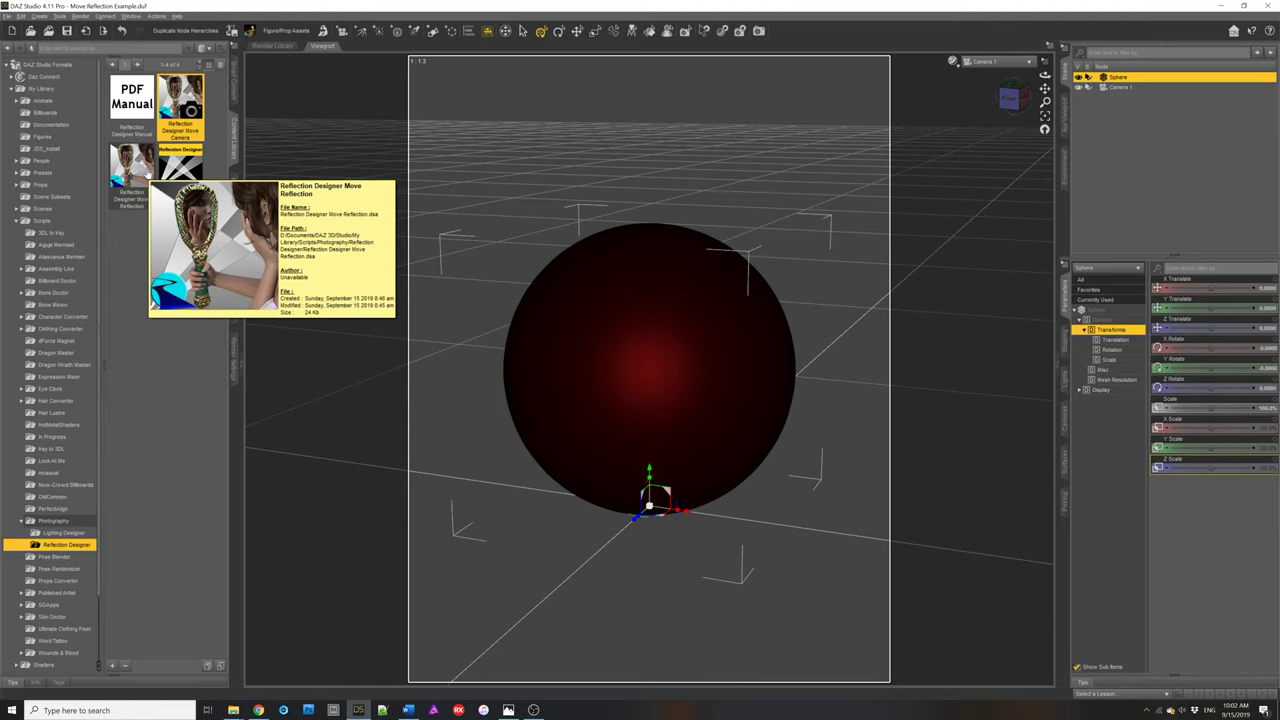
mouse_move(186, 172)
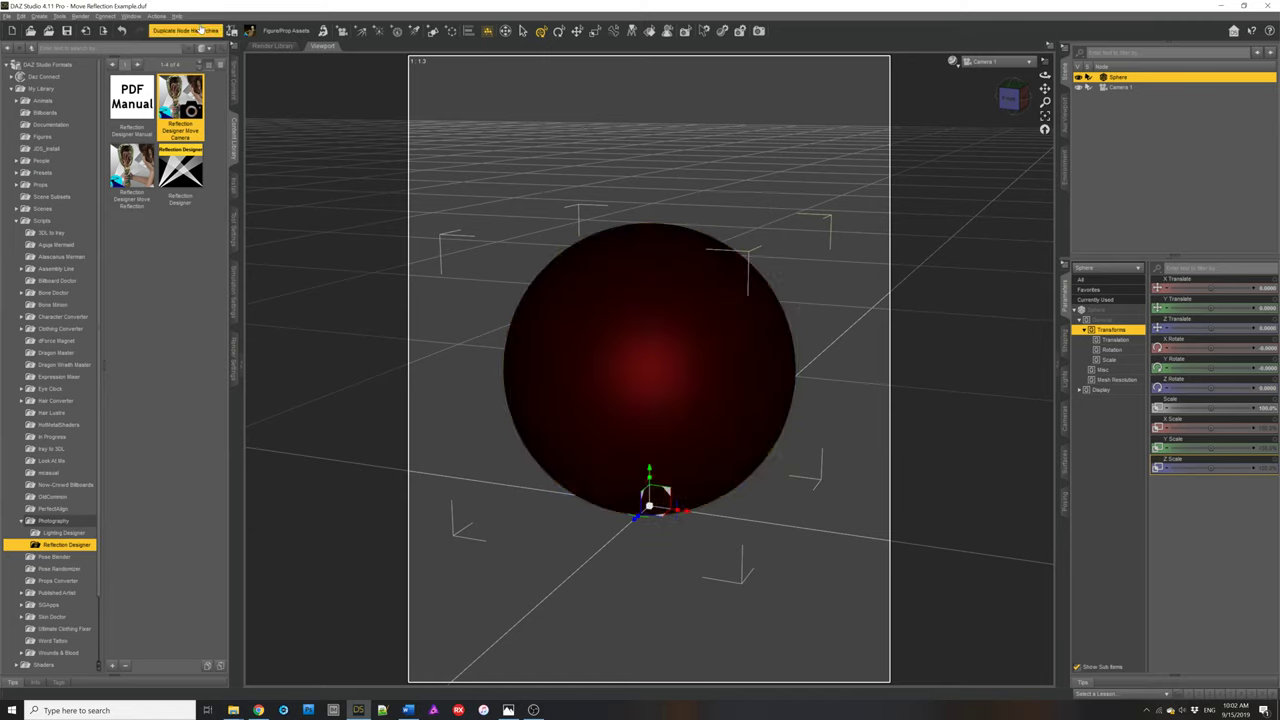
left_click(59, 17)
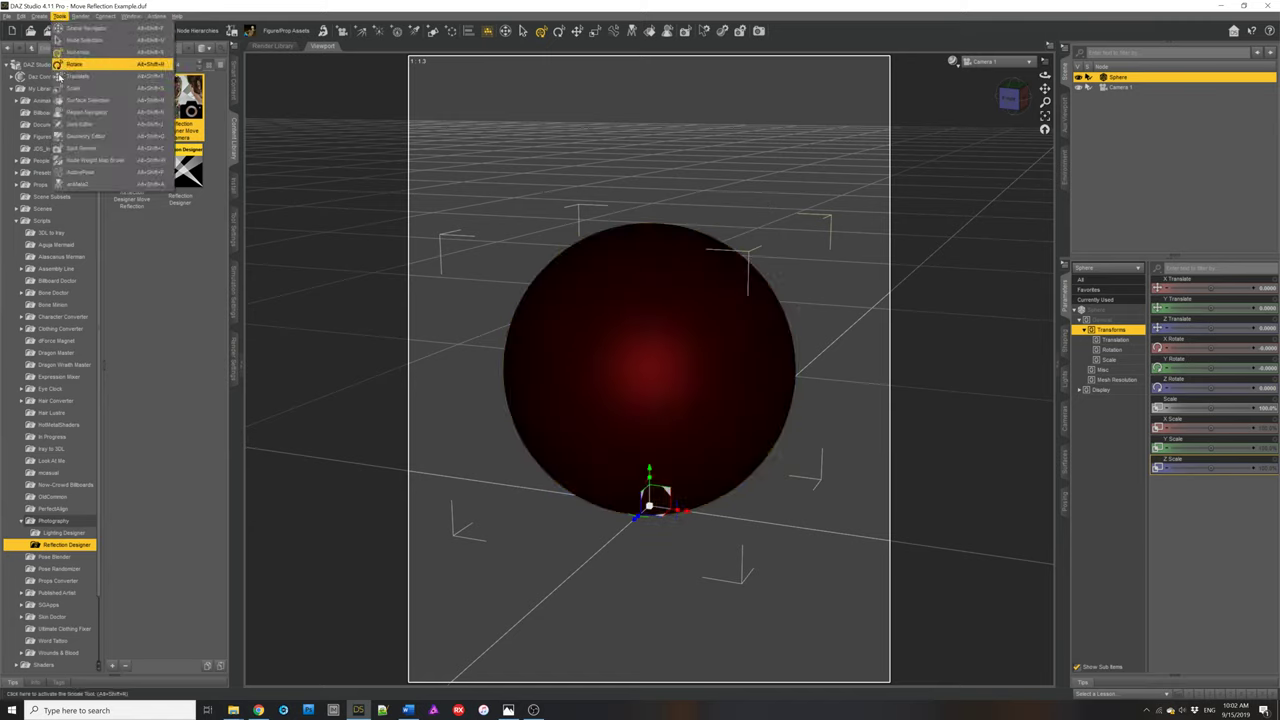
left_click(72, 137)
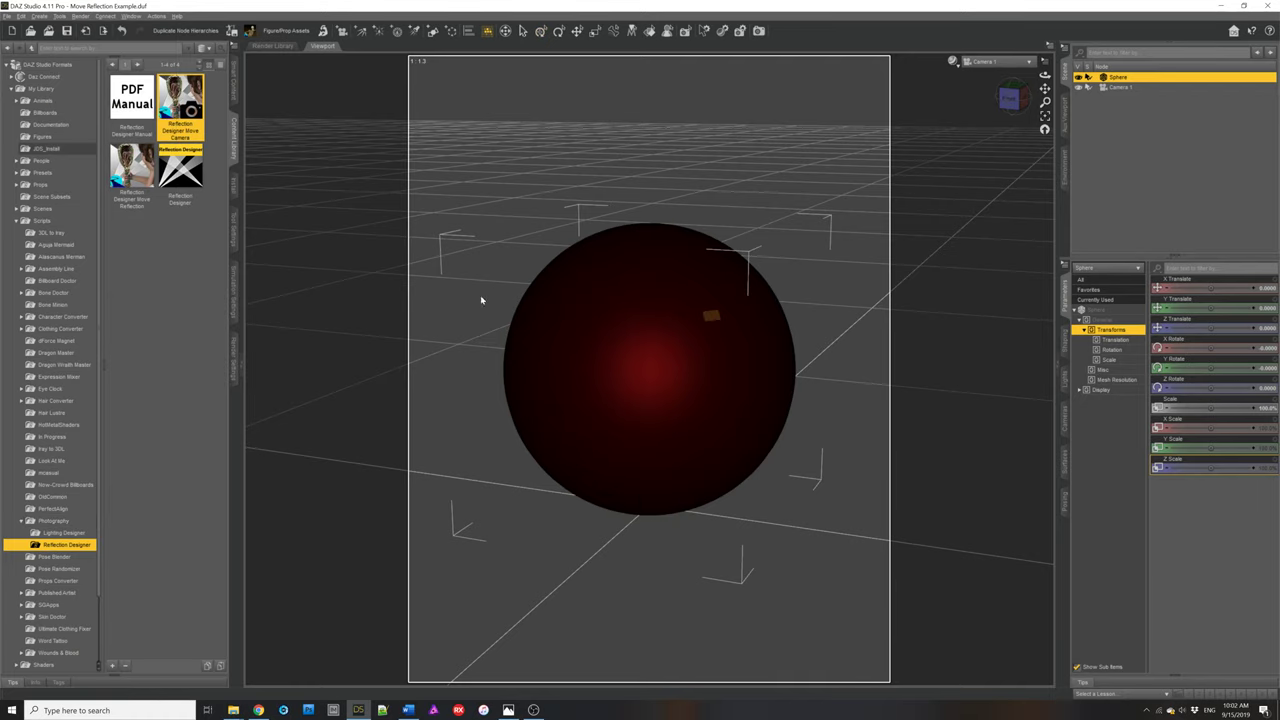
right_click(700, 293)
mouse_move(720, 300)
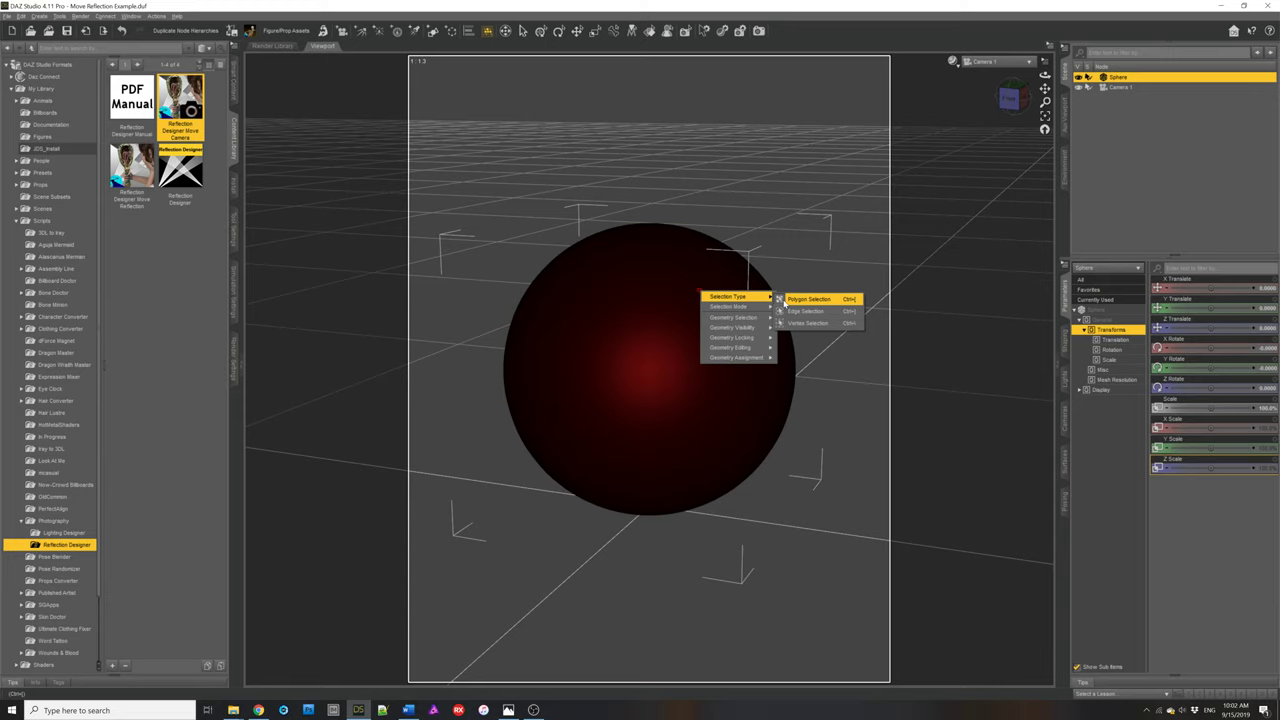
left_click(683, 257)
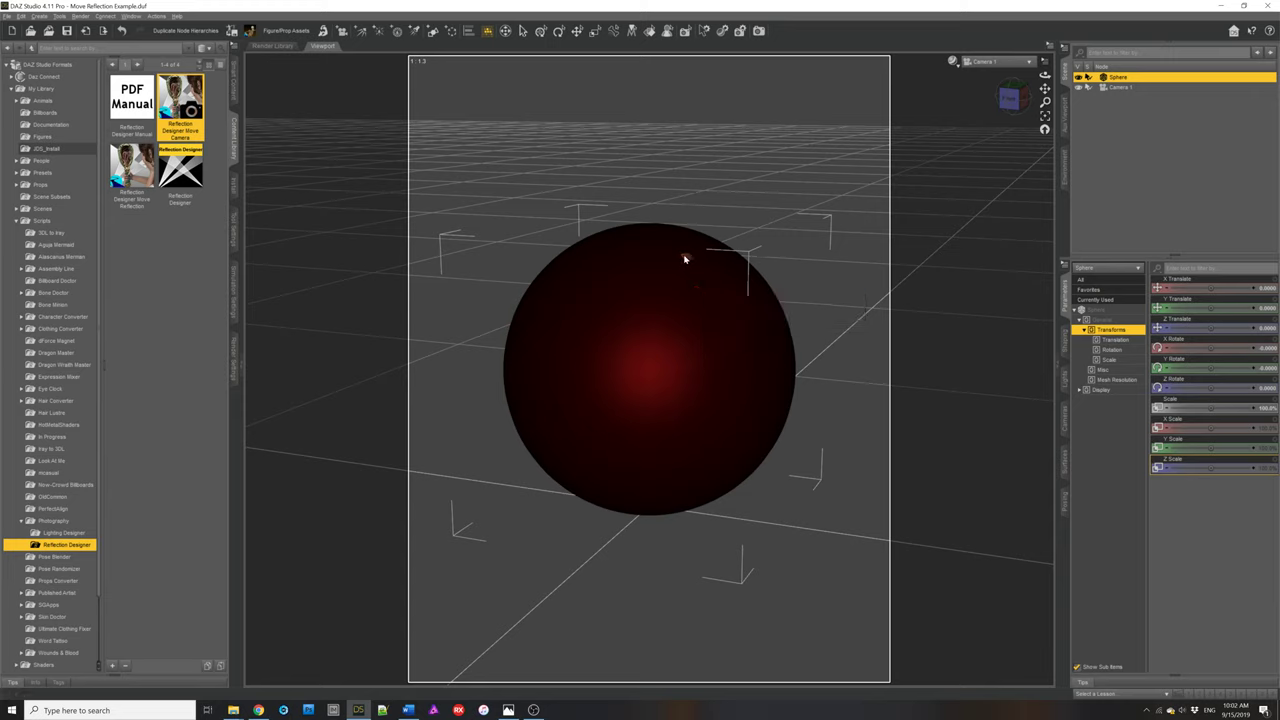
left_click(695, 319)
left_click(765, 348)
left_click(739, 316)
left_click(725, 285)
Step: Run the Reflection Designer script and browse its Reflection Light Planes presets, including the automotive overheads, ring lights, umbrellas and windows
double_click(179, 186)
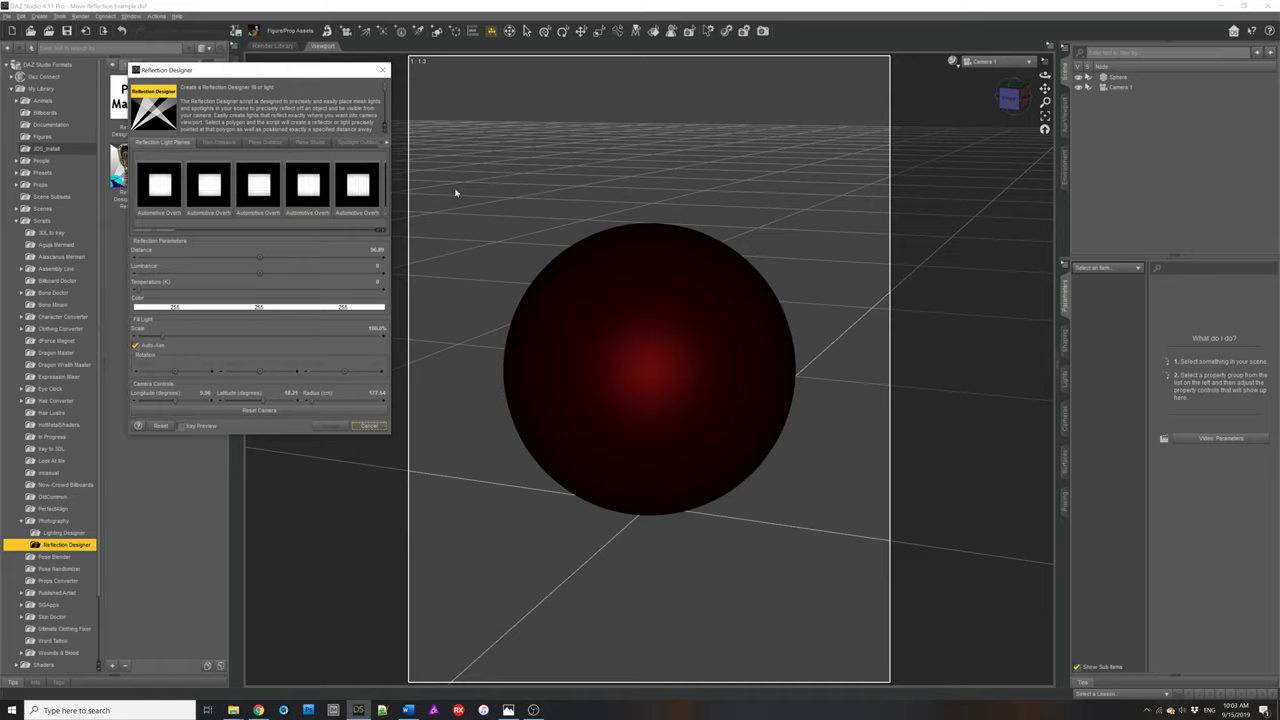
mouse_move(358, 200)
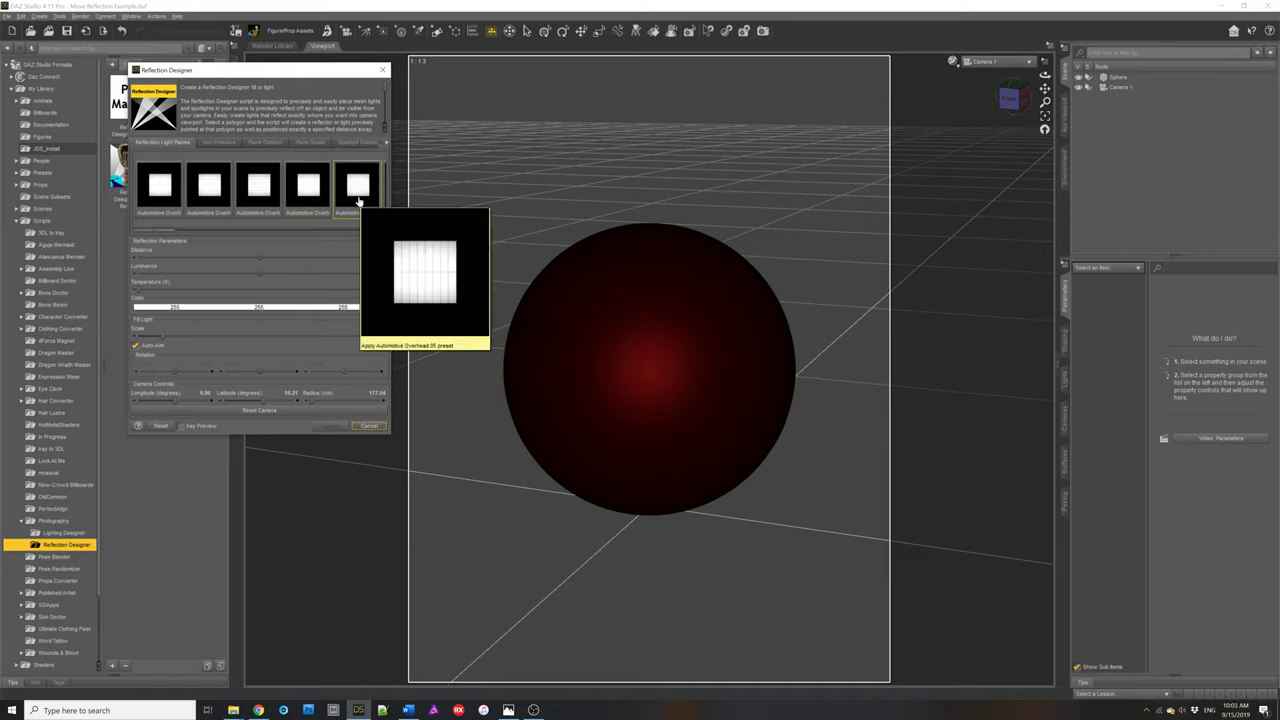
left_click(358, 200)
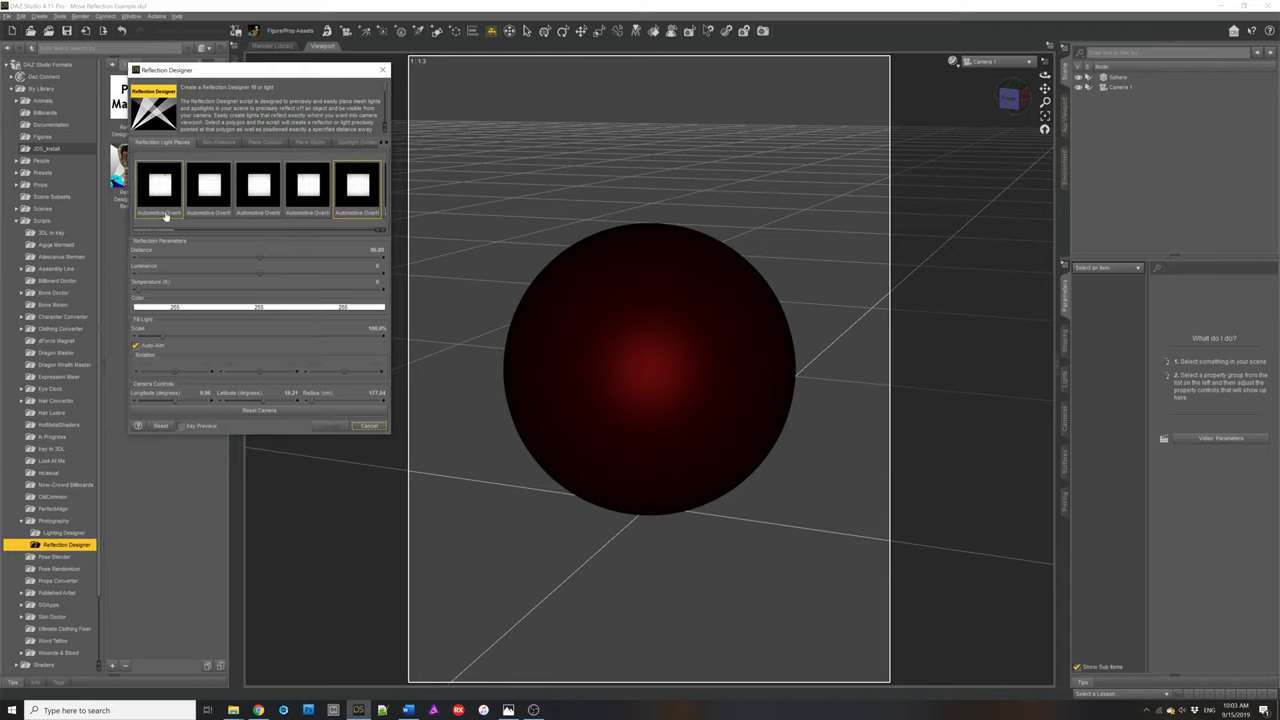
mouse_move(166, 217)
mouse_move(202, 196)
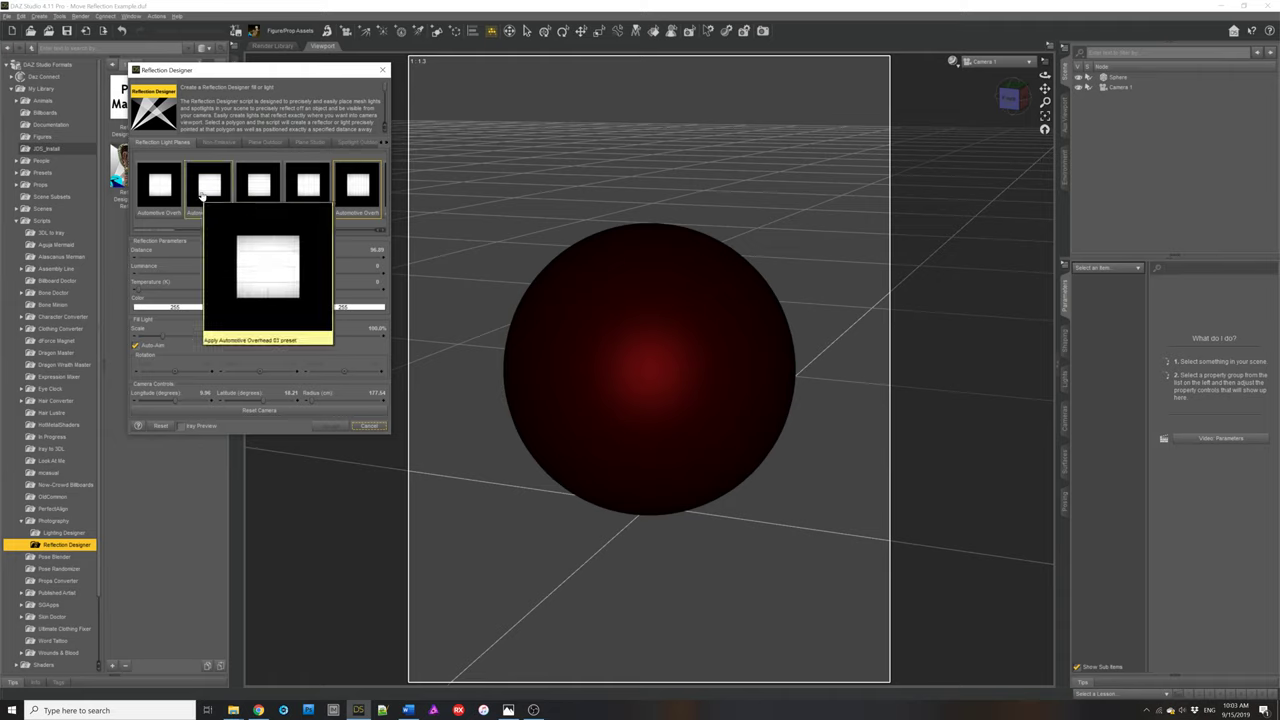
left_click_drag(163, 230, 193, 232)
mouse_move(261, 192)
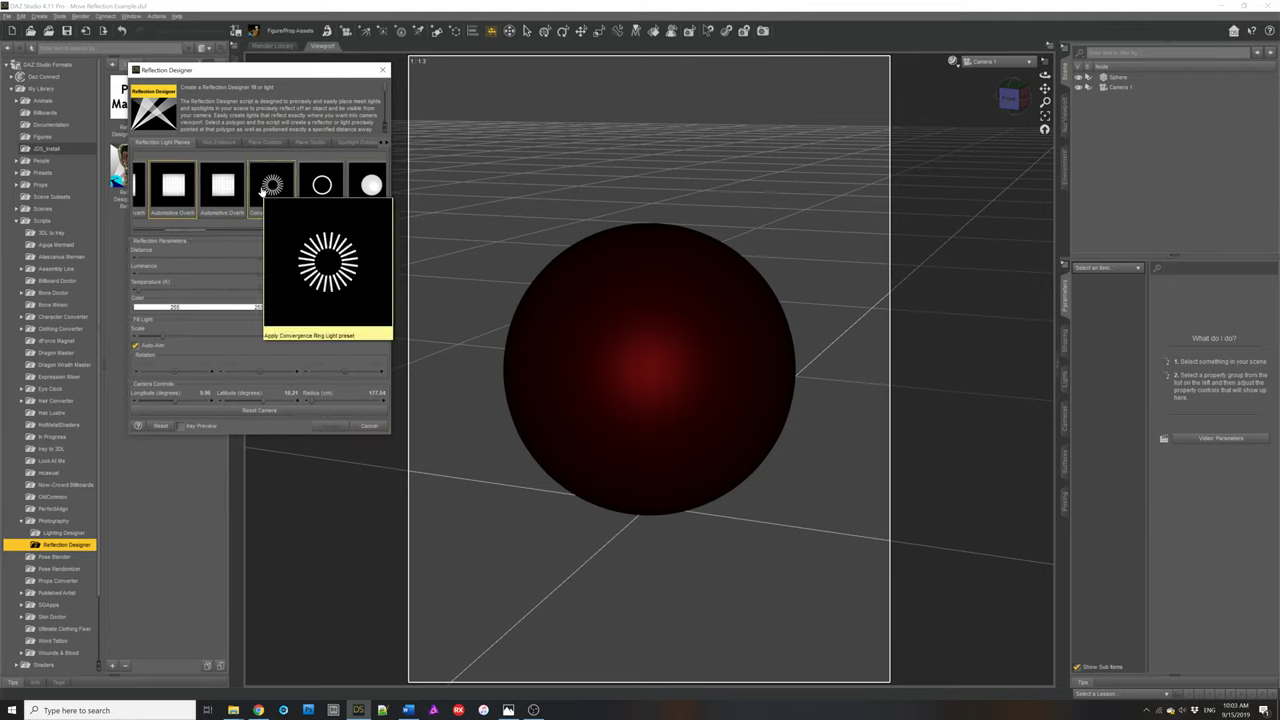
mouse_move(381, 184)
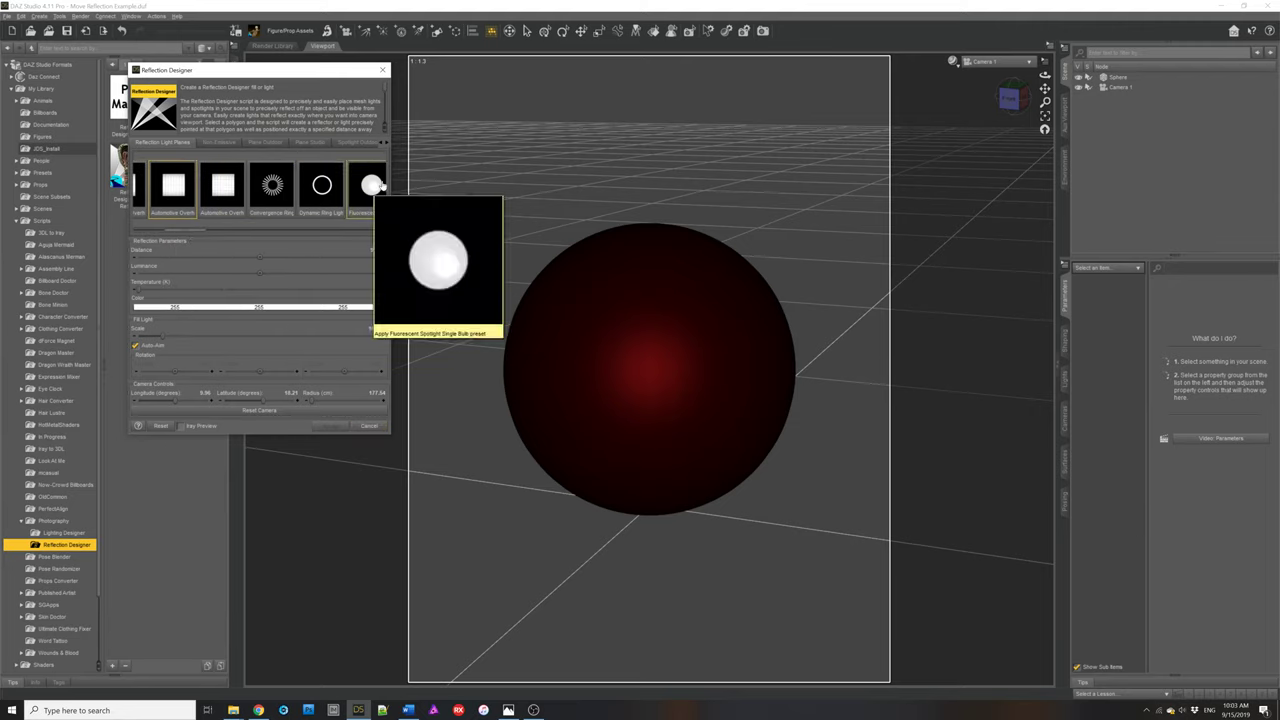
left_click_drag(190, 231, 286, 230)
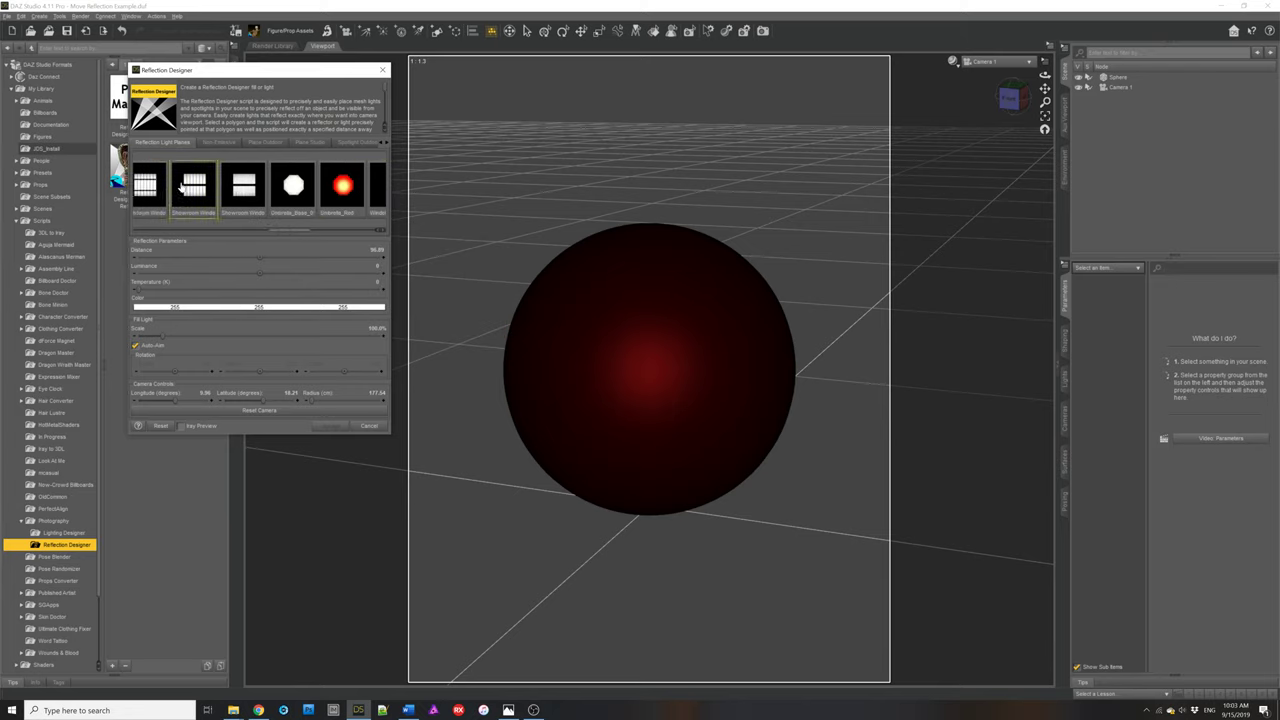
mouse_move(276, 183)
mouse_move(285, 232)
left_mouse_down()
mouse_move(360, 232)
mouse_move(291, 221)
left_mouse_up()
mouse_move(258, 190)
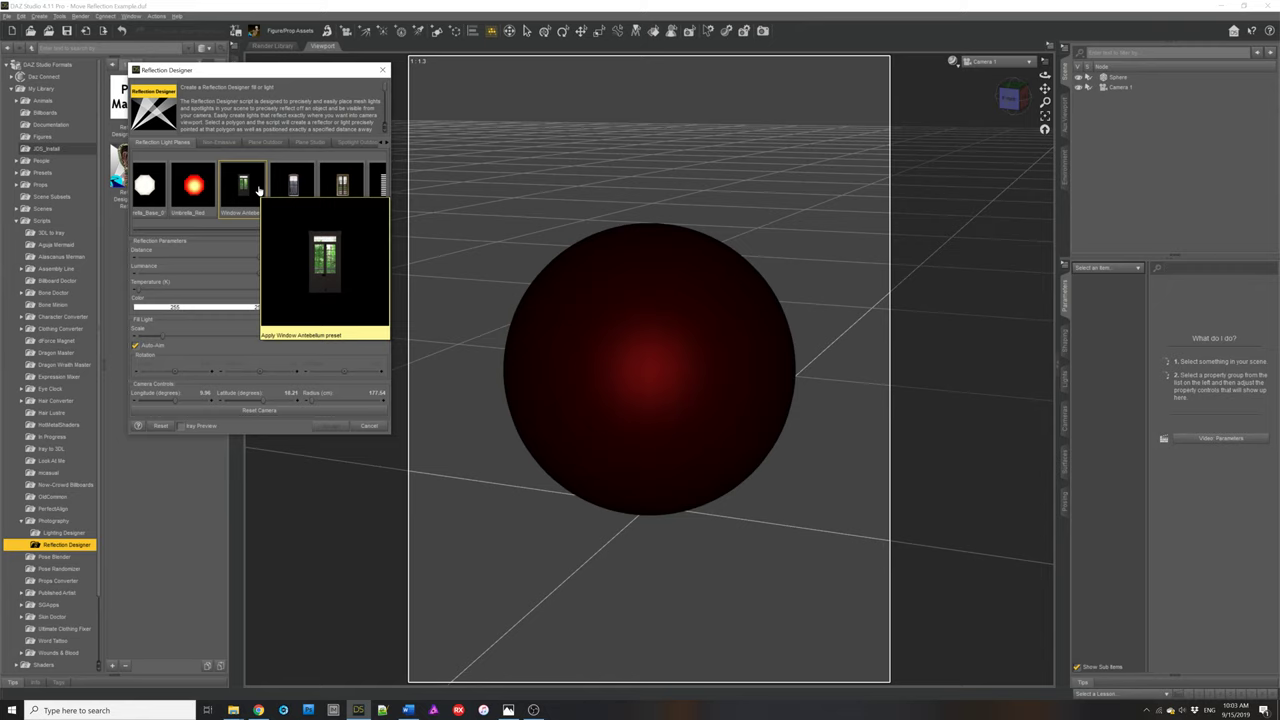
left_click(258, 190)
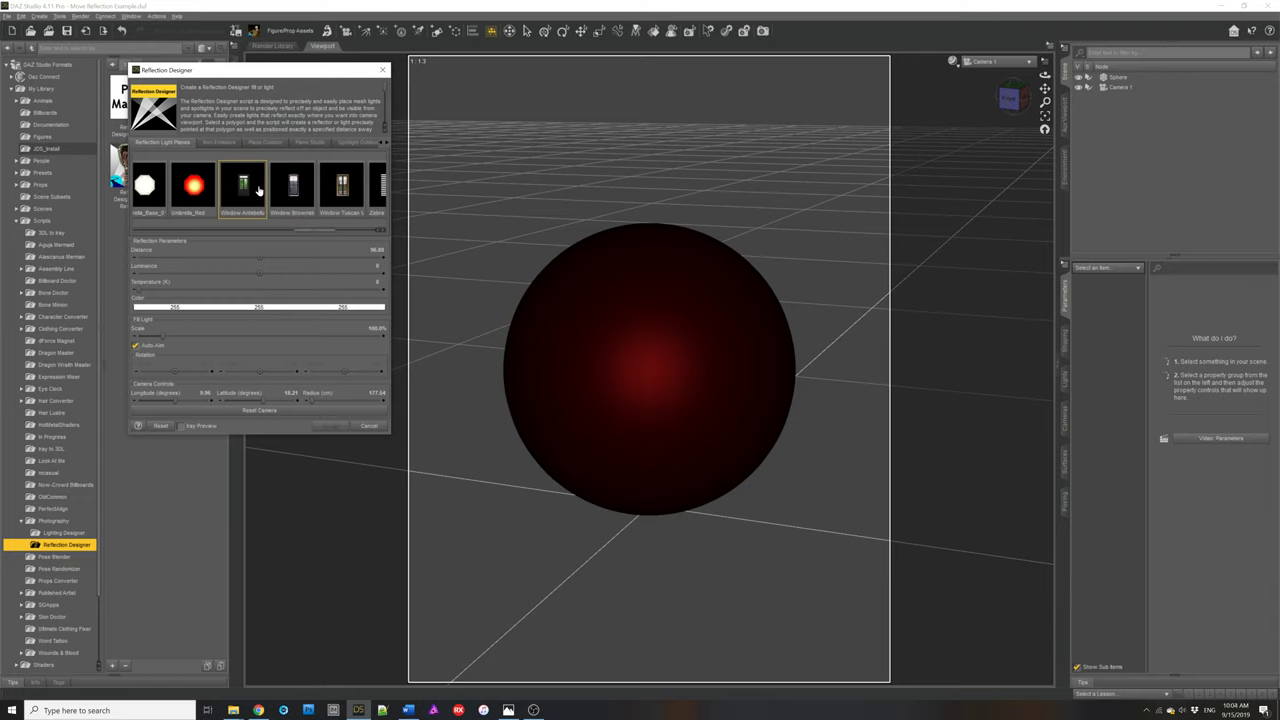
mouse_move(332, 184)
mouse_move(291, 177)
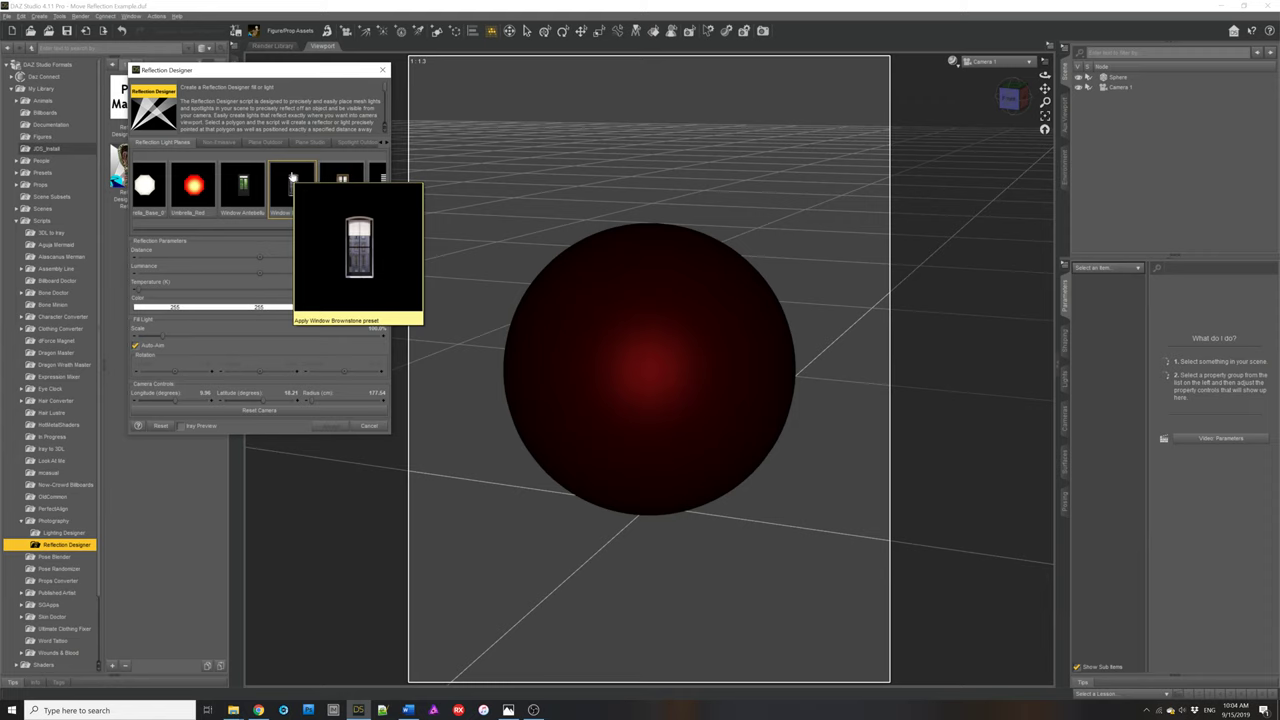
left_click(292, 180)
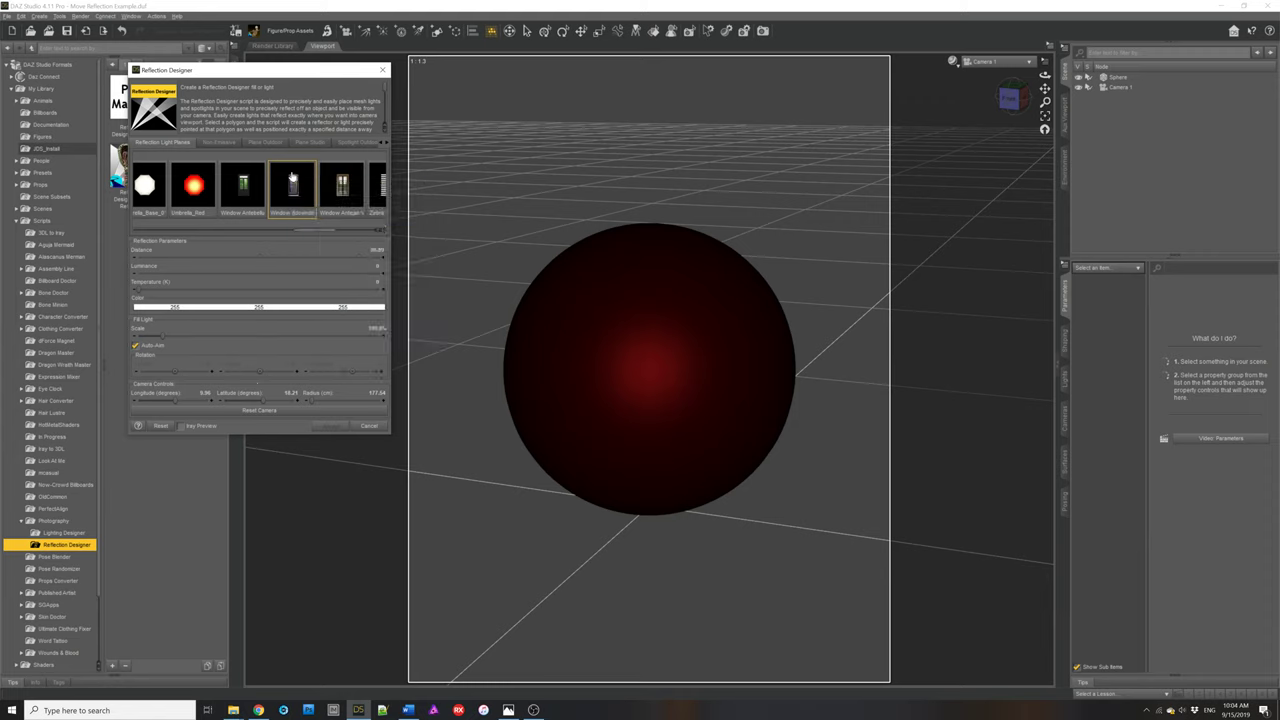
Step: Examine the plane and spotlight preset categories for outdoor and studio use, and return to the start of Reflection Light Planes
left_click(218, 145)
left_click(272, 145)
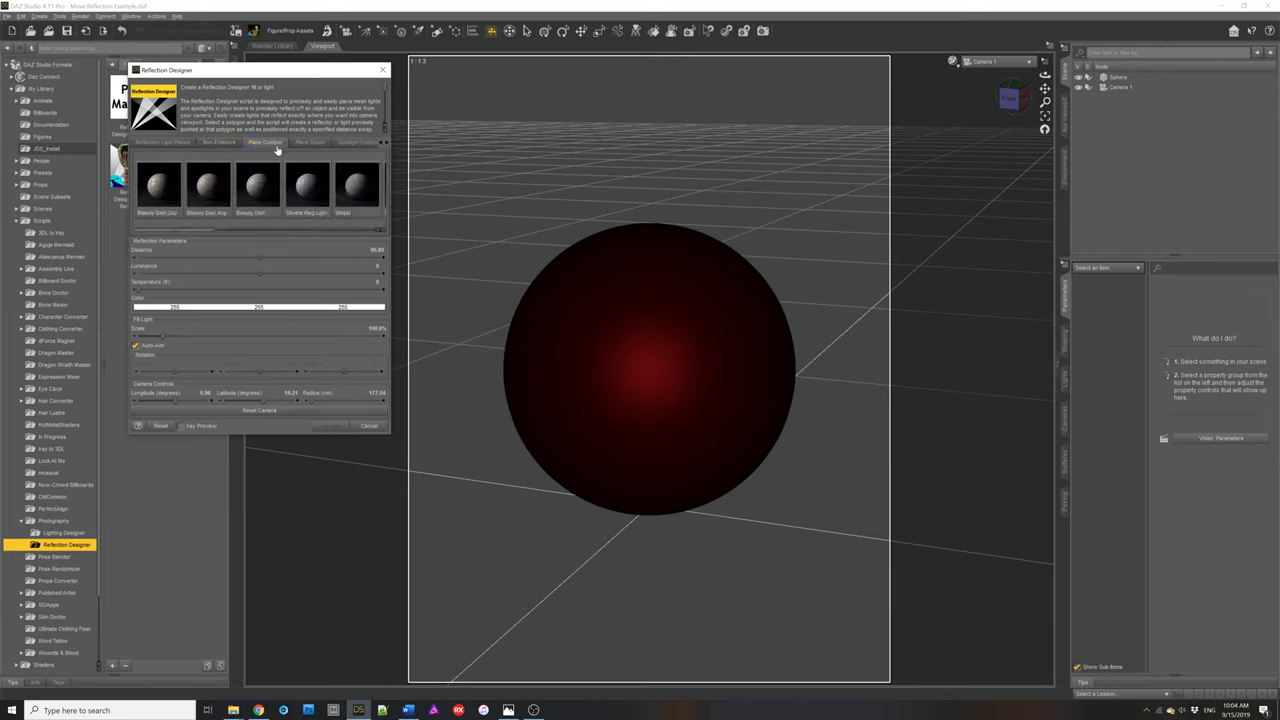
left_click(352, 143)
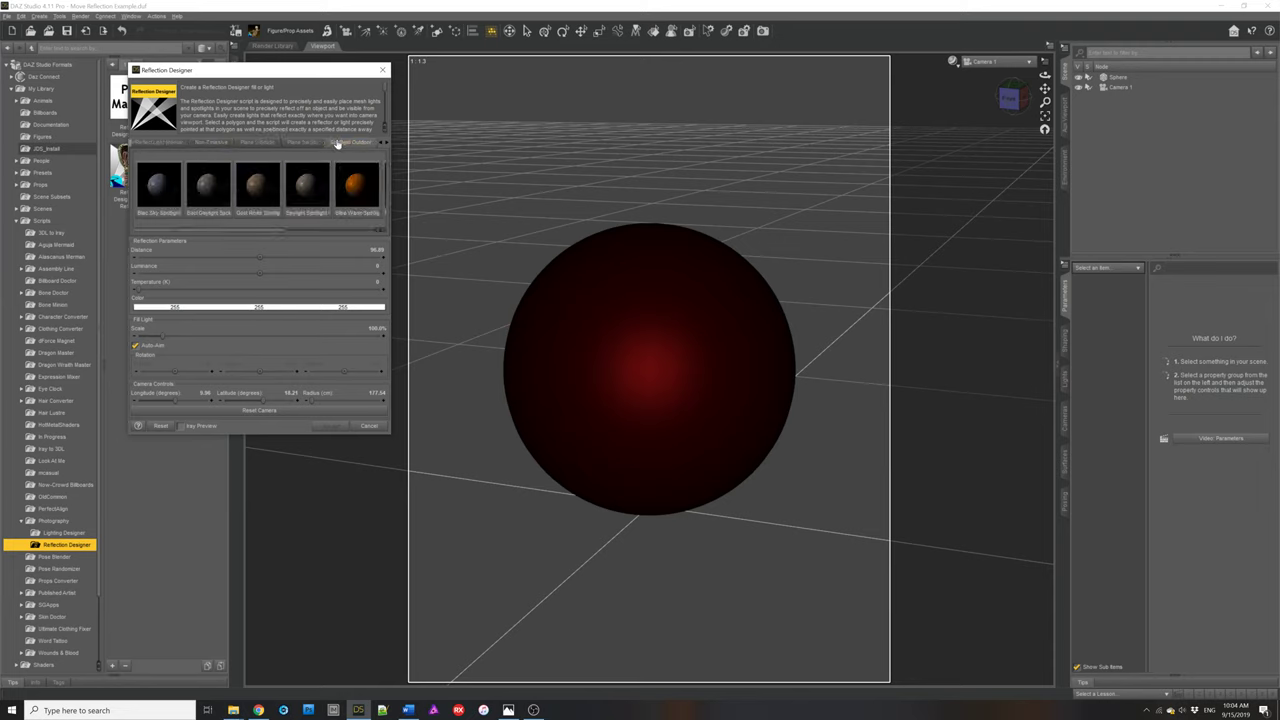
left_click(384, 145)
left_click(354, 143)
left_click(214, 145)
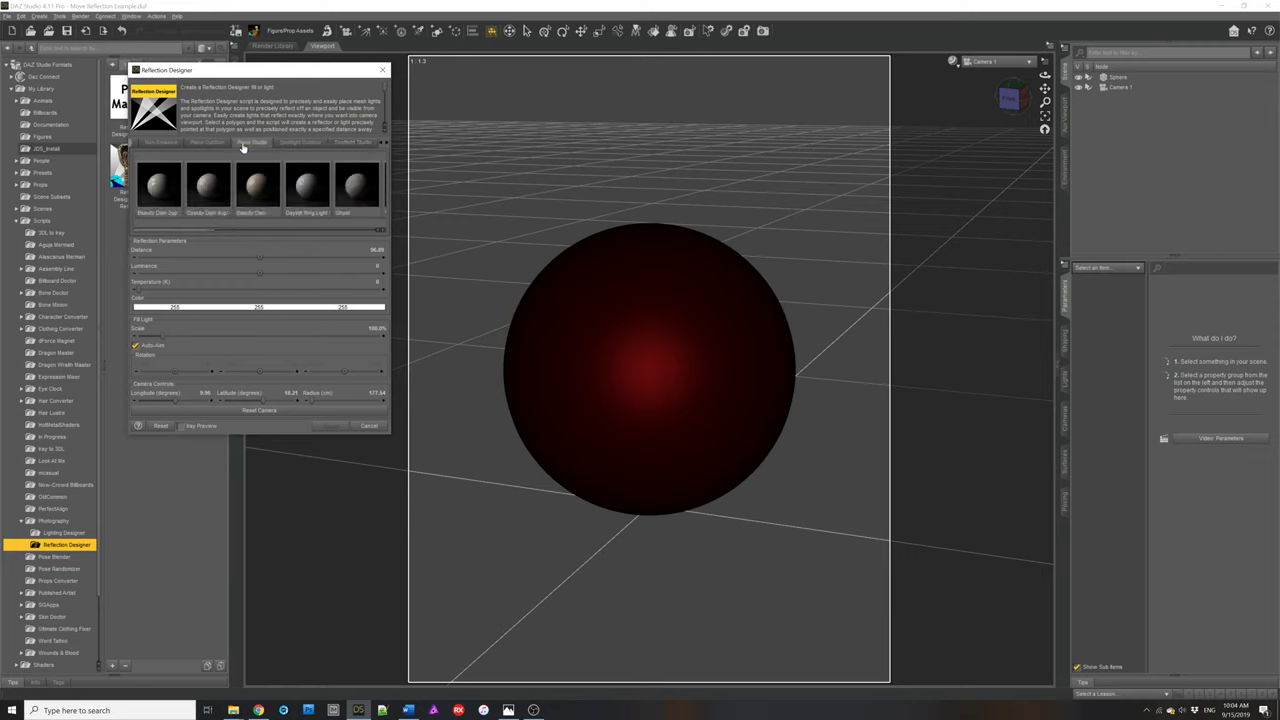
left_click(303, 143)
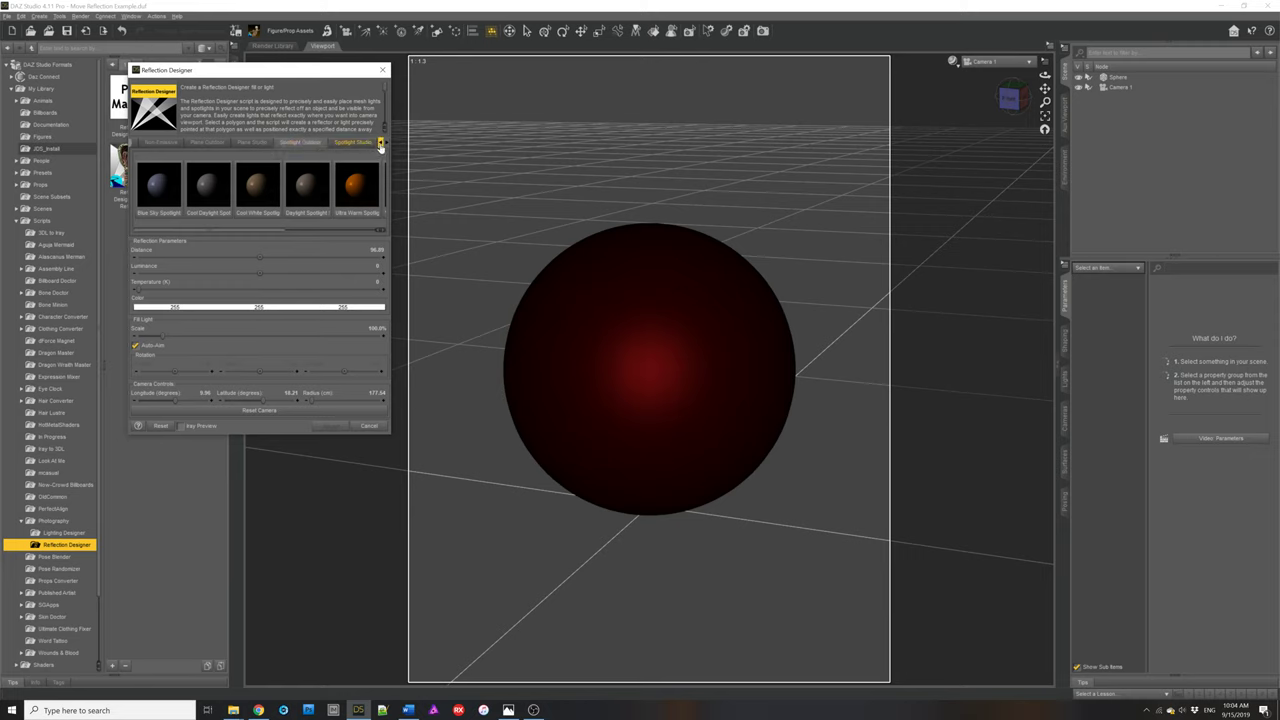
left_click(379, 144)
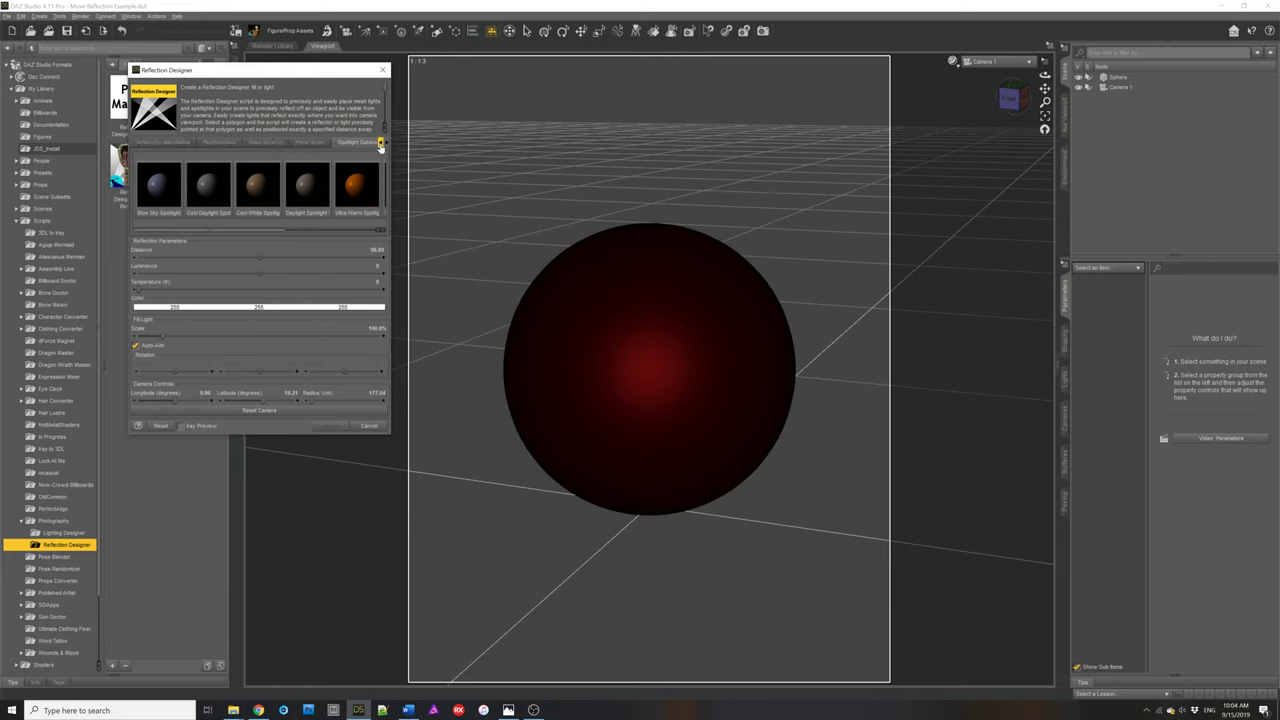
left_click(153, 146)
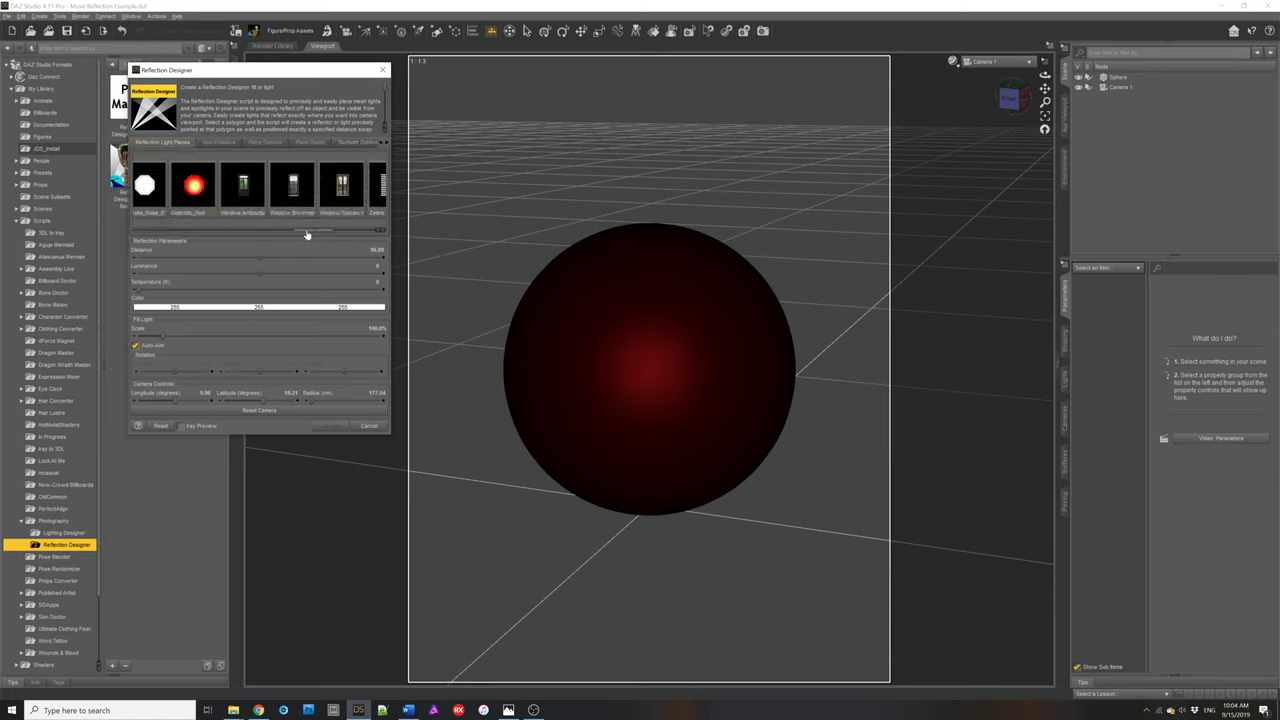
left_click_drag(307, 232, 139, 226)
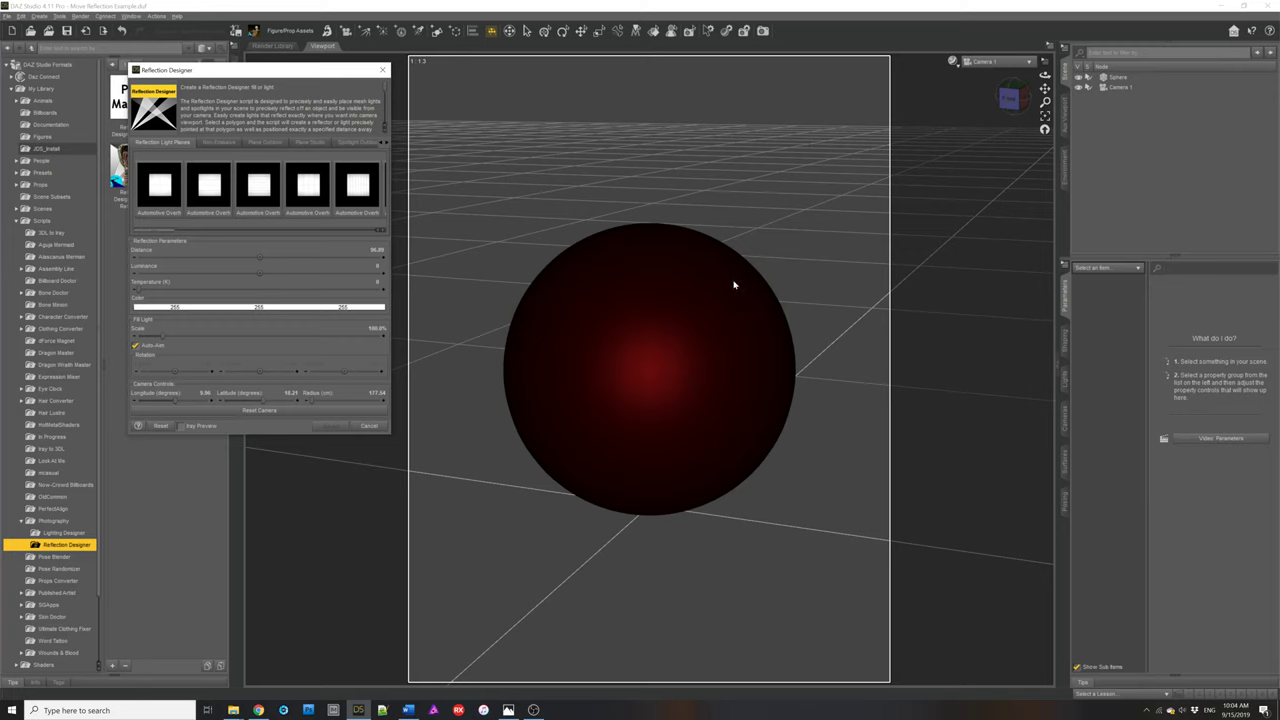
Step: Restart the Reflection Designer script and apply the Automotive Overhead 01 light plane preset
left_click(369, 425)
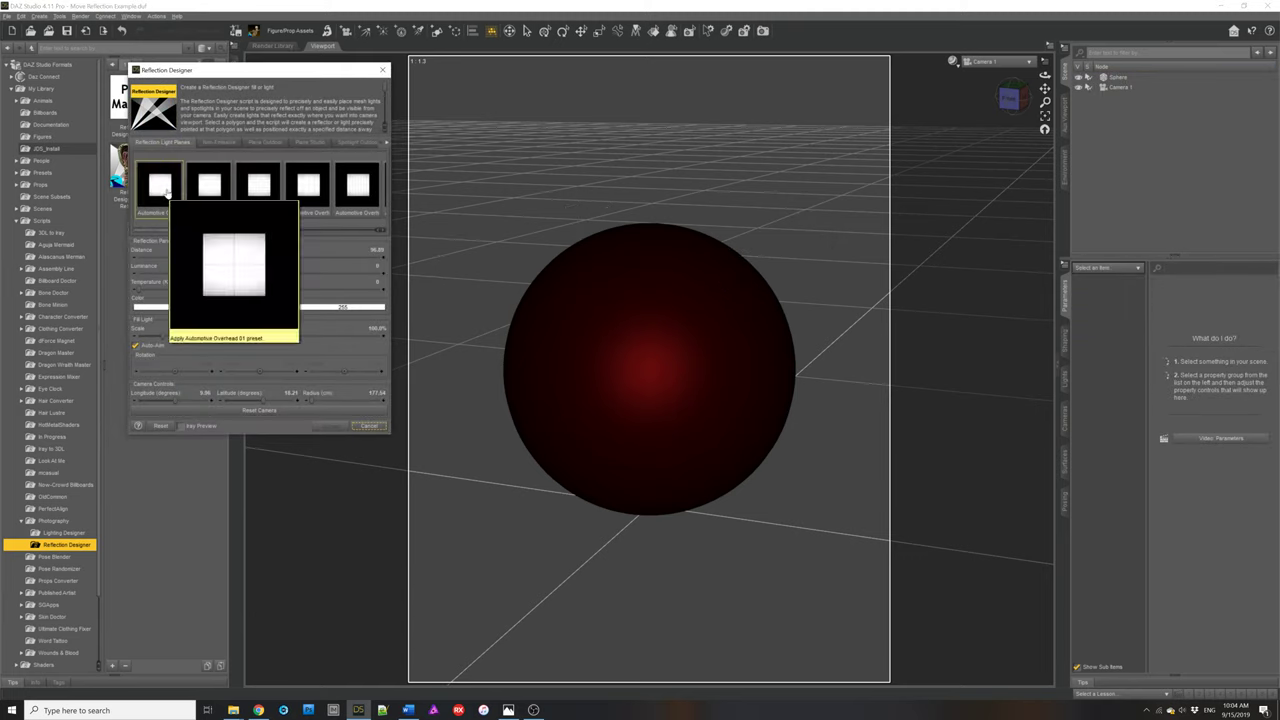
double_click(161, 187)
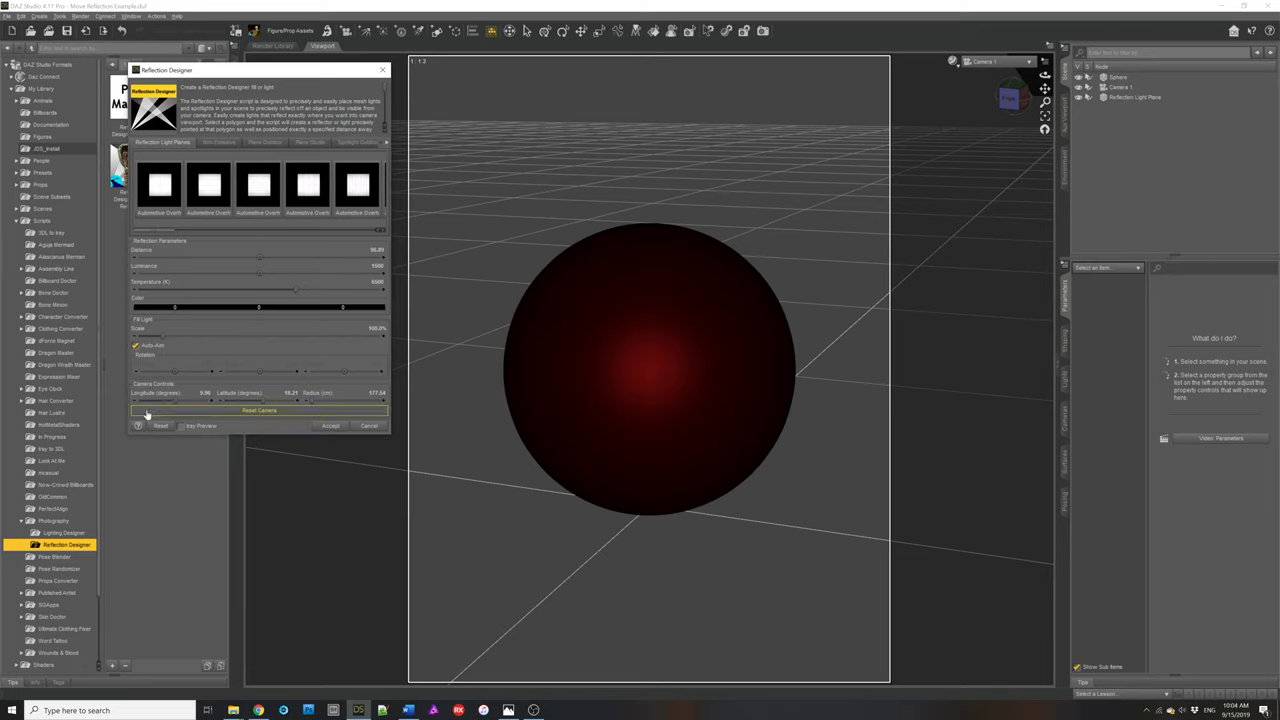
Step: Set the light plane's distance to about 74 and its luminance to 500000, and adjust its temperature using the Iray preview
left_click_drag(258, 254, 290, 254)
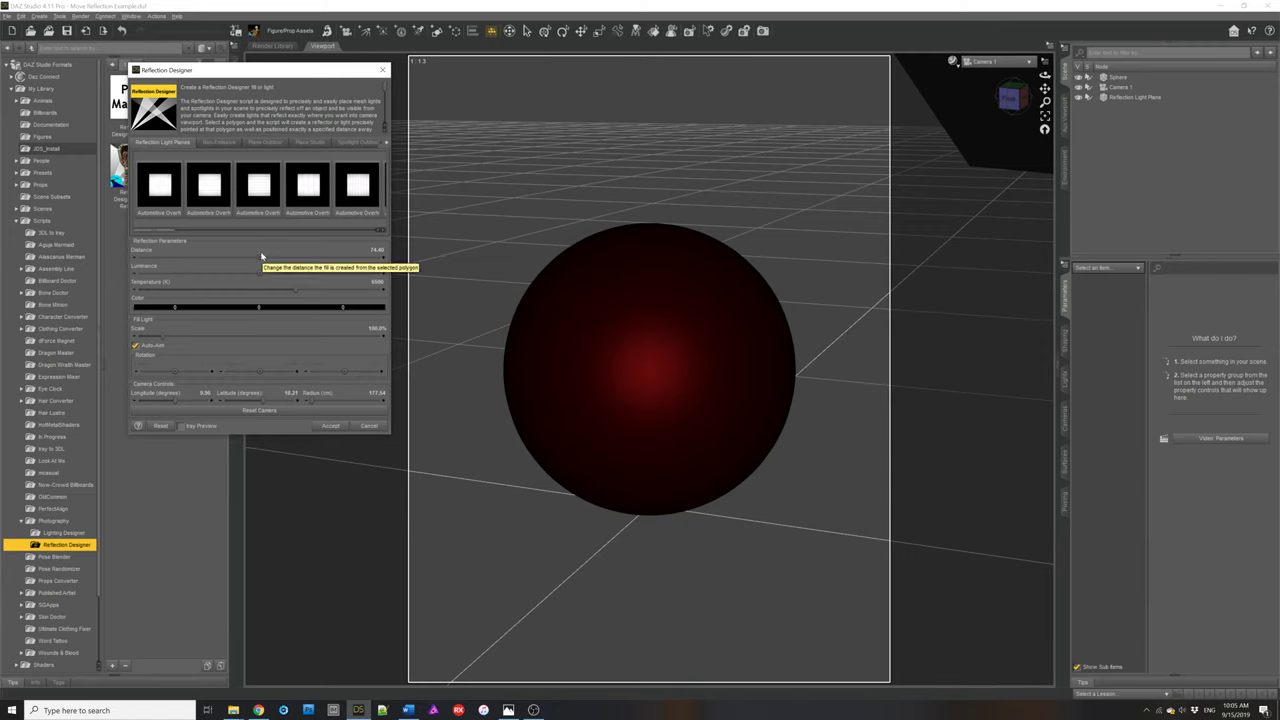
left_click(180, 426)
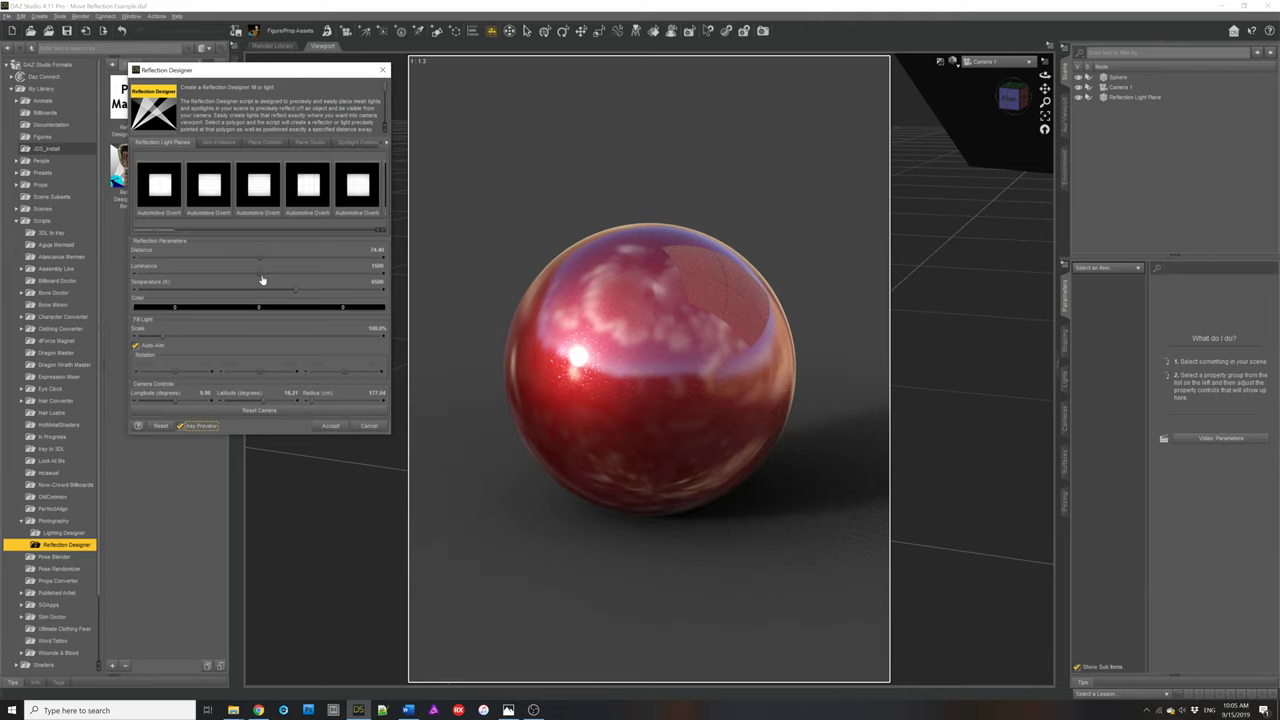
left_click_drag(262, 280, 396, 272)
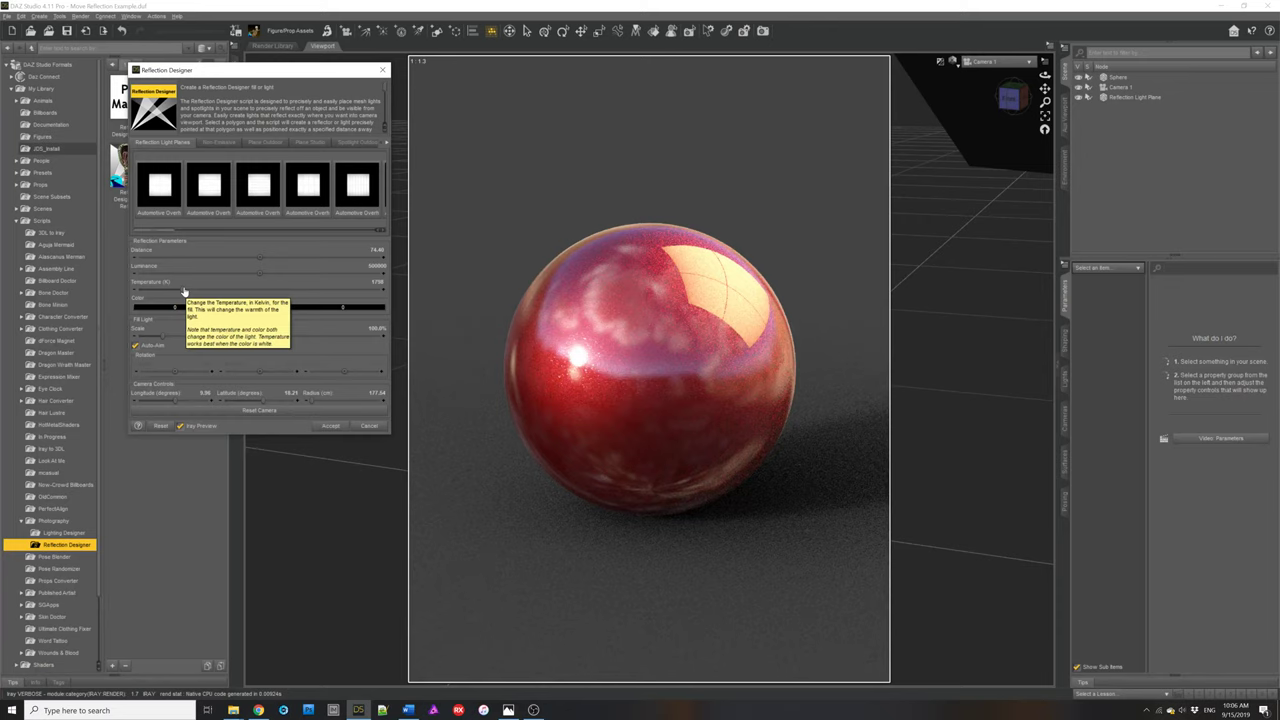
left_click(184, 291)
Step: Turn off Auto Aim, try rotating the light plane about its X, Y and Z axes, and turn Auto Aim back on
left_click(136, 346)
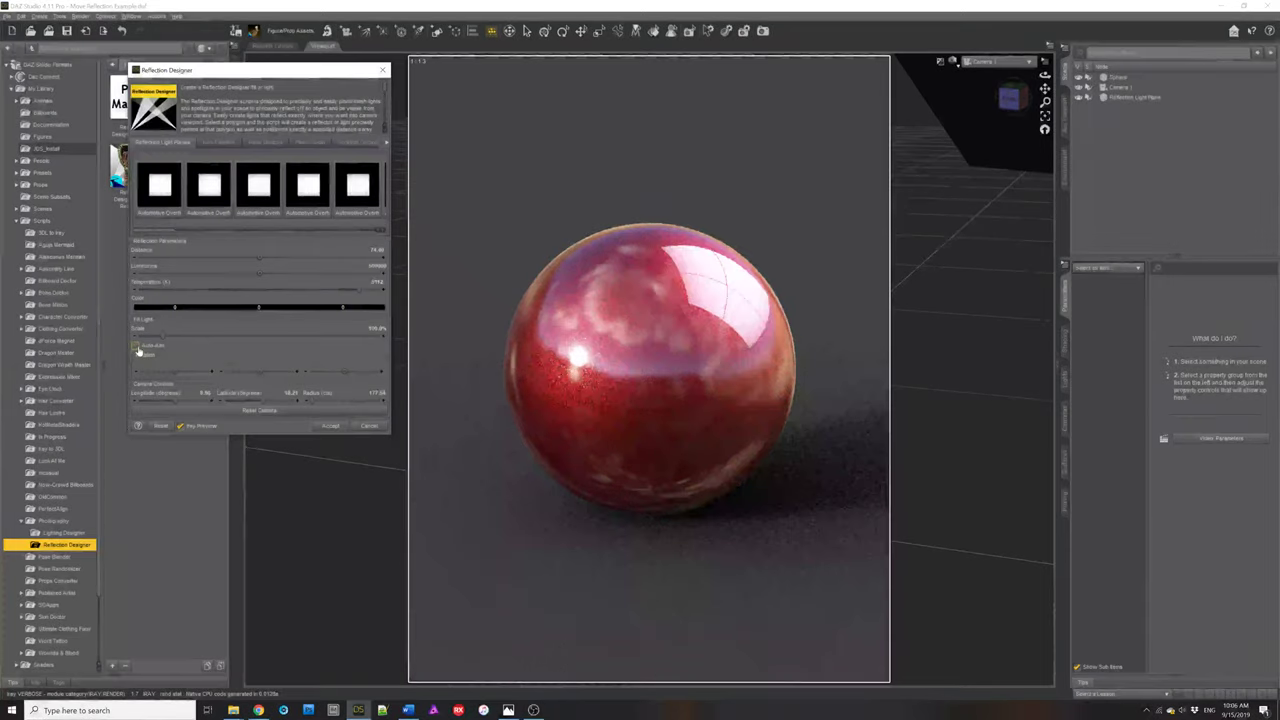
left_click(136, 346)
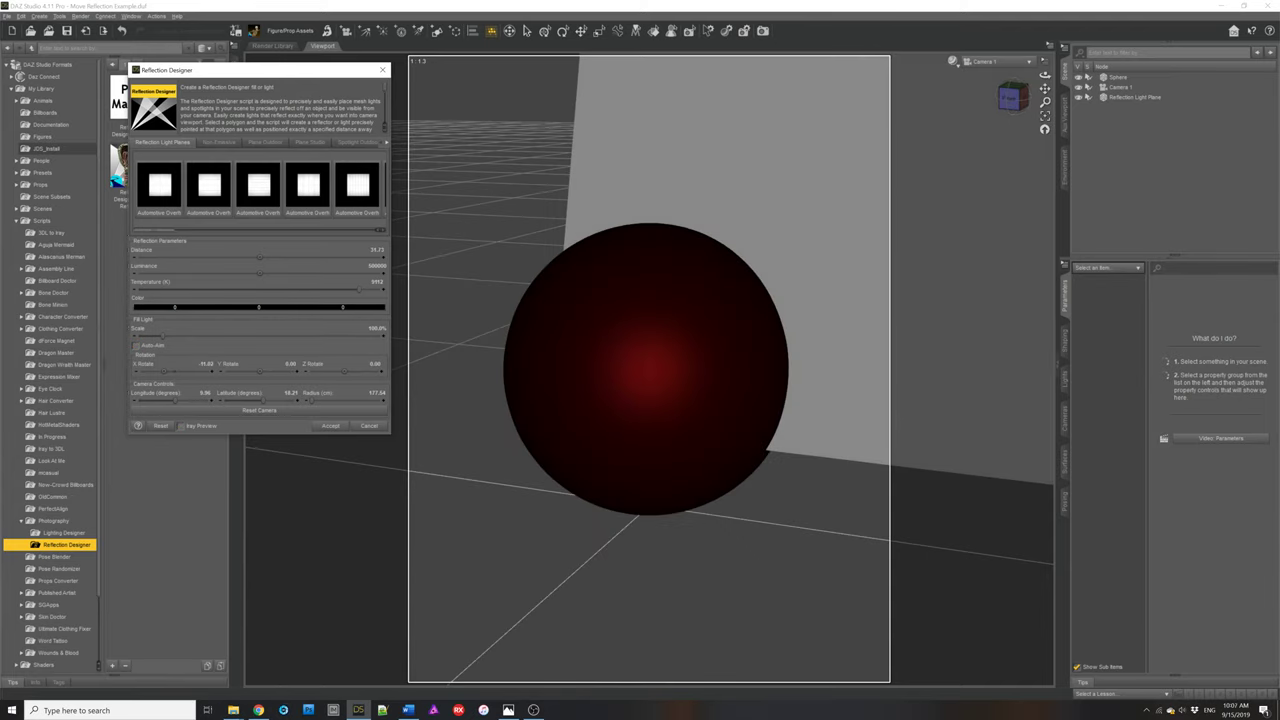
left_click_drag(170, 371, 337, 373)
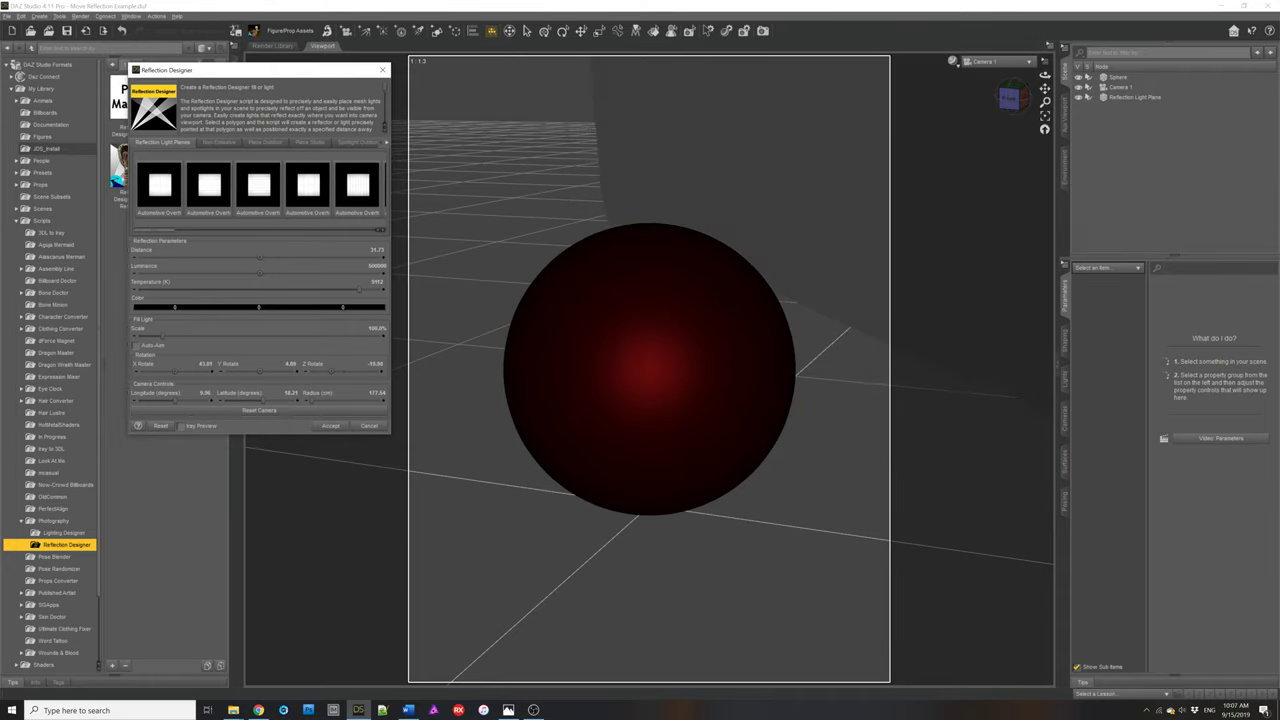
left_click(135, 345)
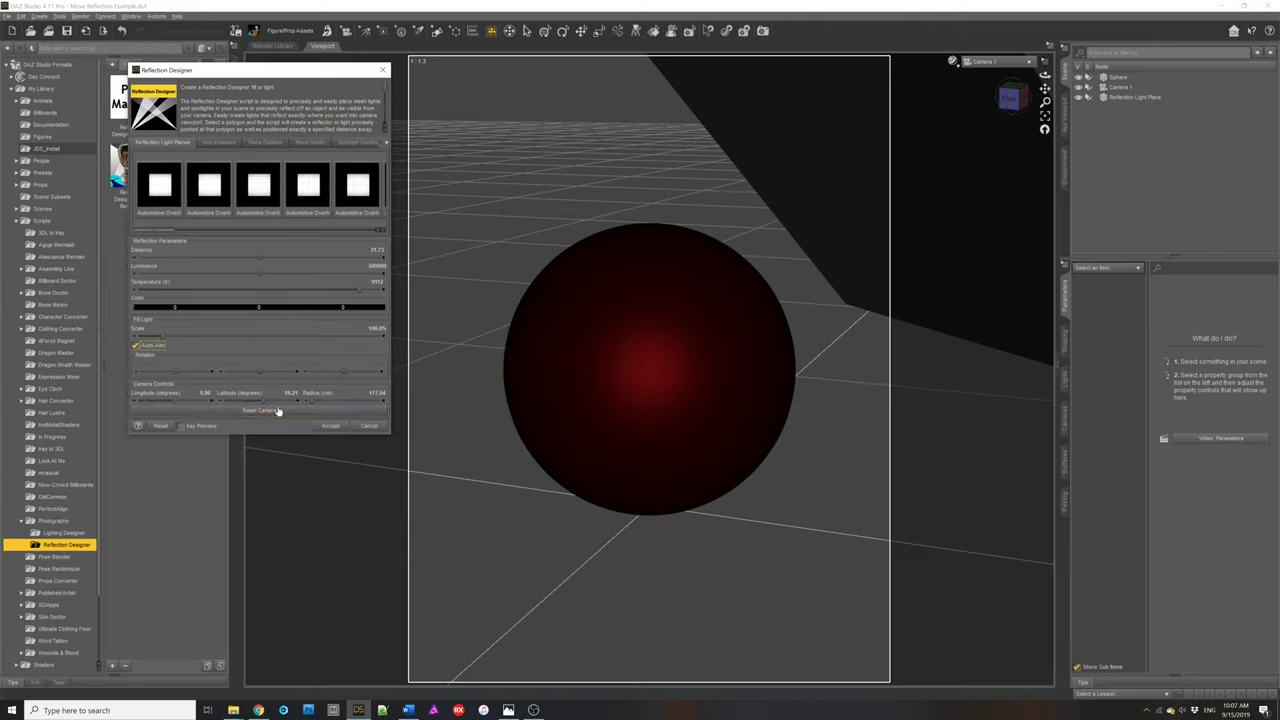
Step: Pull the camera back and lower its latitude to view the whole light plane, and reset the camera
left_click_drag(311, 400, 255, 394)
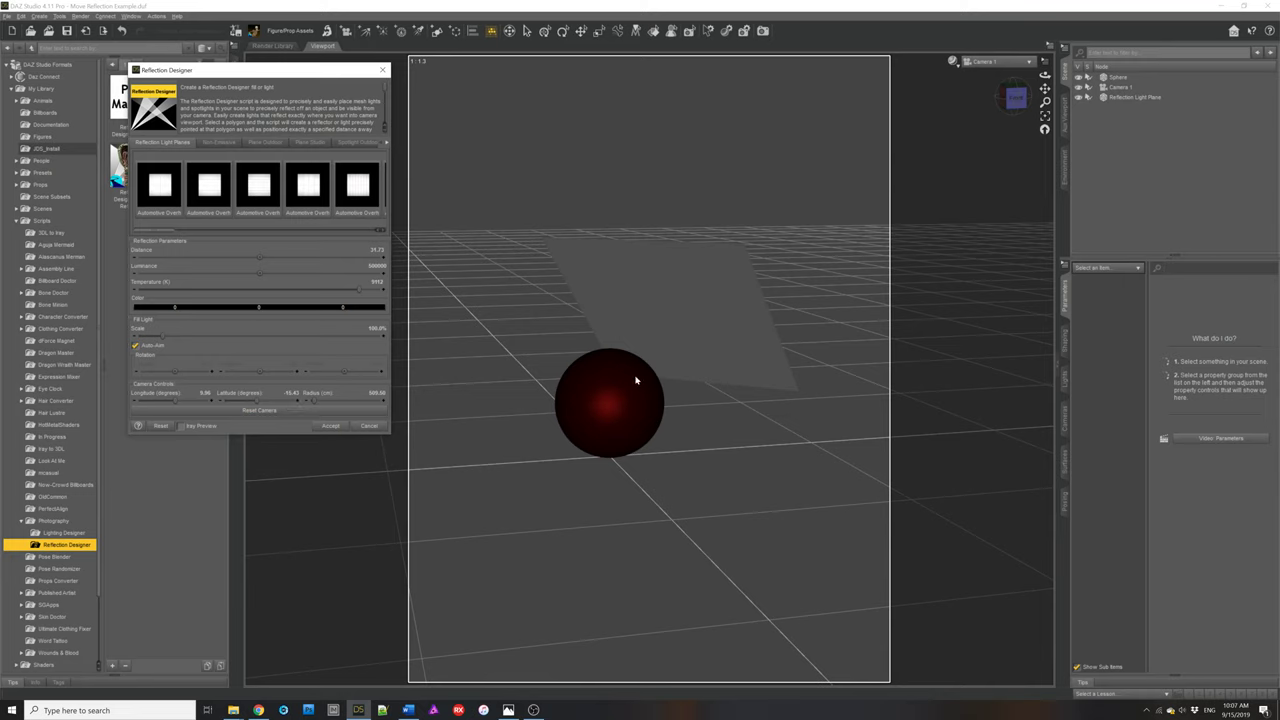
left_click_drag(313, 403, 285, 410)
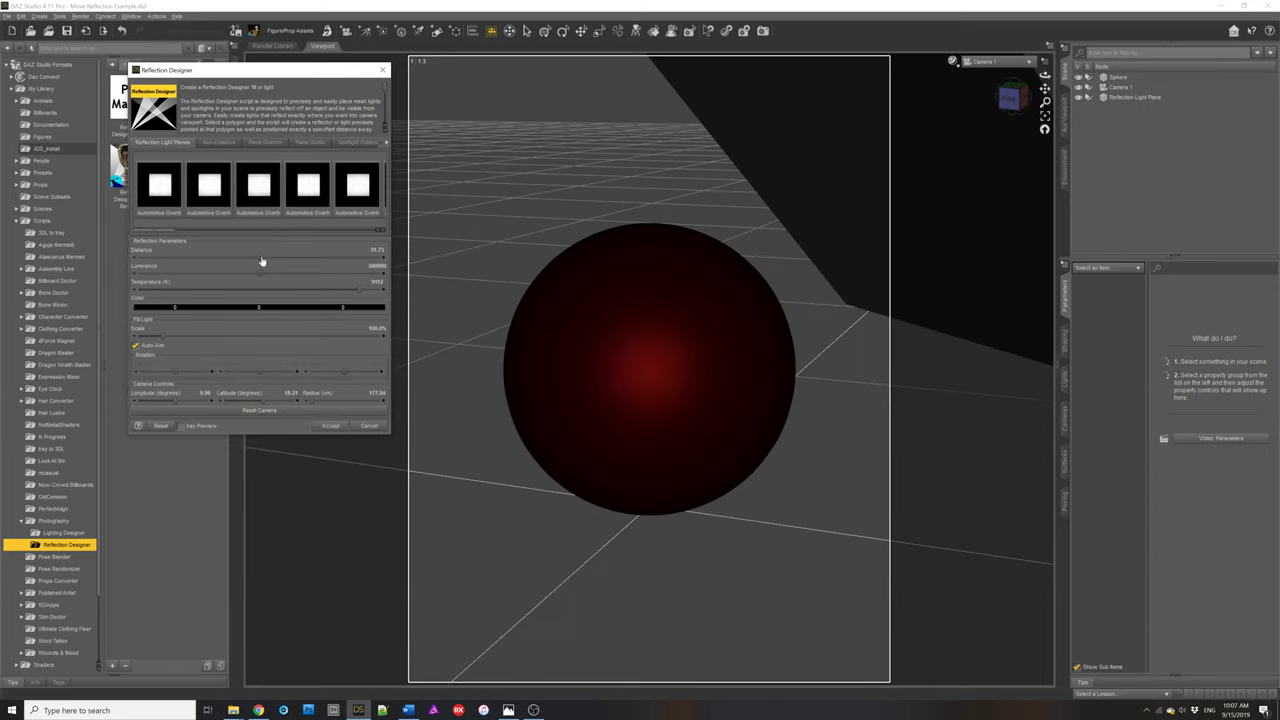
Step: Set the light plane's distance to about 75 and accept the Reflection Designer settings
left_click_drag(262, 258, 305, 258)
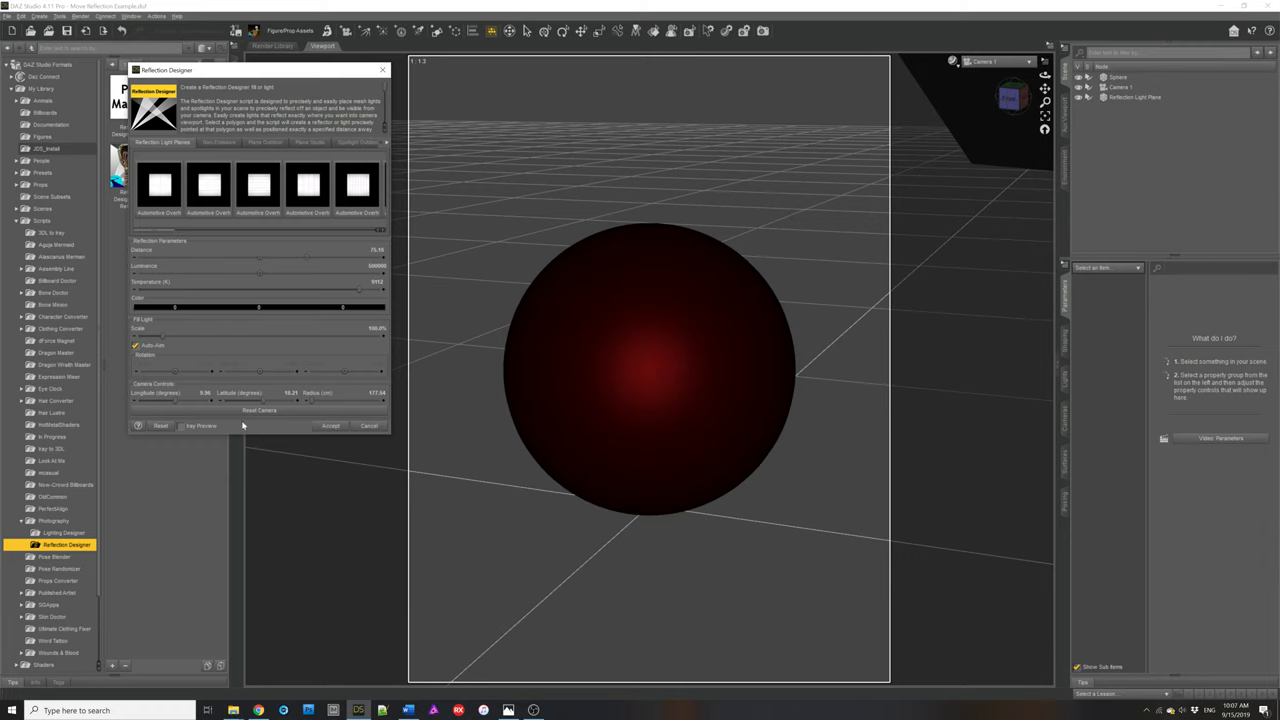
left_click(320, 426)
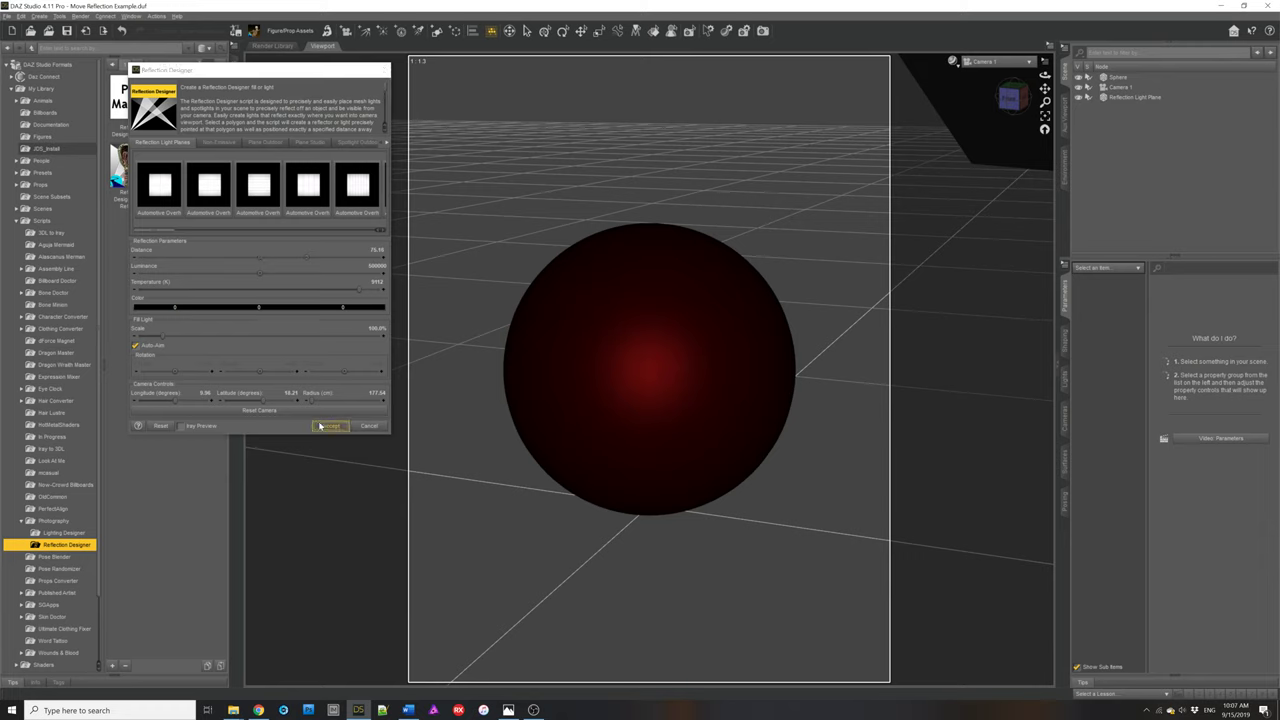
Step: Preview the scene with NVIDIA Iray and show the surface settings of the Reflection Light Plane
left_click(952, 61)
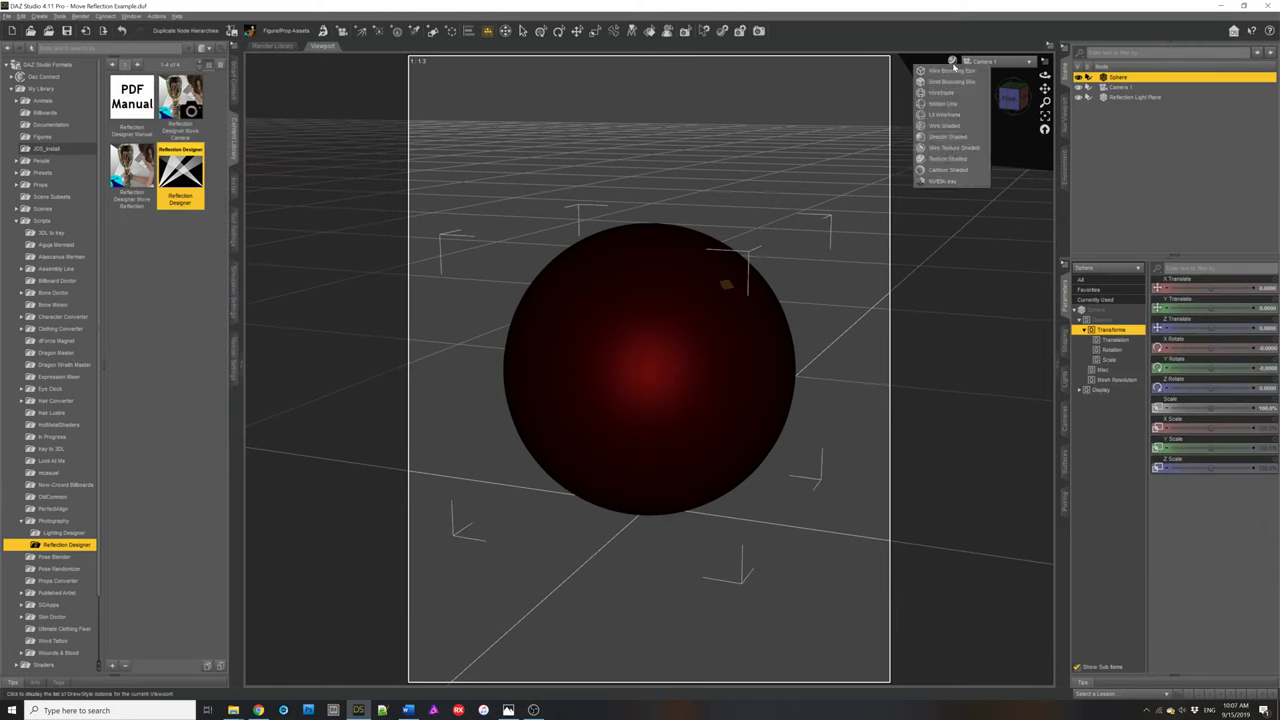
left_click(940, 181)
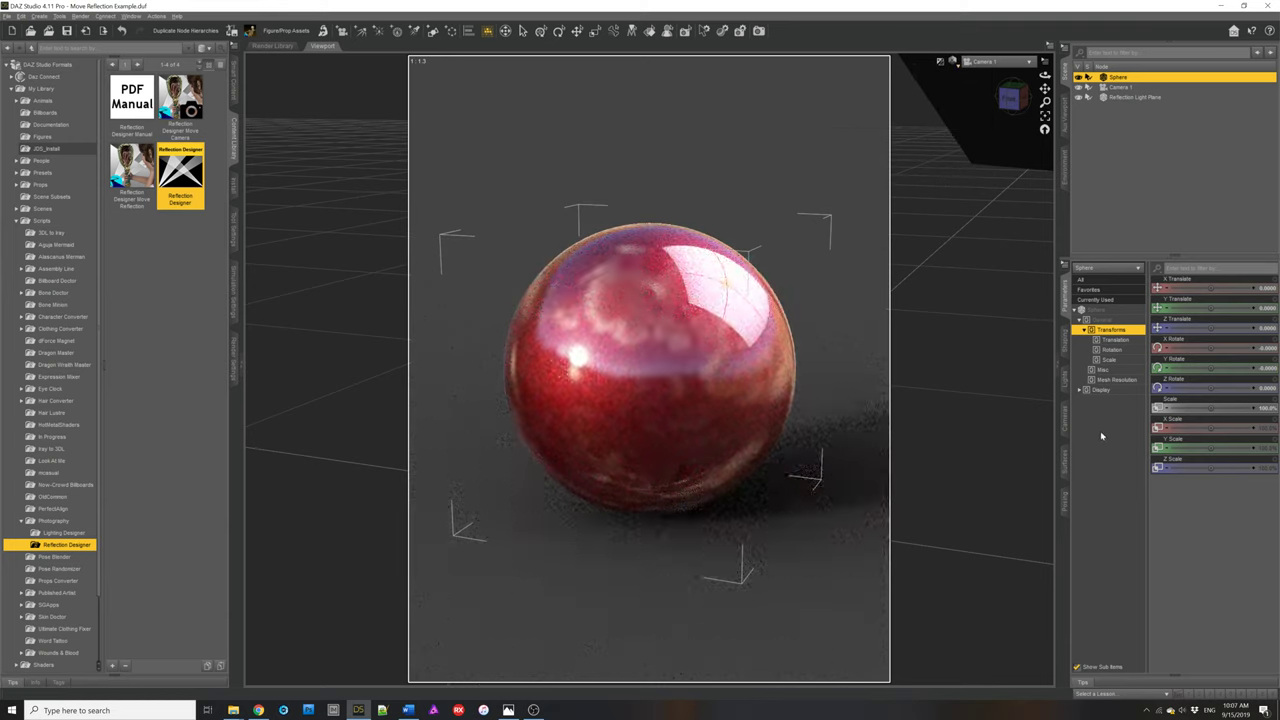
left_click(1135, 96)
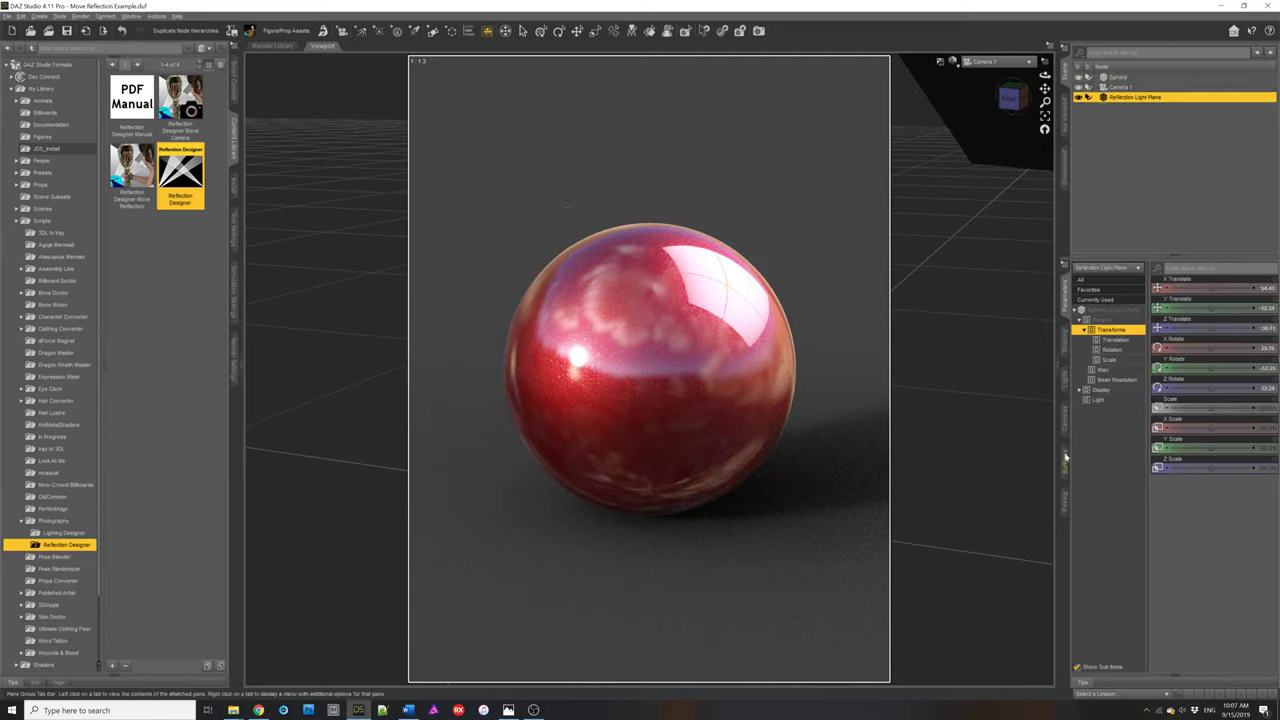
left_click(1066, 457)
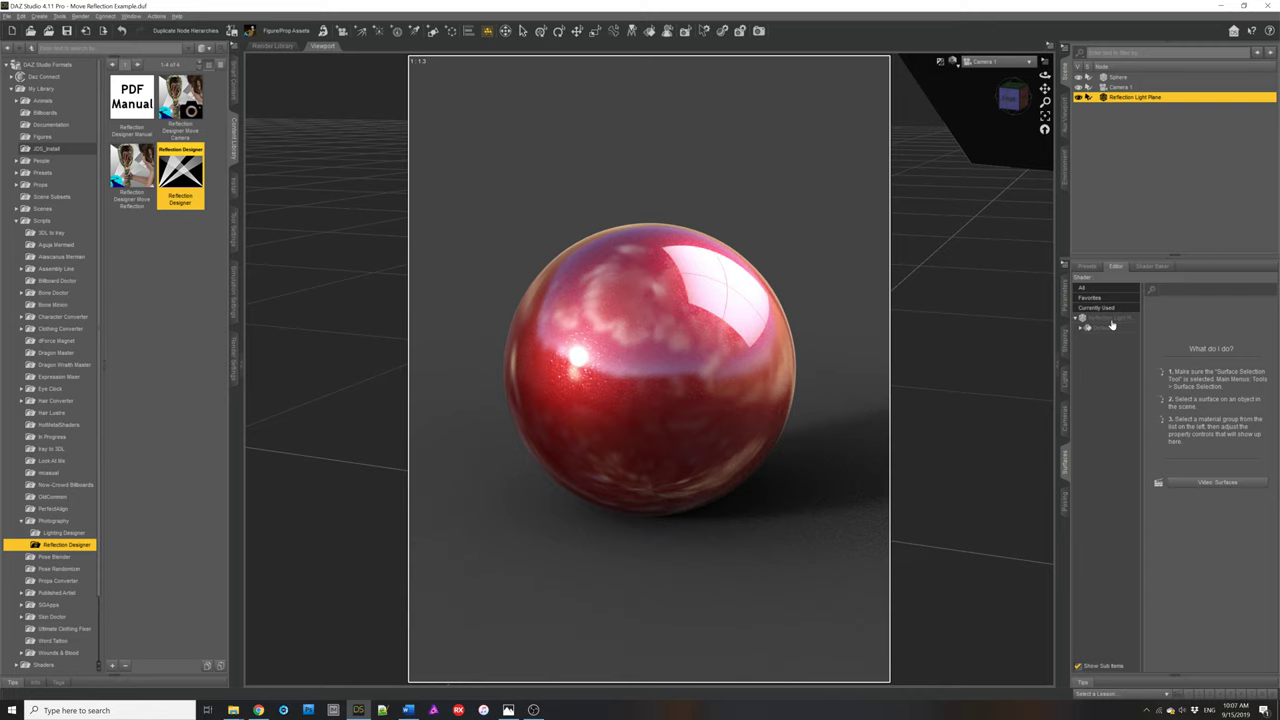
left_click(1110, 320)
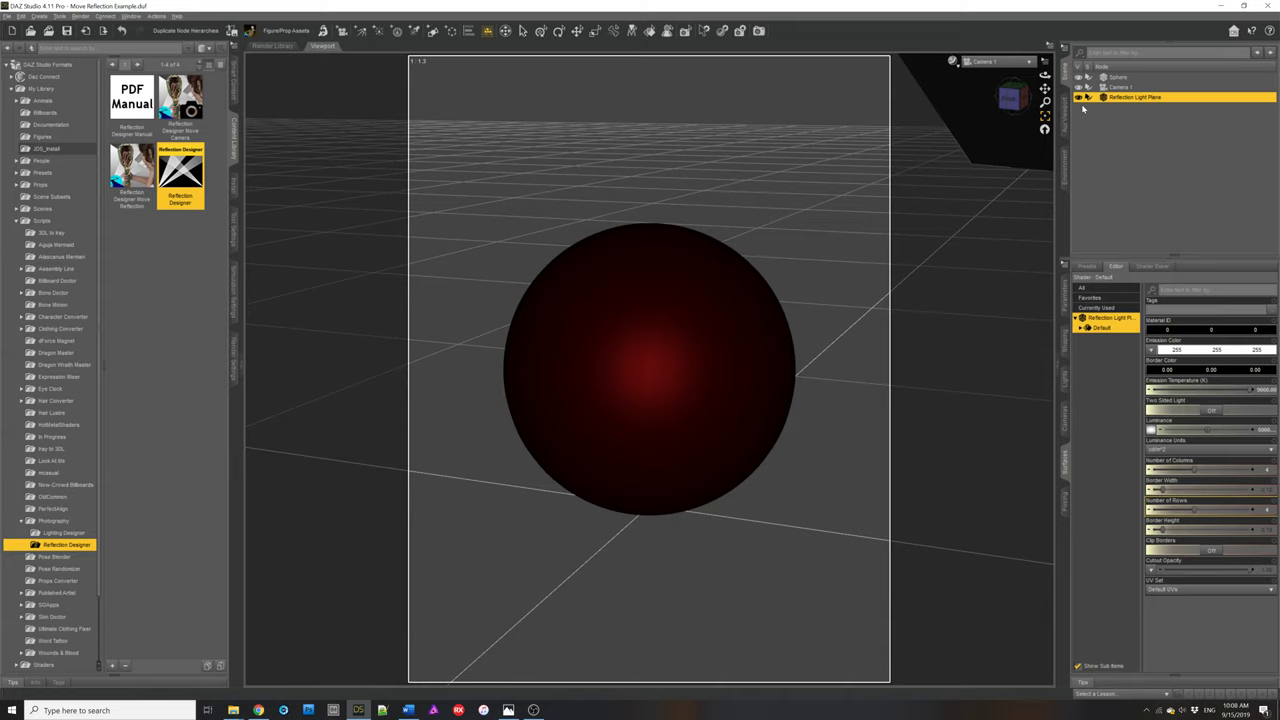
Step: Delete the Reflection Light Plane, and deselect the sphere with Smart Content shown
key("Delete")
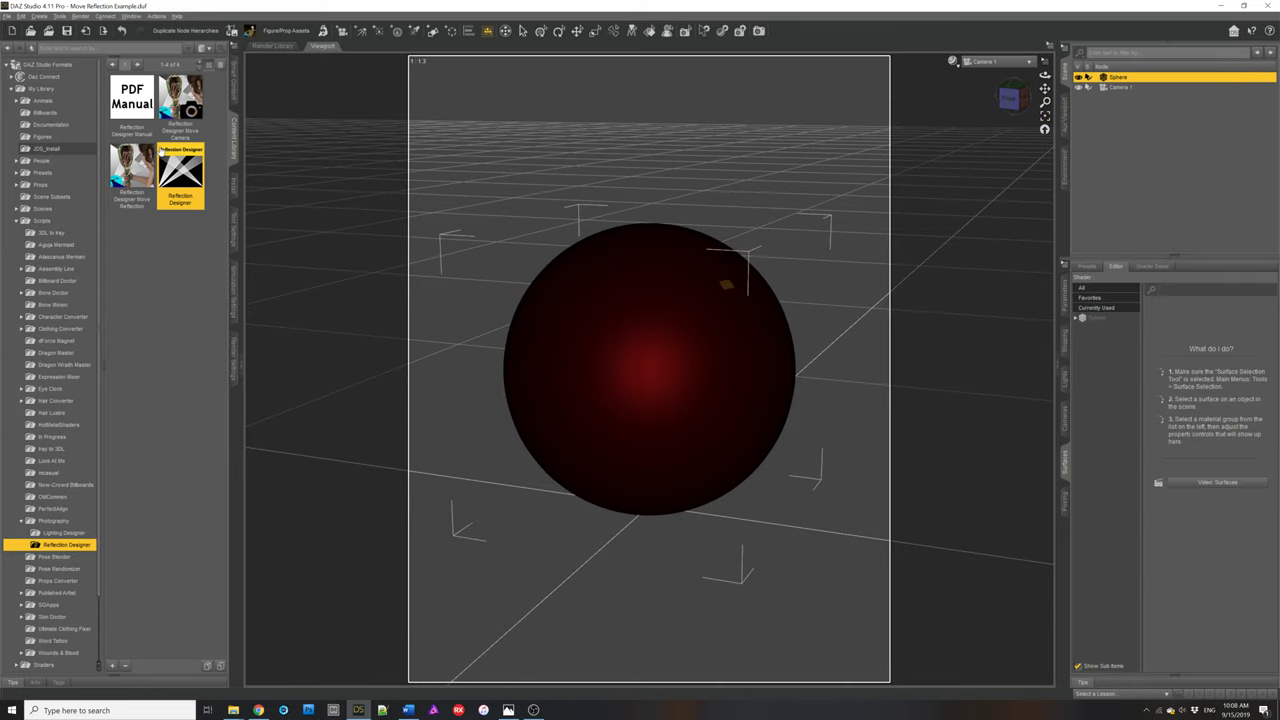
mouse_move(158, 150)
left_click(231, 79)
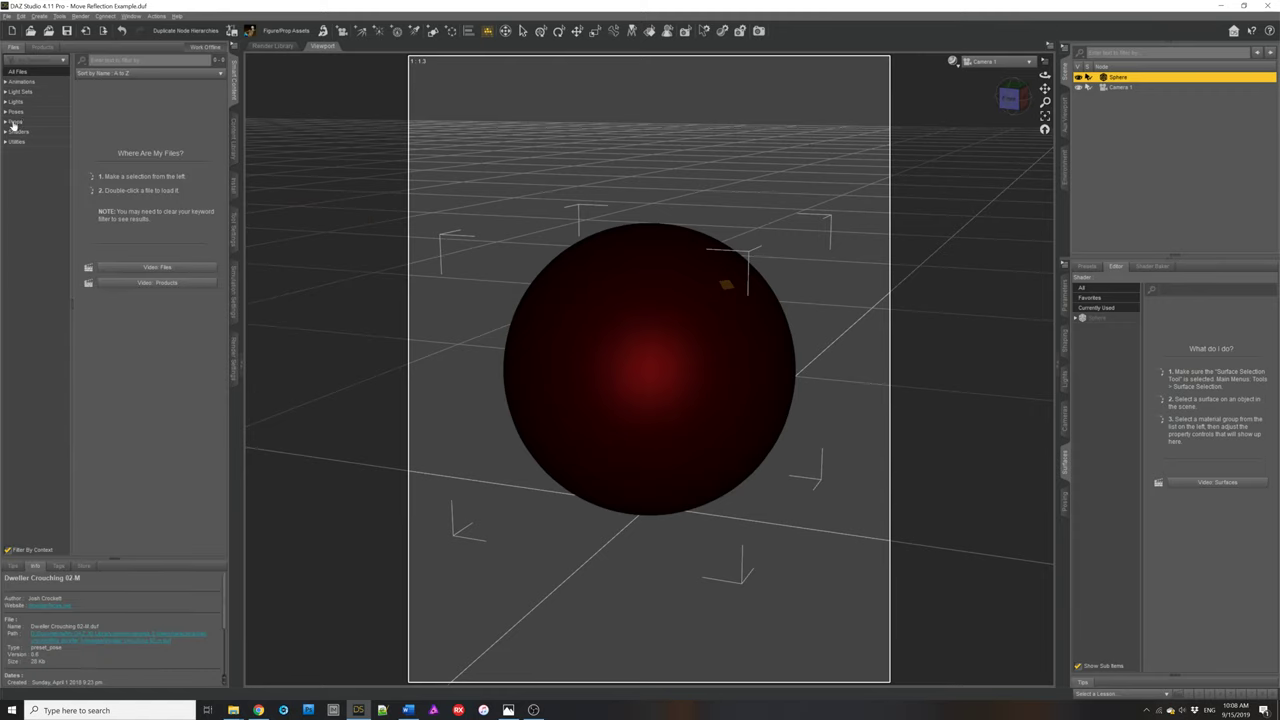
key("ctrl+shift+a")
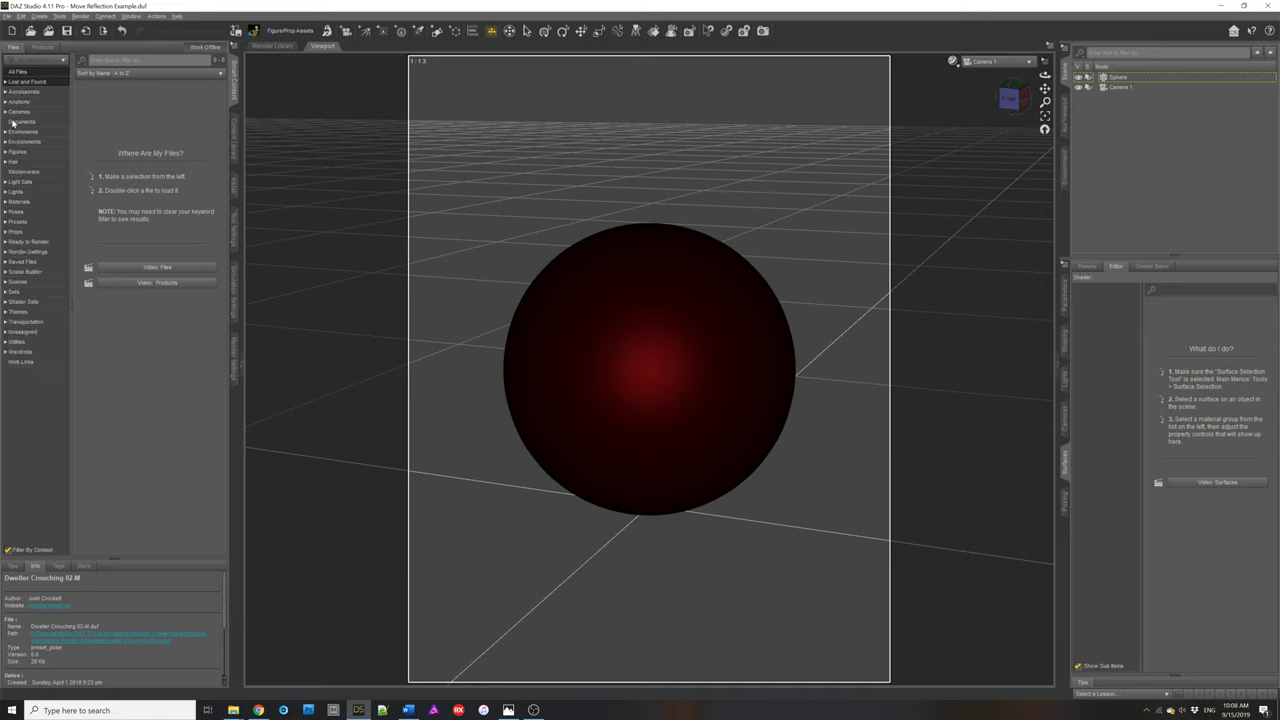
Step: Search the Figures category for the Glomgurgle HD character and load it into the scene
left_click(5, 151)
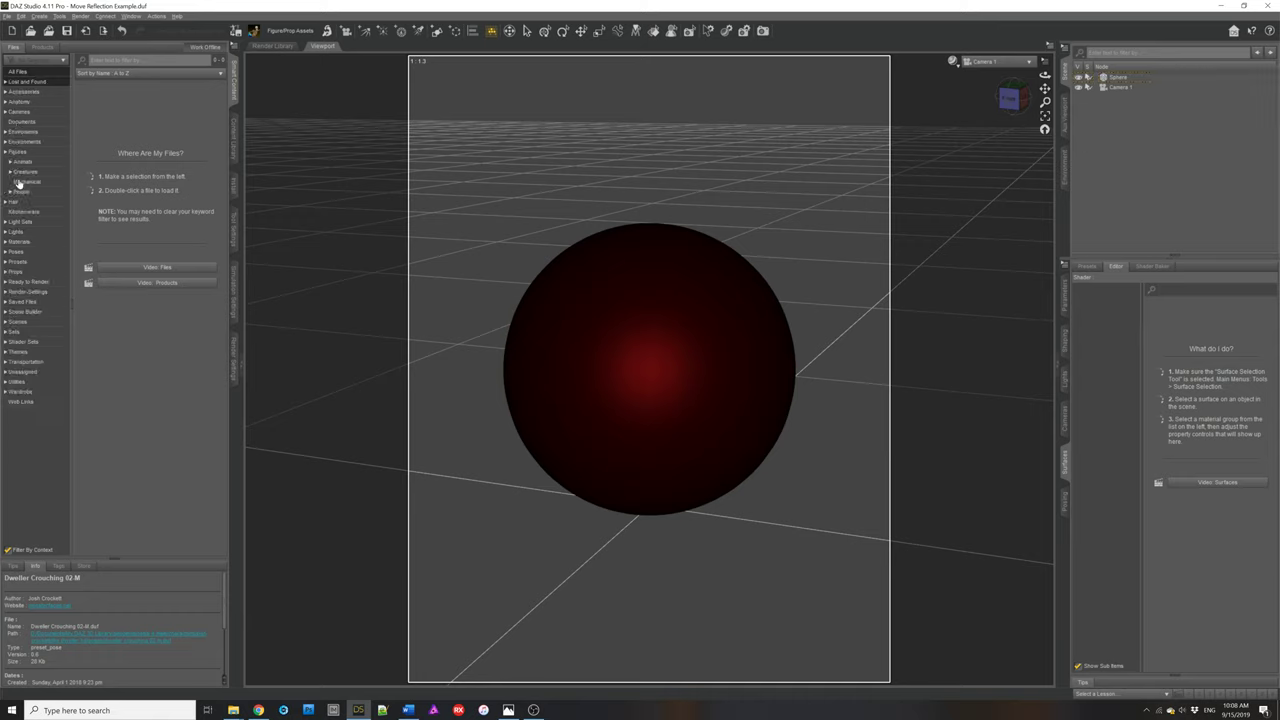
left_click(30, 152)
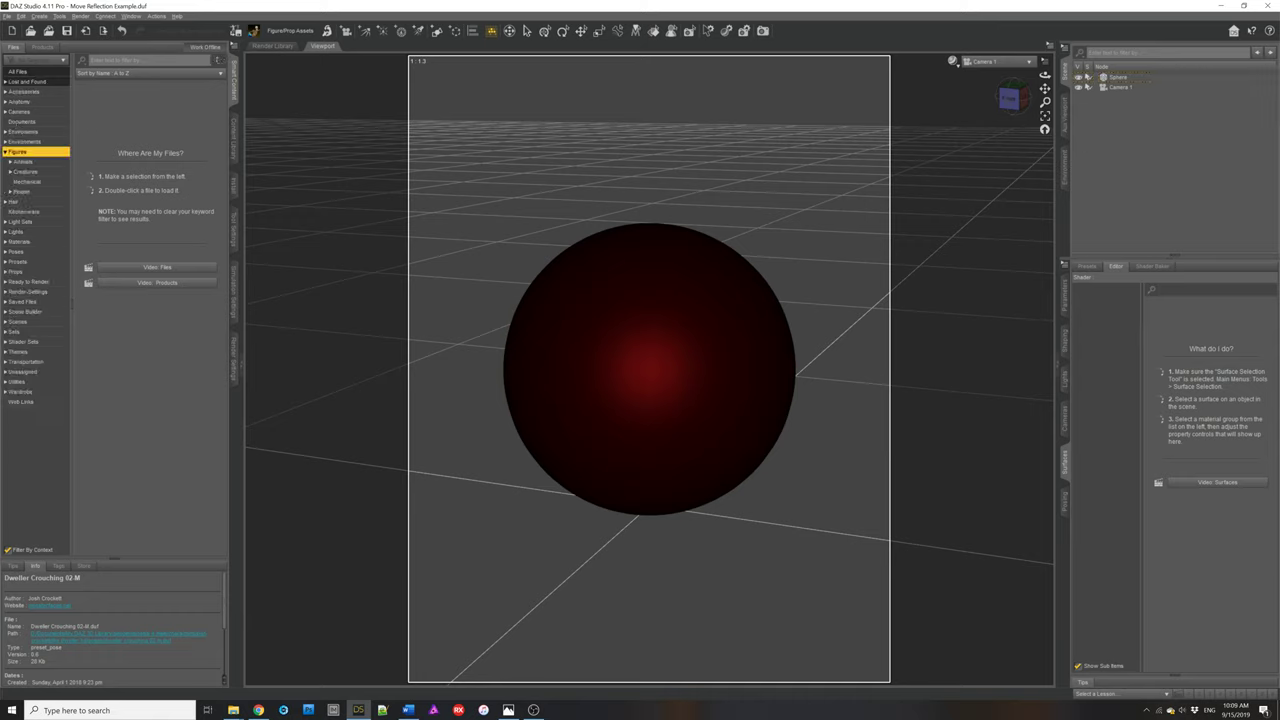
left_click(90, 60)
type("pund")
double_click(98, 110)
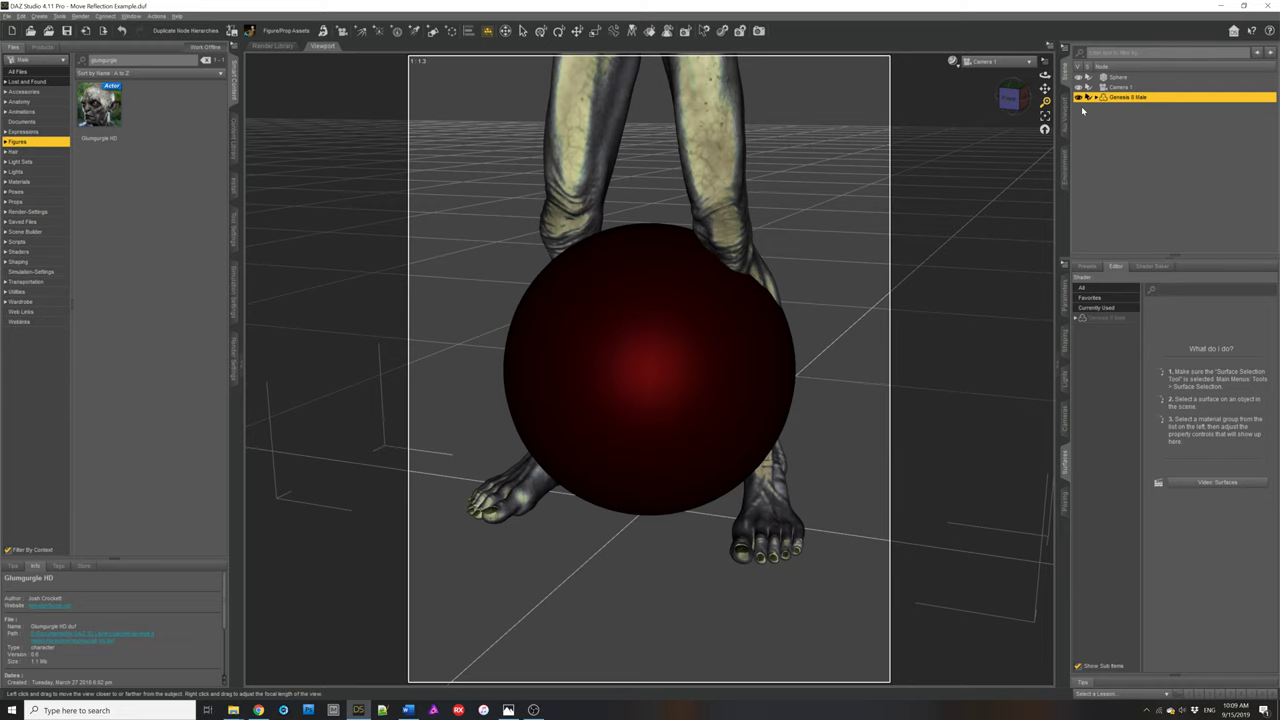
Step: Switch the viewport to Perspective View and frame the whole Glomgurgle figure
left_click(990, 61)
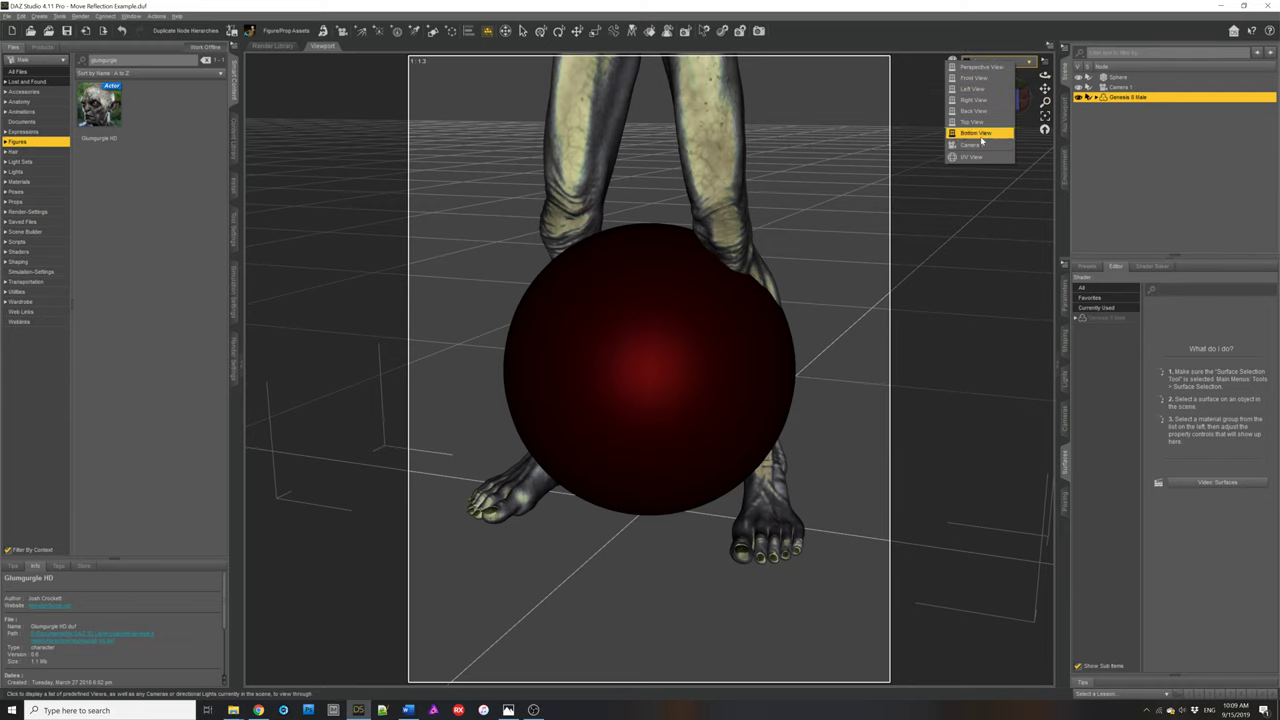
left_click(980, 66)
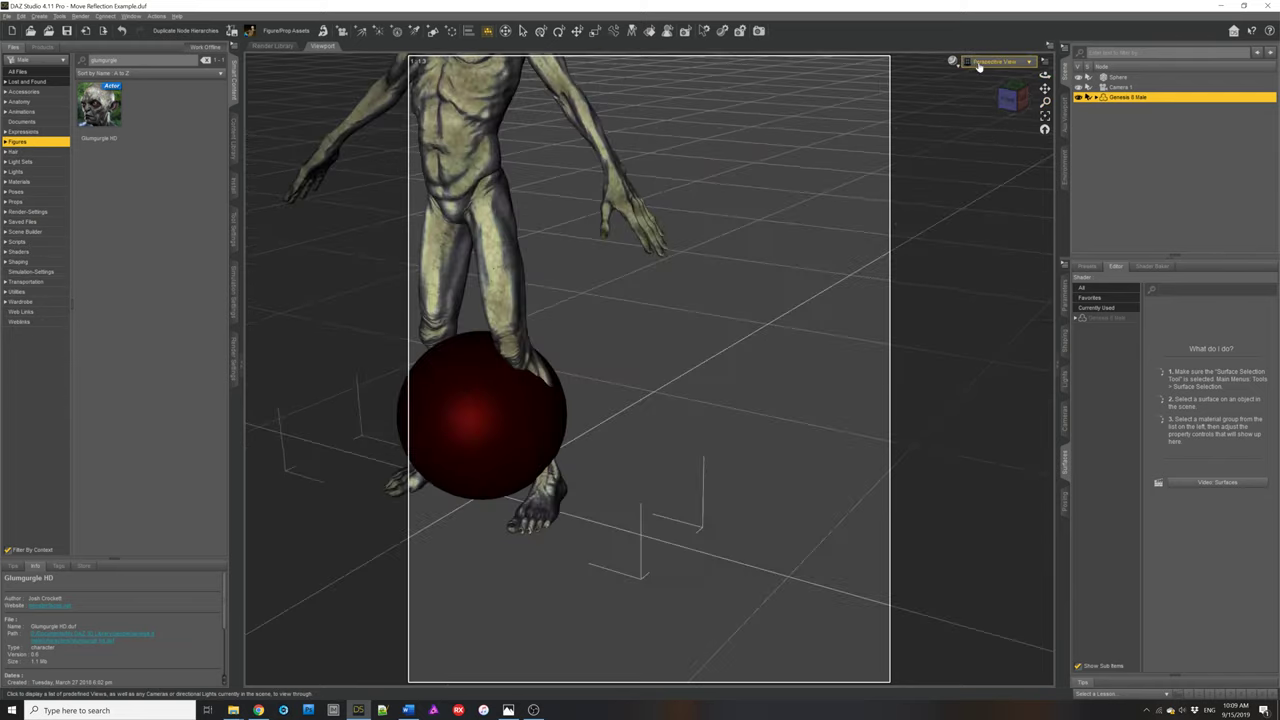
left_click(1045, 131)
left_click(1045, 116)
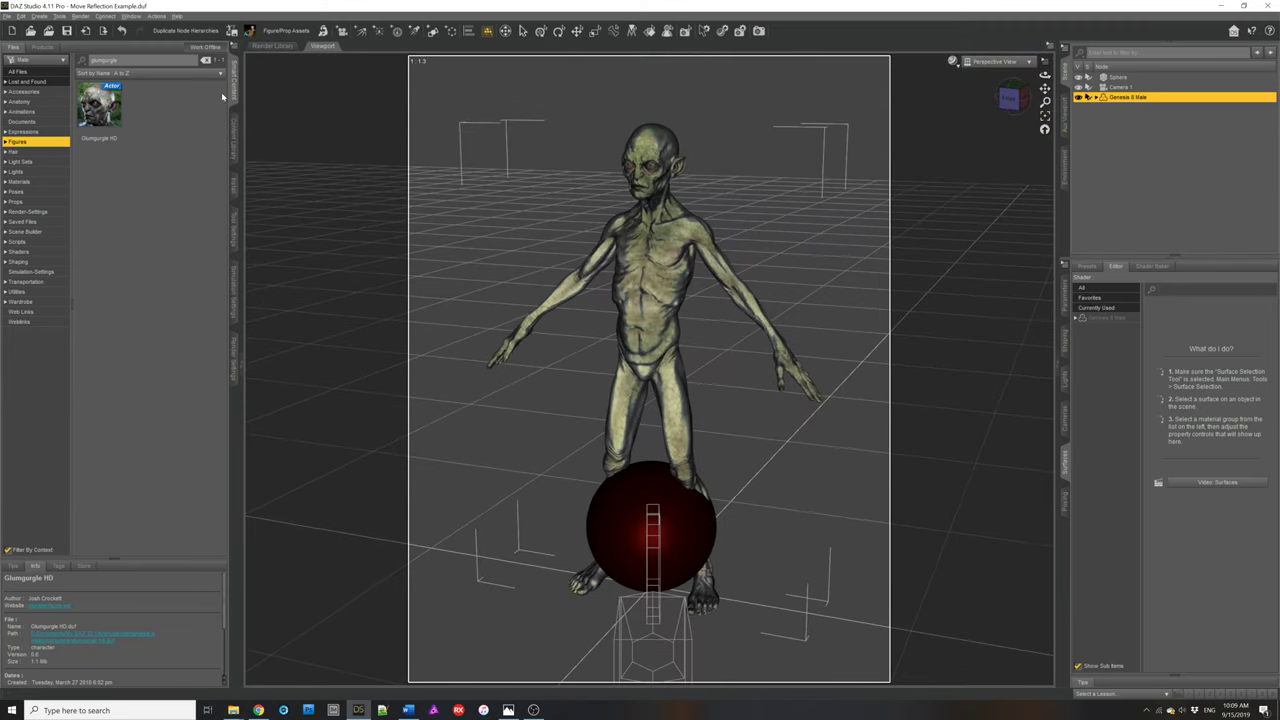
Step: Apply the Dweller Posted pose from the Crouching poses to the figure
left_click(7, 192)
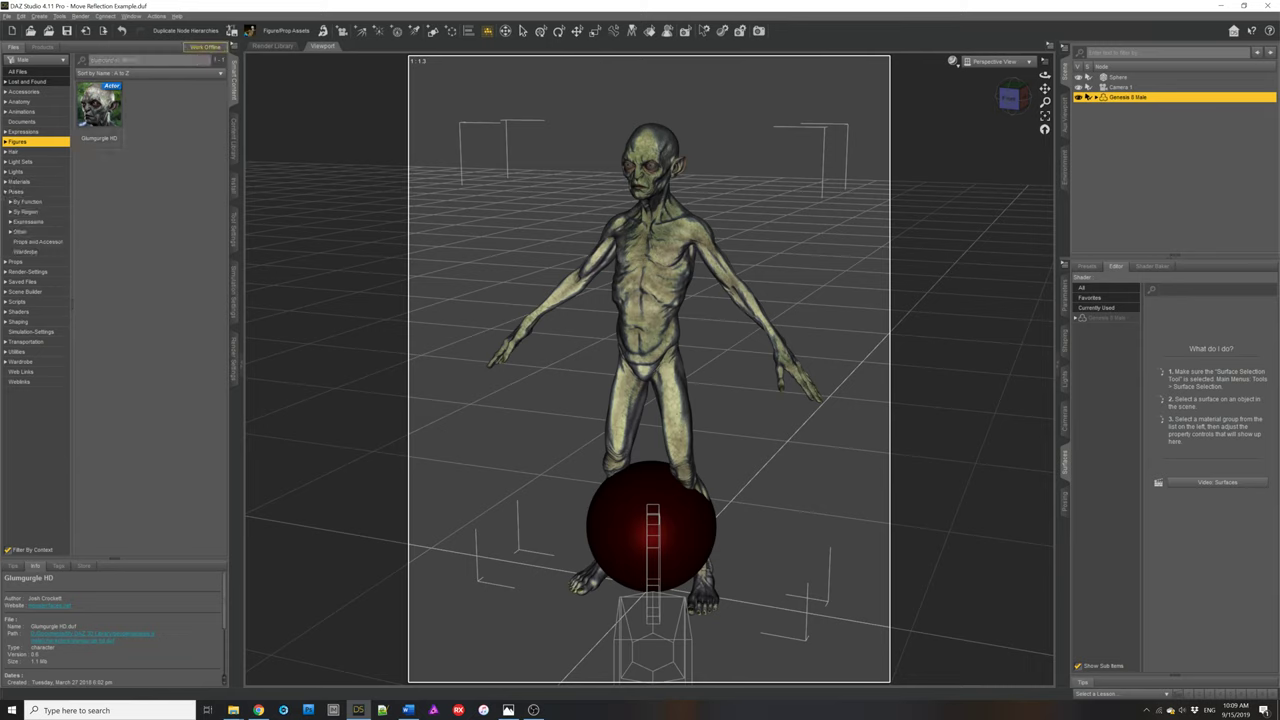
left_click(10, 201)
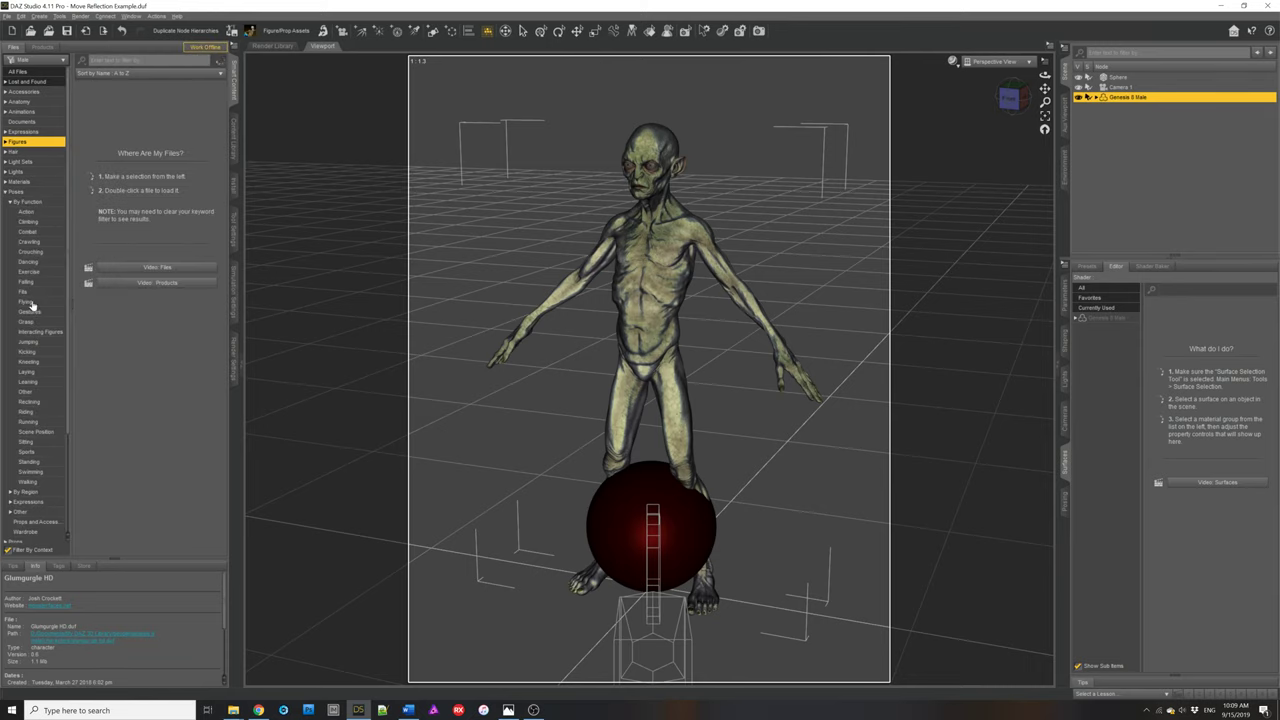
left_click(30, 251)
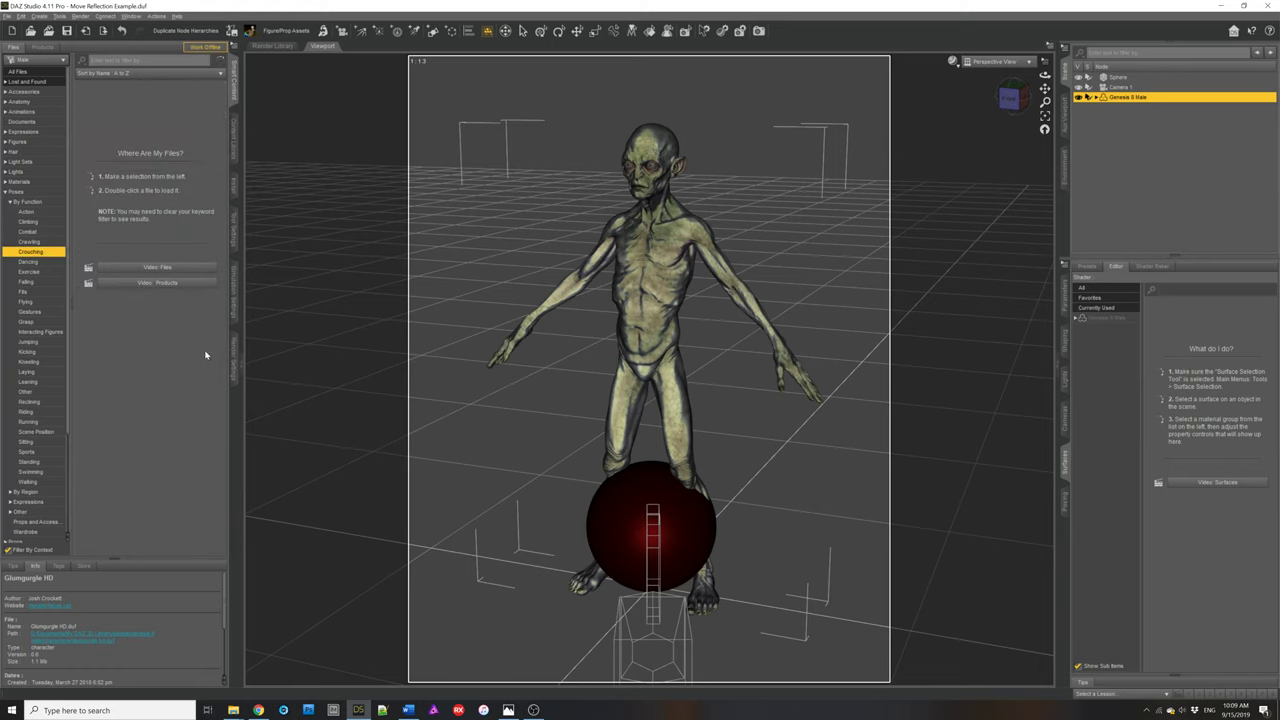
scroll(205, 355, "down", 10)
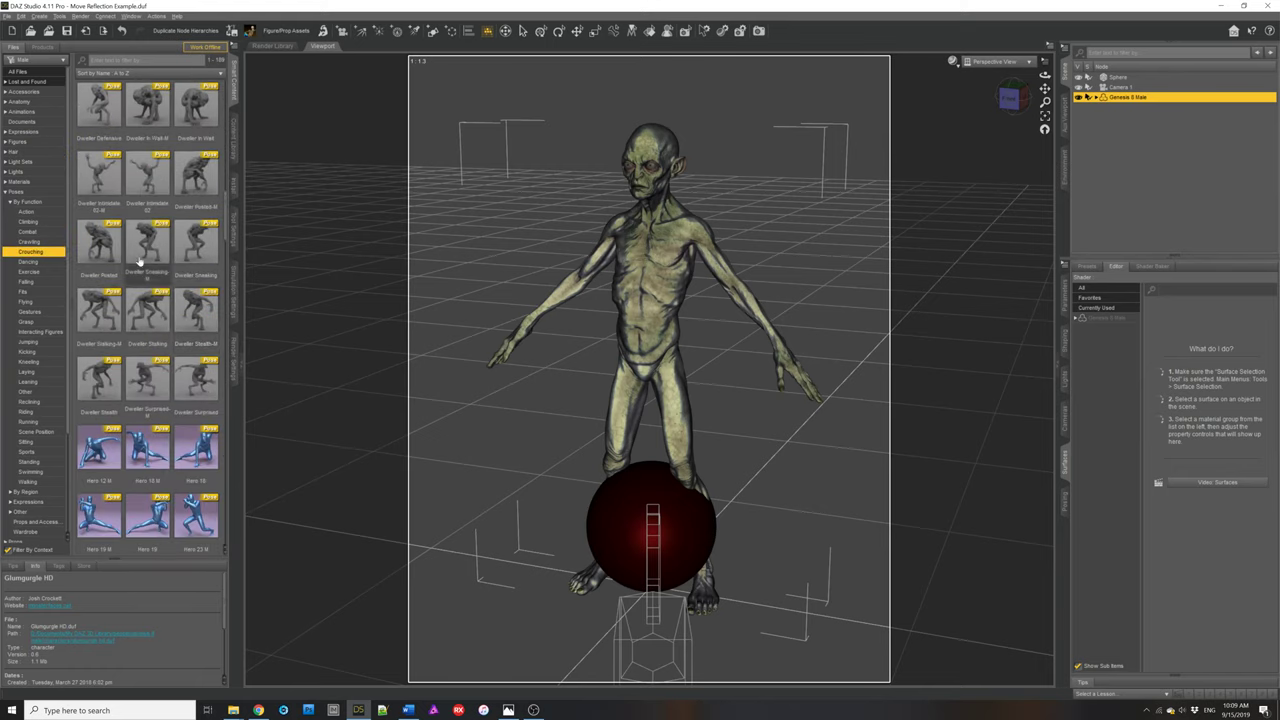
mouse_move(90, 250)
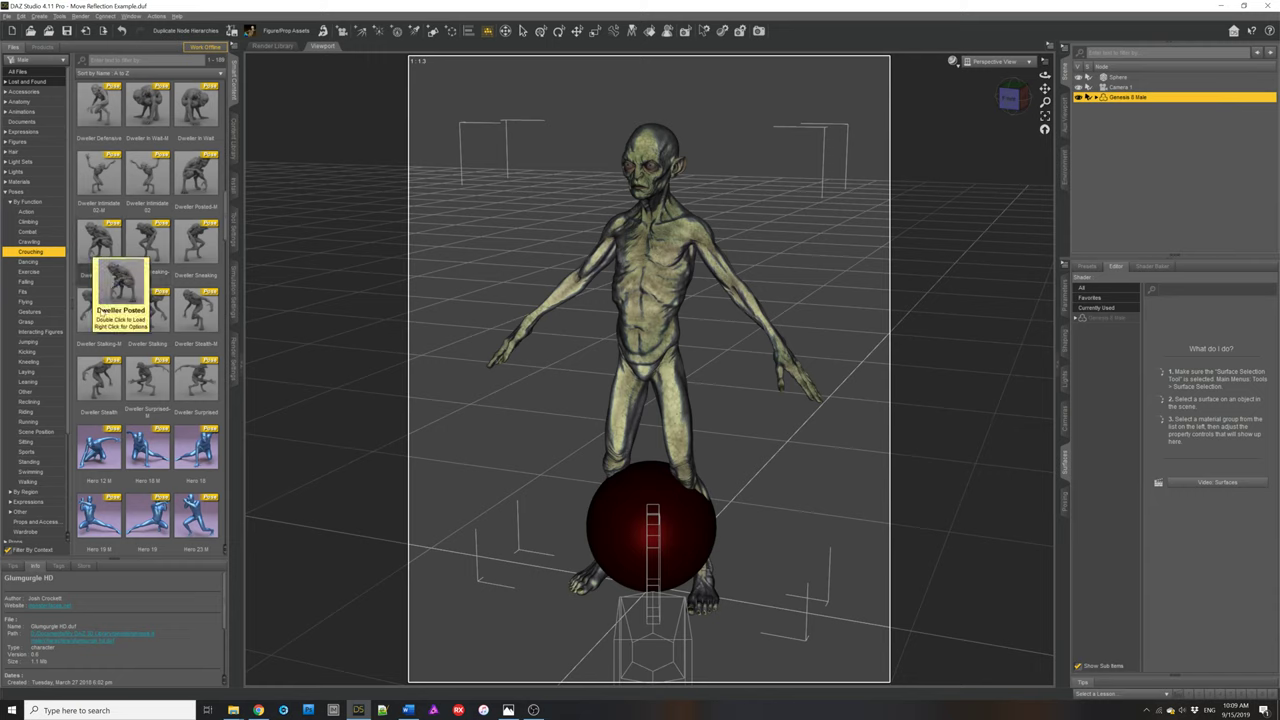
double_click(97, 242)
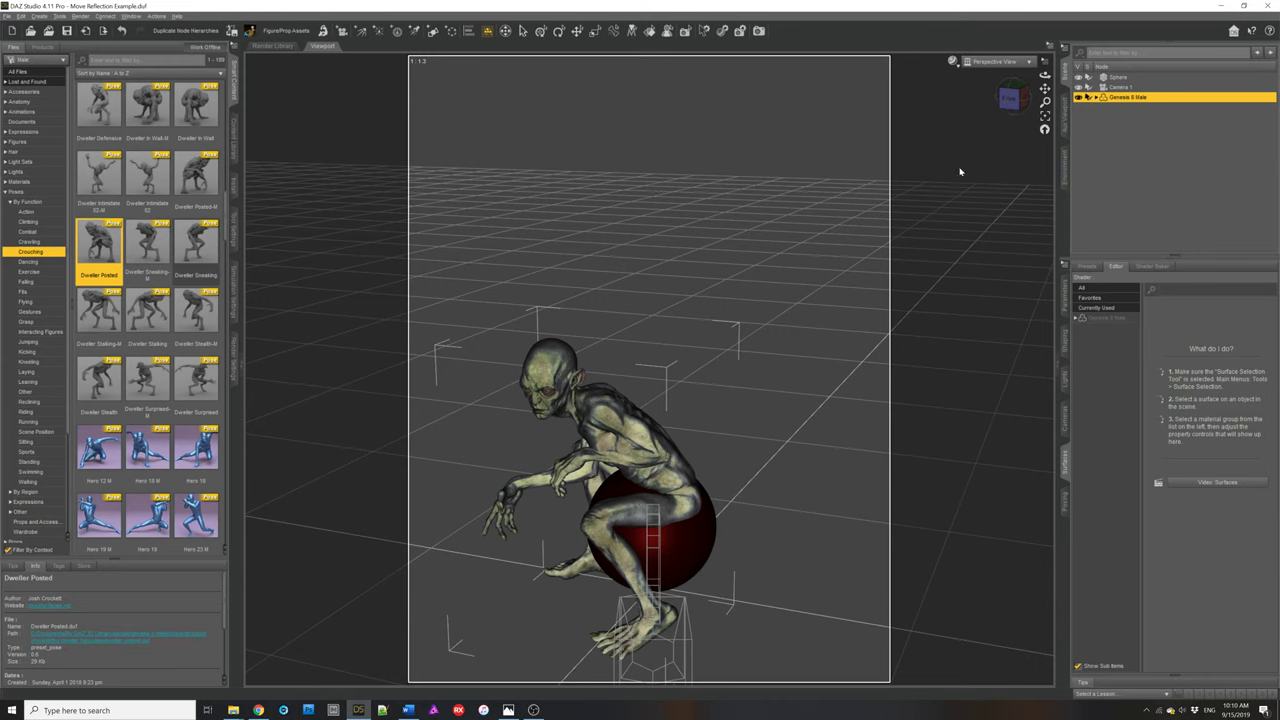
Step: Return the viewport to Camera 1, select the sphere and hide the crouching figure
left_click(990, 66)
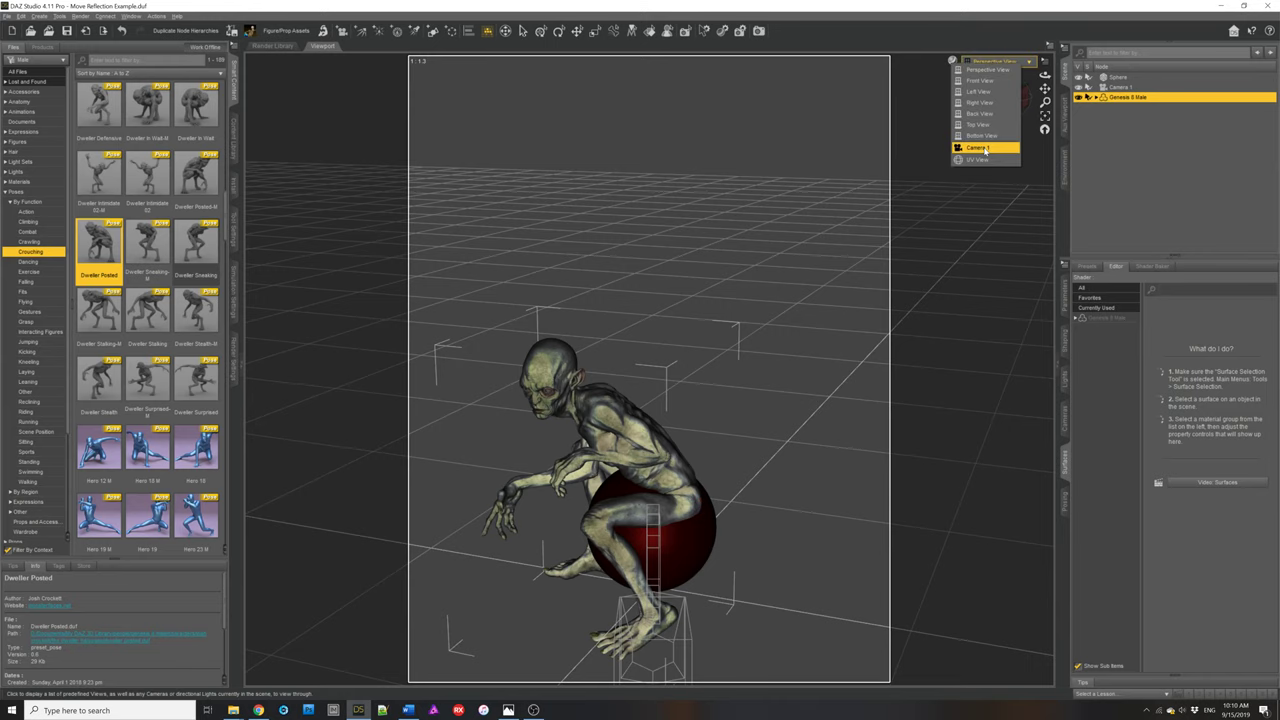
left_click(984, 152)
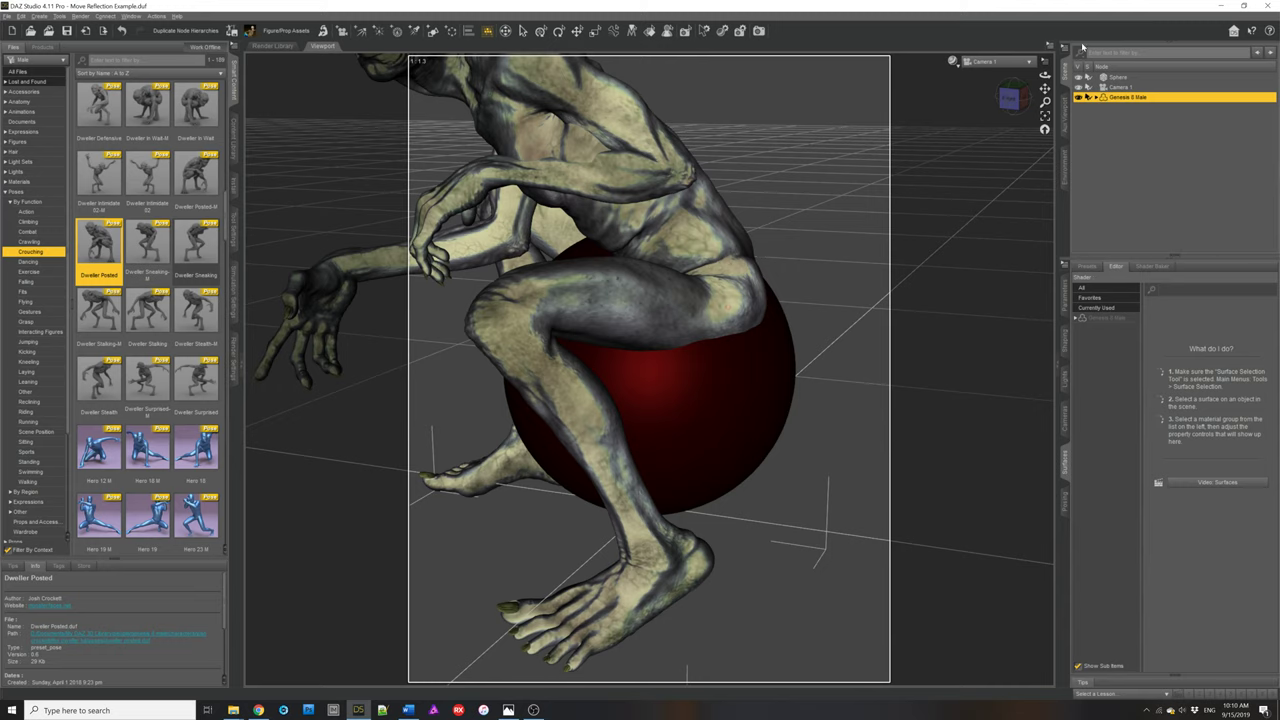
left_click(1119, 78)
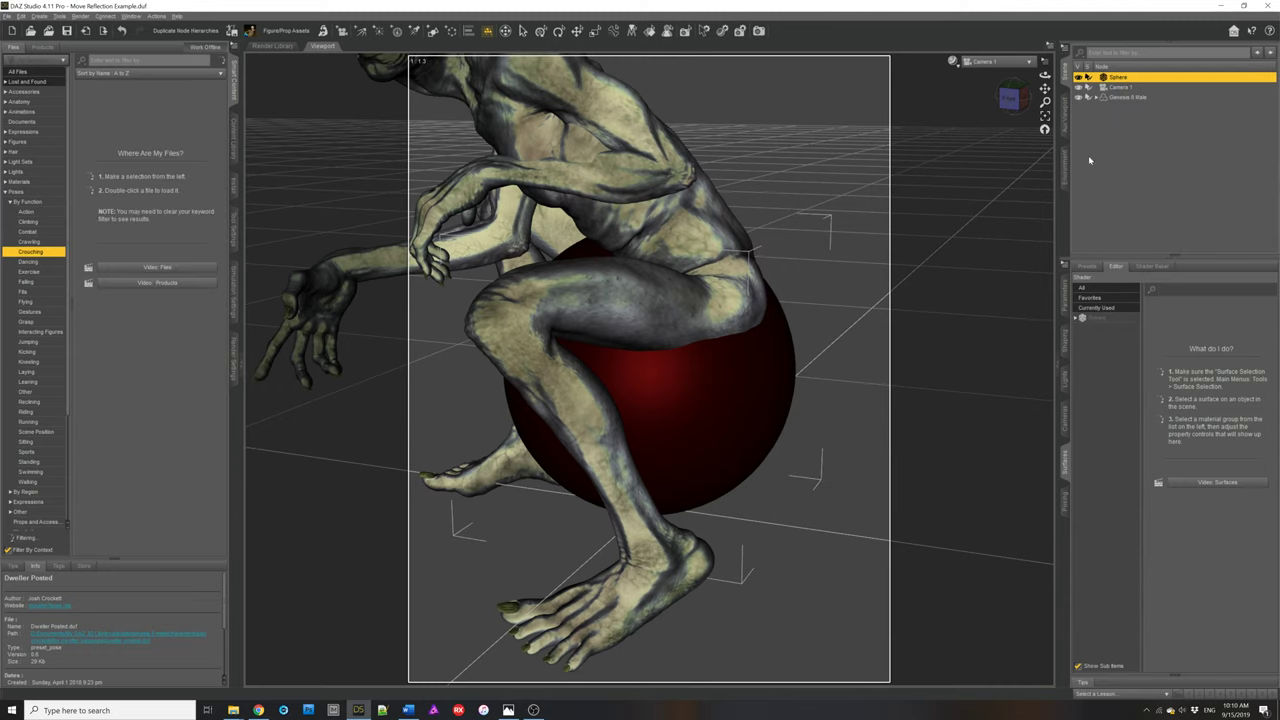
left_click(1078, 97)
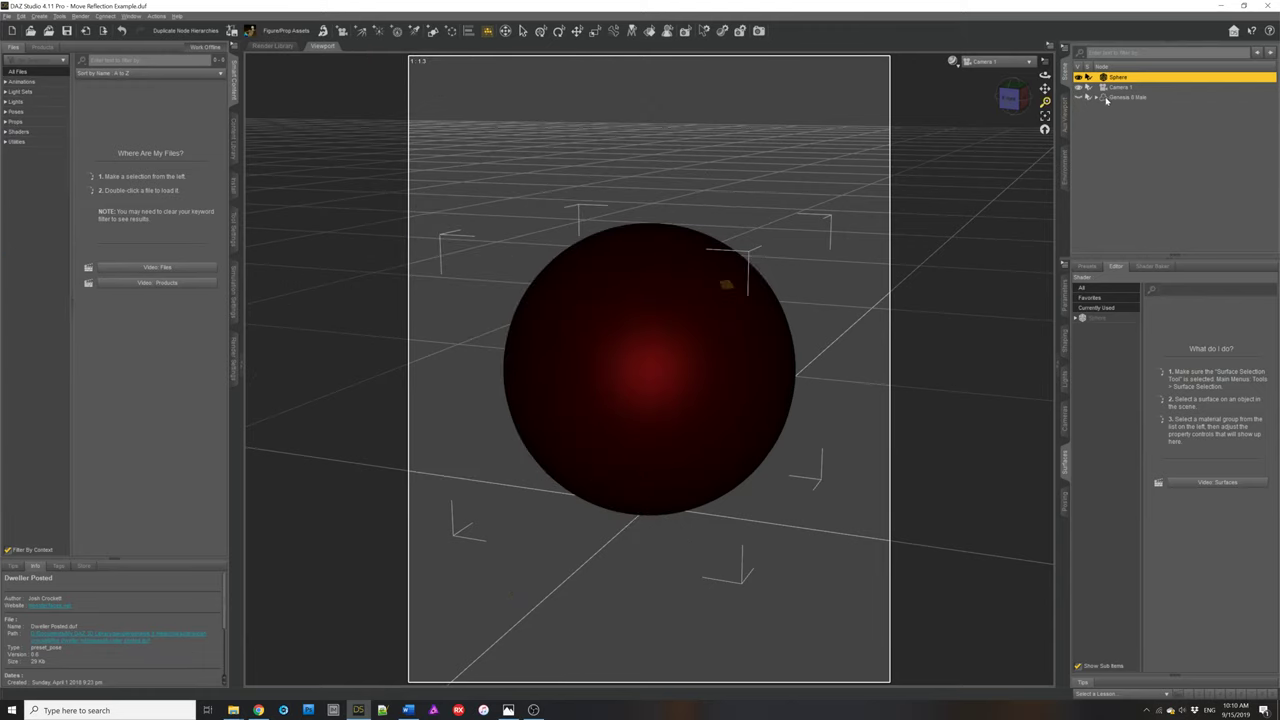
Step: Unhide the Genesis 8 Male figure and select the sphere together with the figure's Right Hand
left_click(1079, 97)
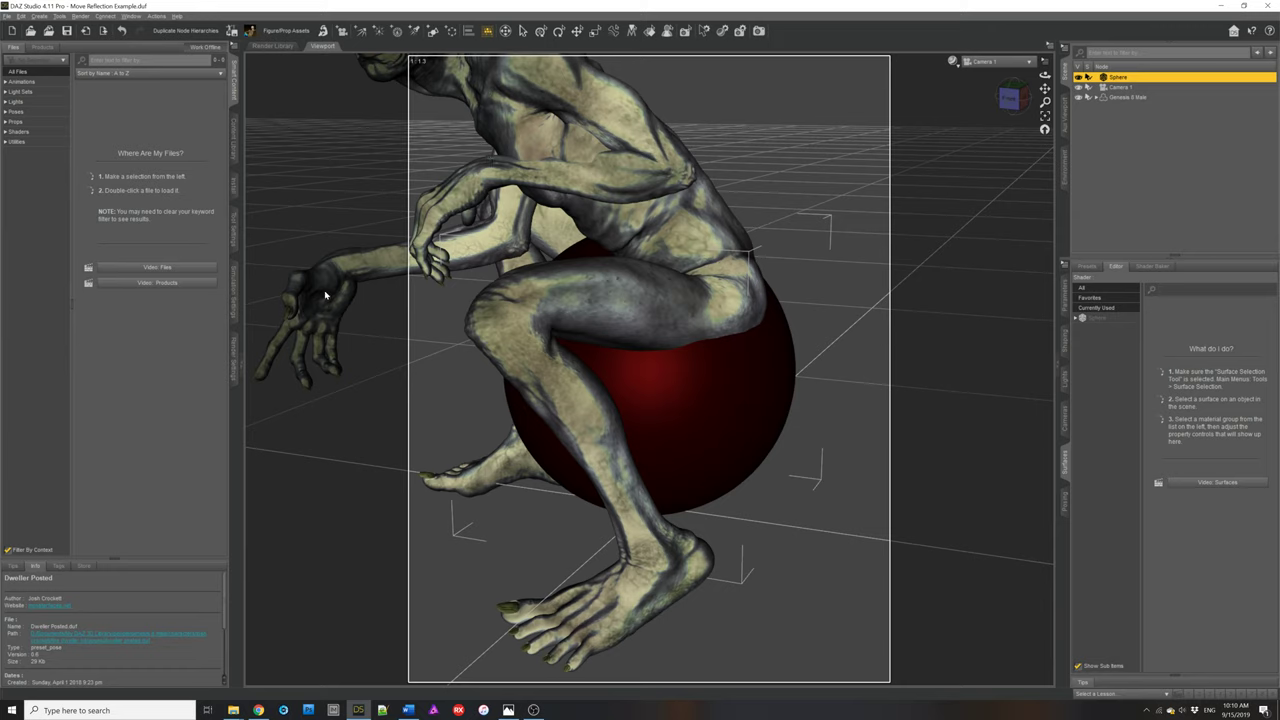
key("ctrl+u")
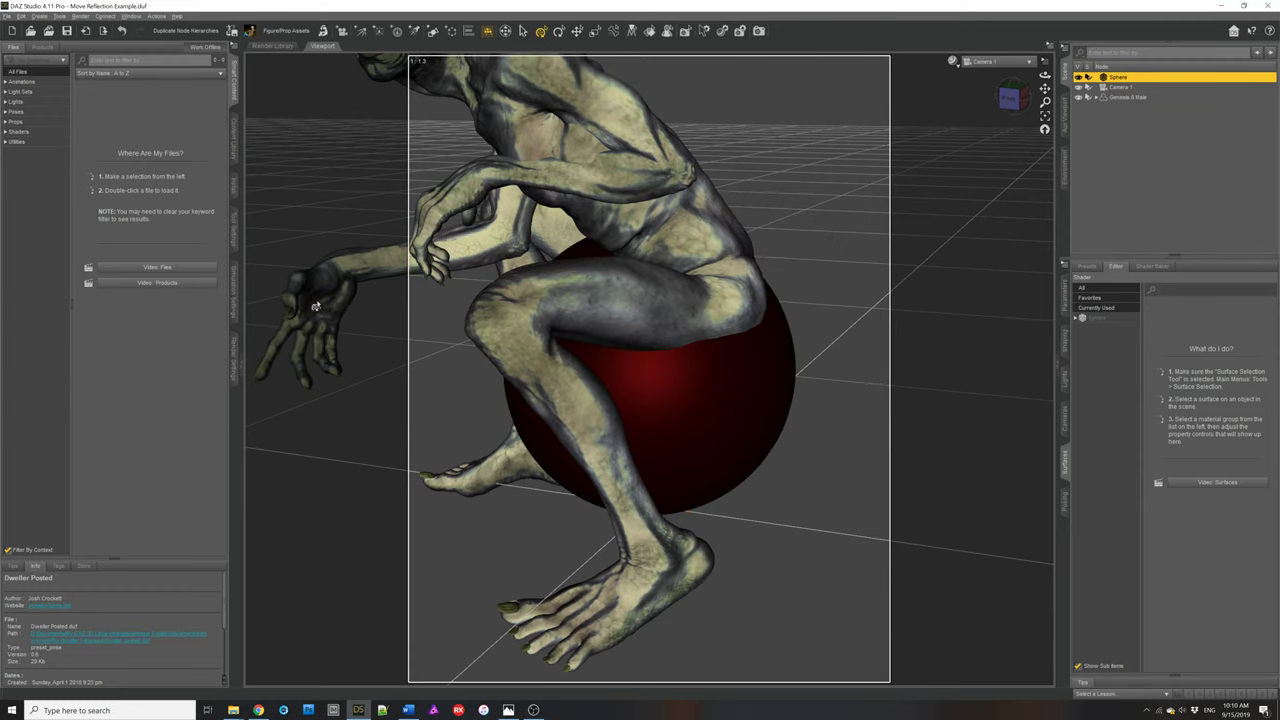
left_click(320, 308)
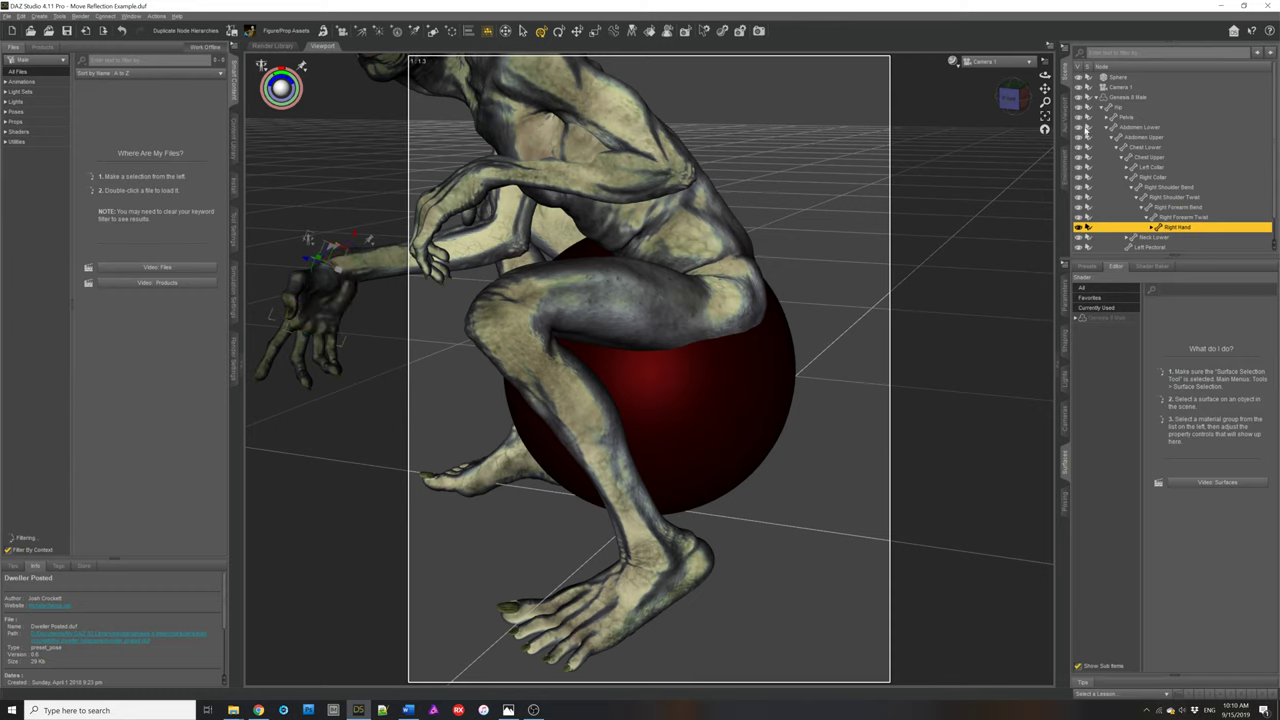
left_click(1111, 79)
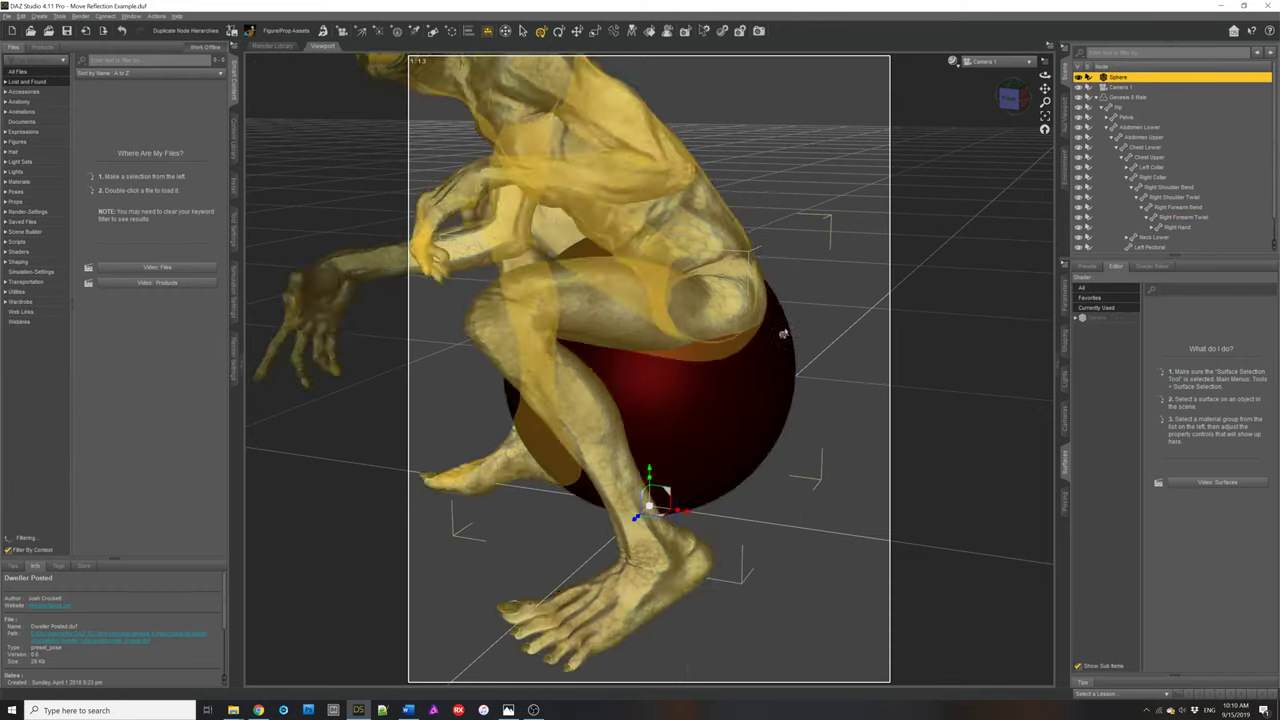
left_click(1177, 228)
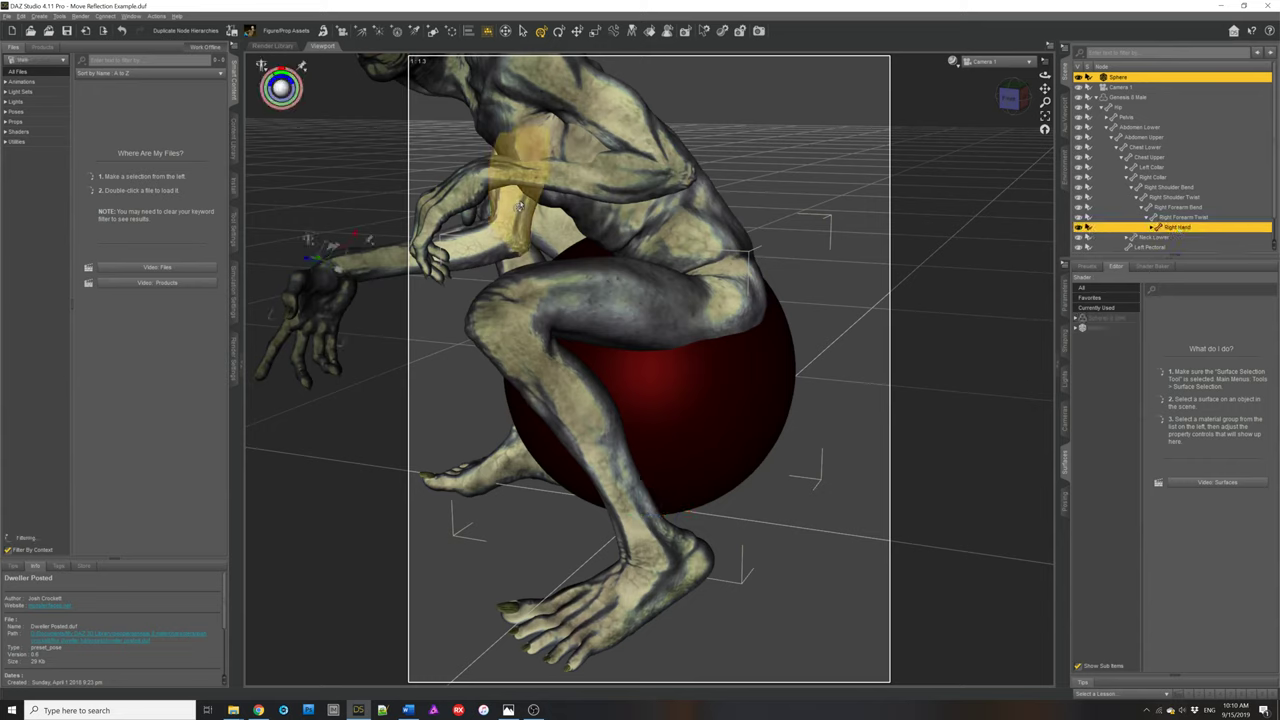
Step: Run the Reflection Designer Move Reflection script on the sphere and hand, and turn on its Iray preview
left_click(236, 135)
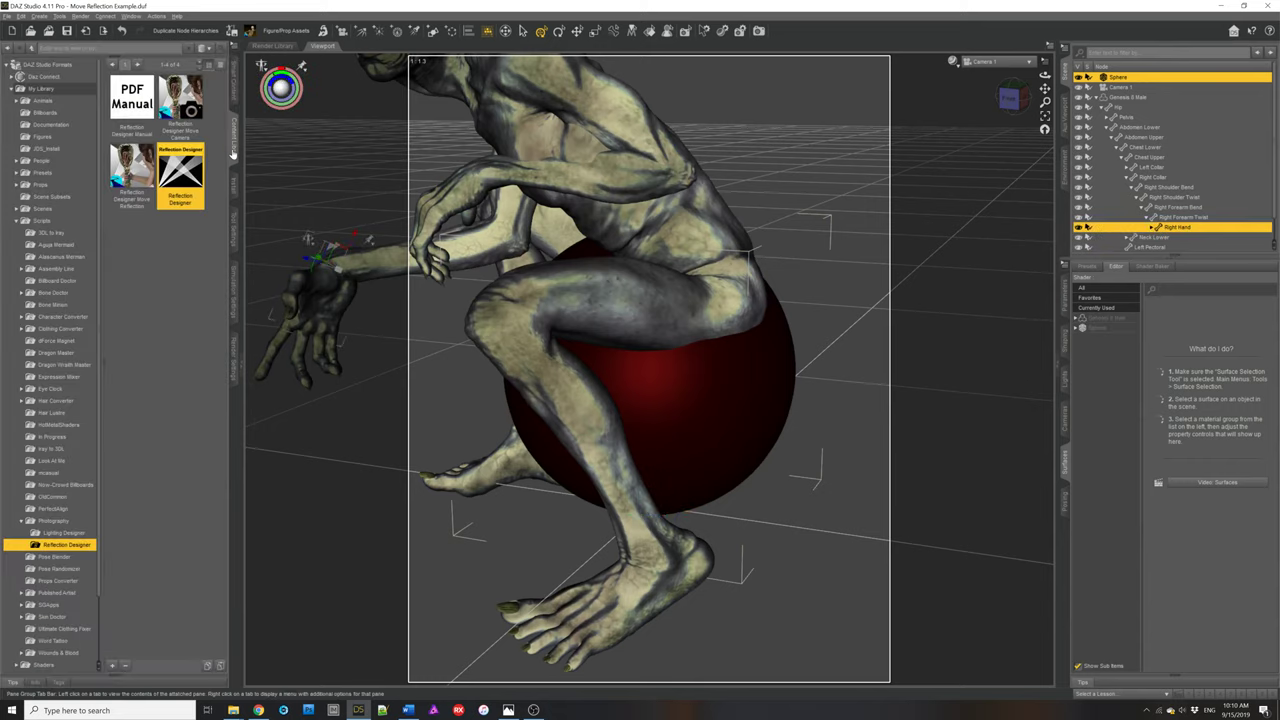
double_click(136, 177)
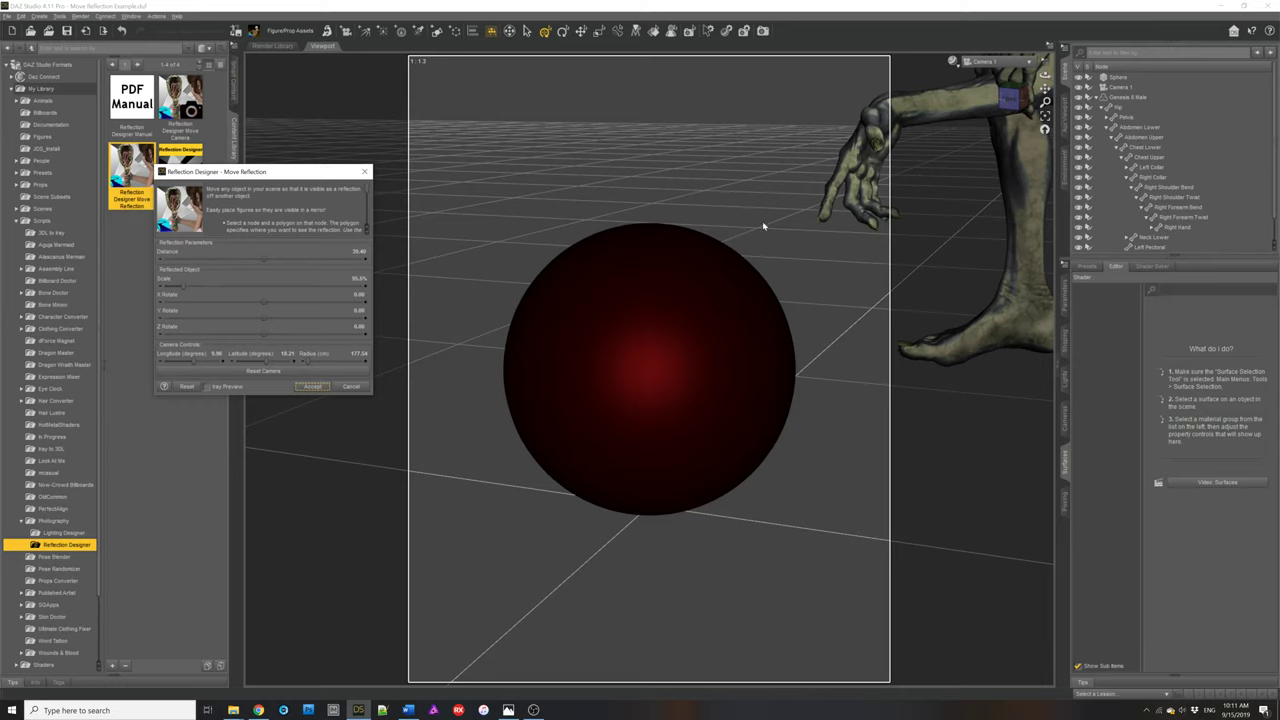
left_click(227, 388)
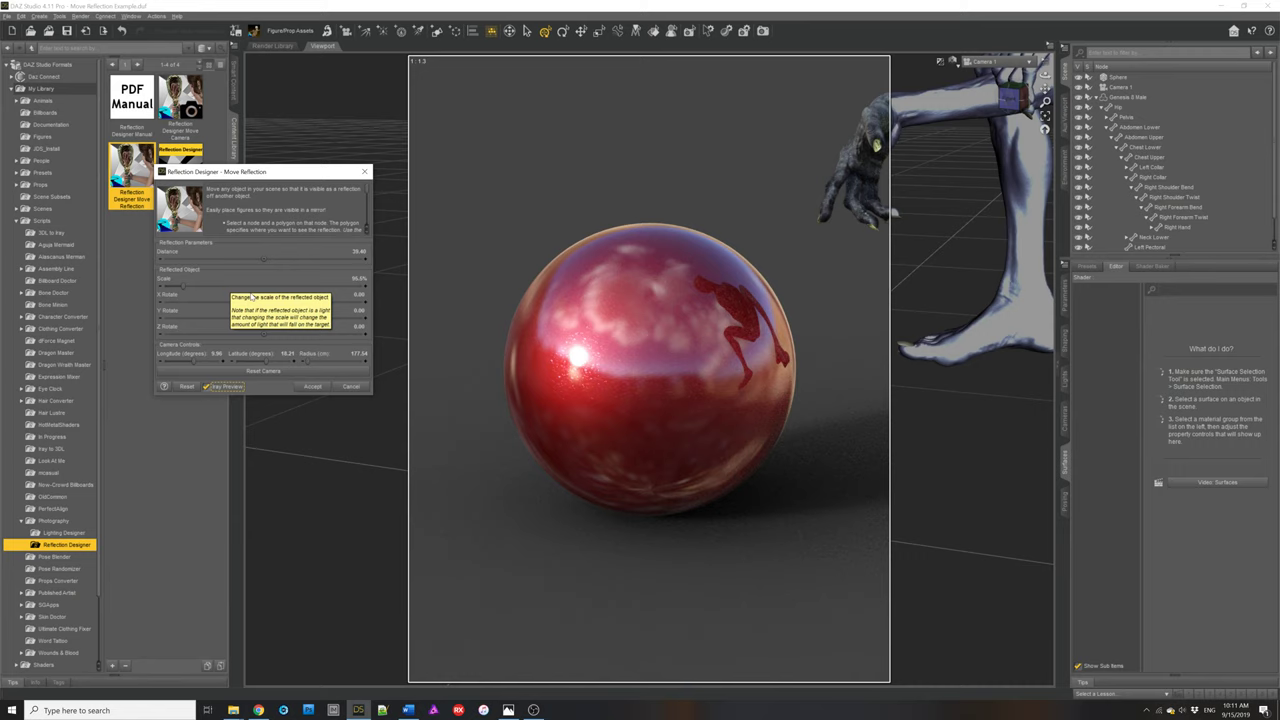
Step: Rotate the reflected figure to about -21 on X and 40 on Y, and set the reflection distance to about 74
left_click_drag(251, 297, 265, 310)
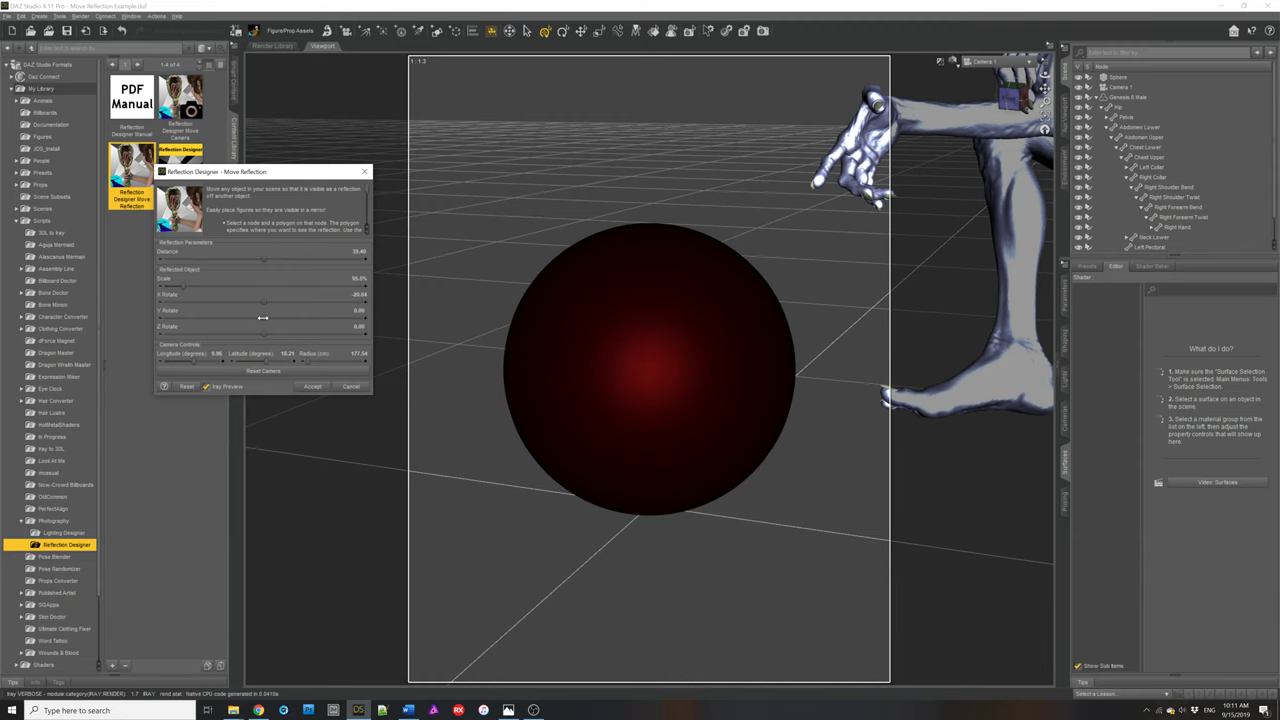
left_click_drag(262, 316, 241, 316)
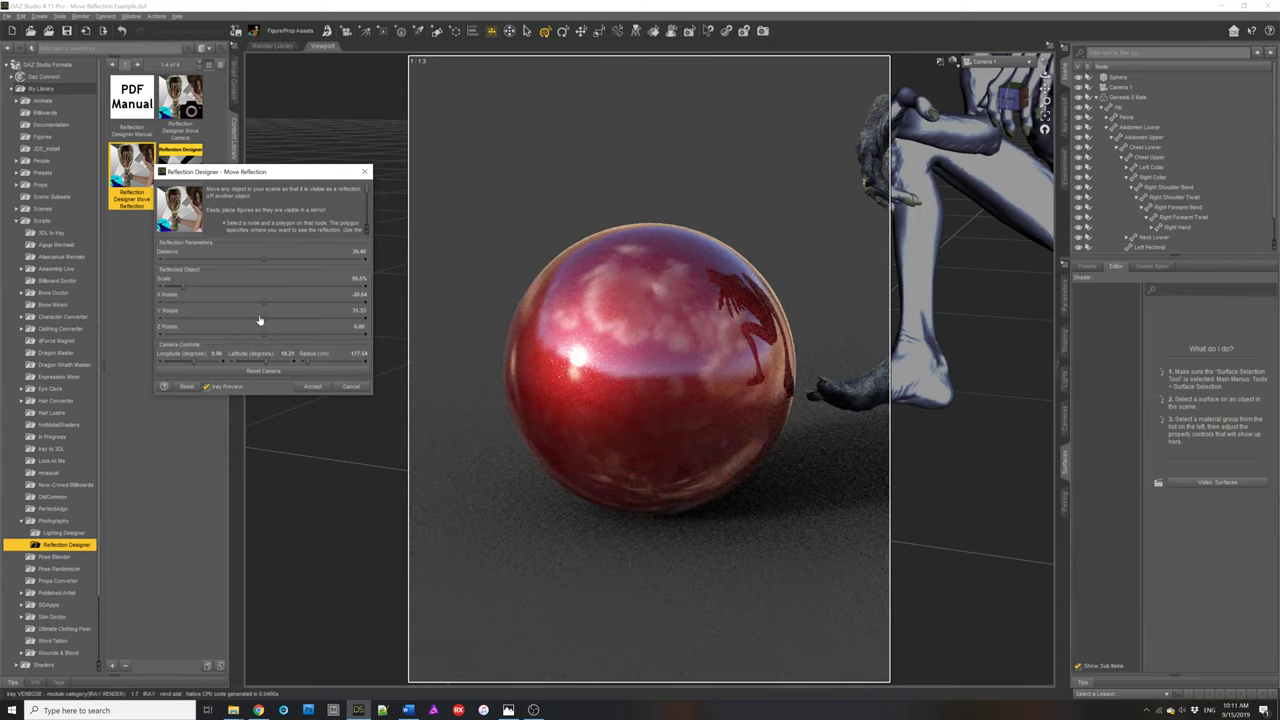
left_click_drag(259, 319, 263, 316)
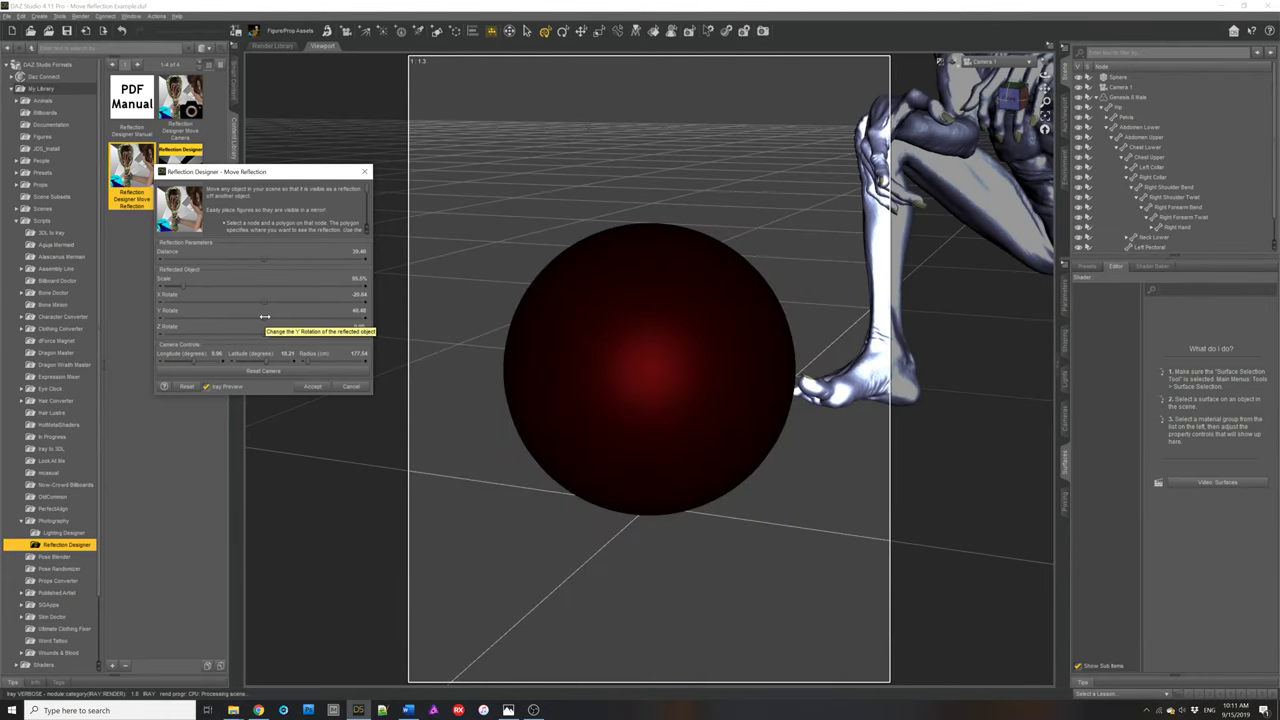
left_click(236, 388)
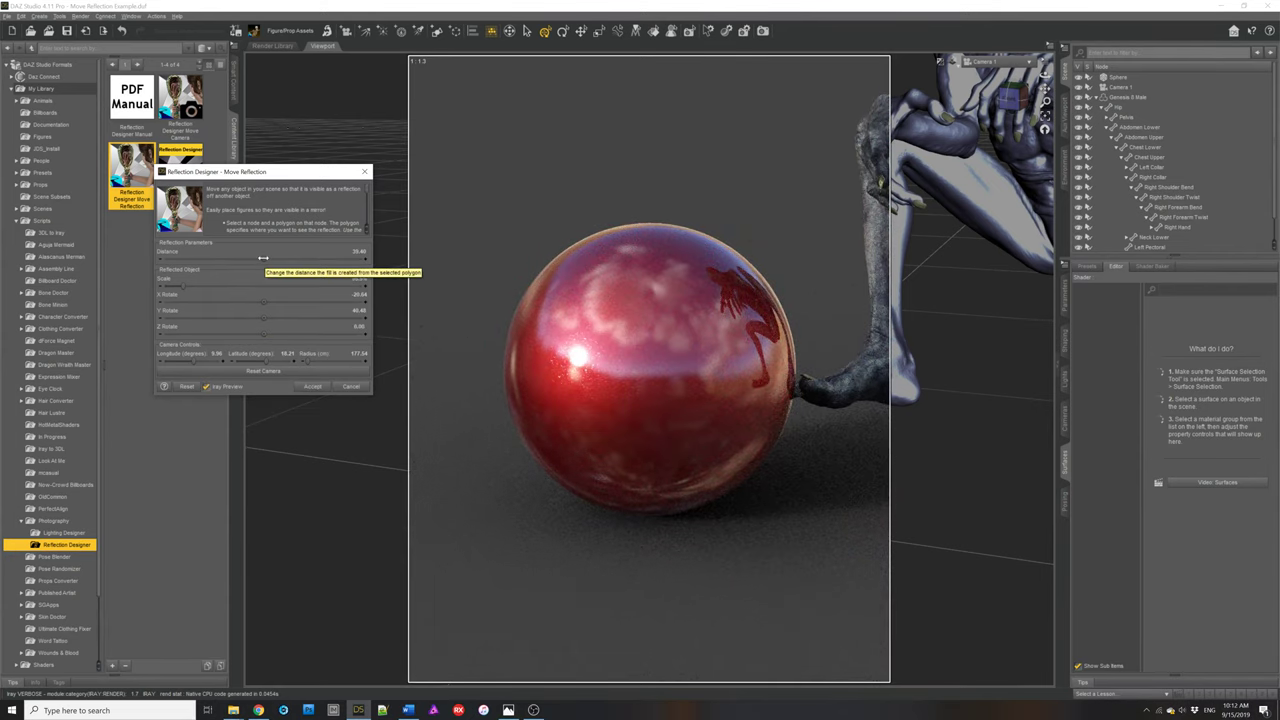
left_click_drag(263, 258, 306, 258)
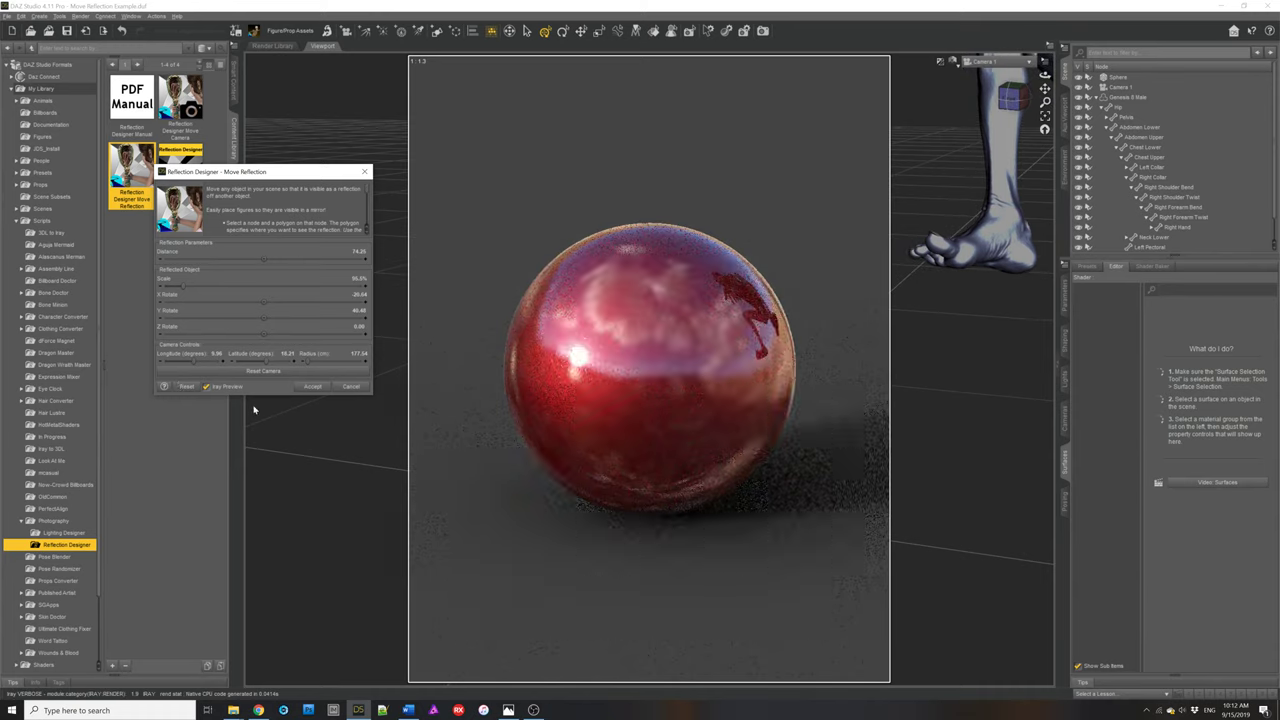
Step: Turn off the Iray preview, reduce the Y rotation to about 24, and swing the script's camera back to show the whole figure
left_click(206, 387)
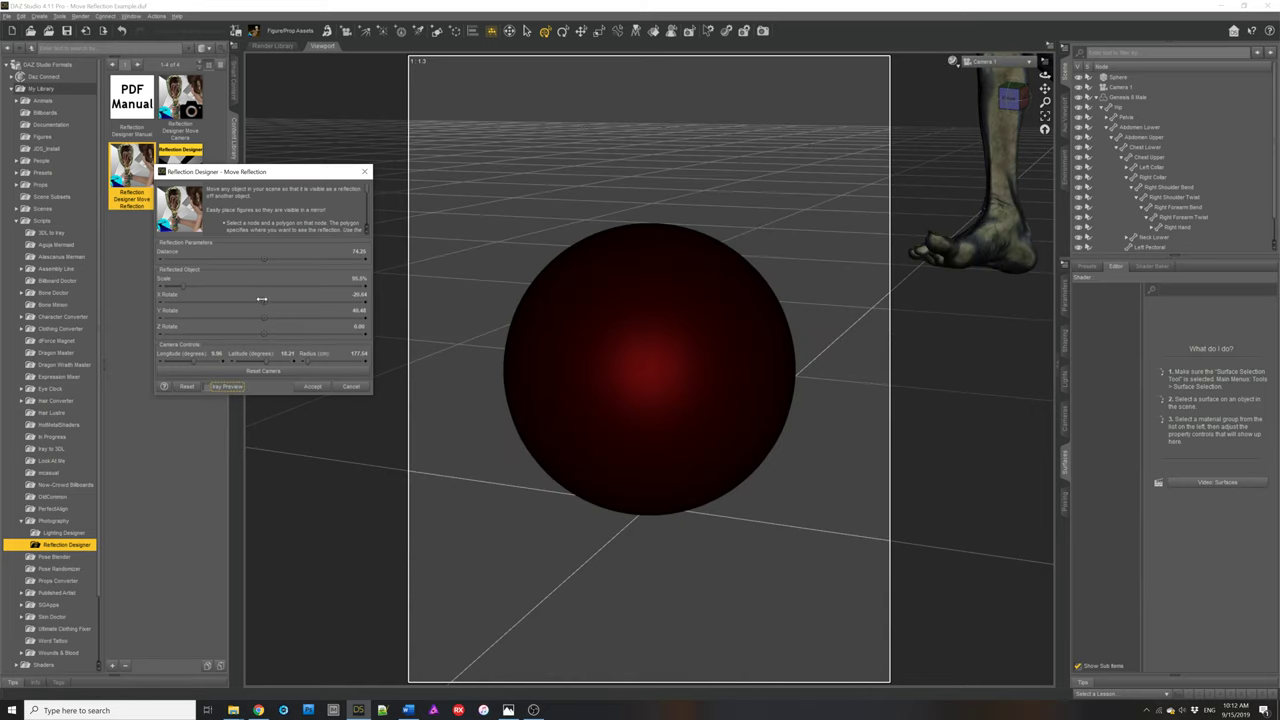
mouse_move(263, 314)
left_mouse_down()
mouse_move(236, 314)
mouse_move(253, 314)
left_mouse_up()
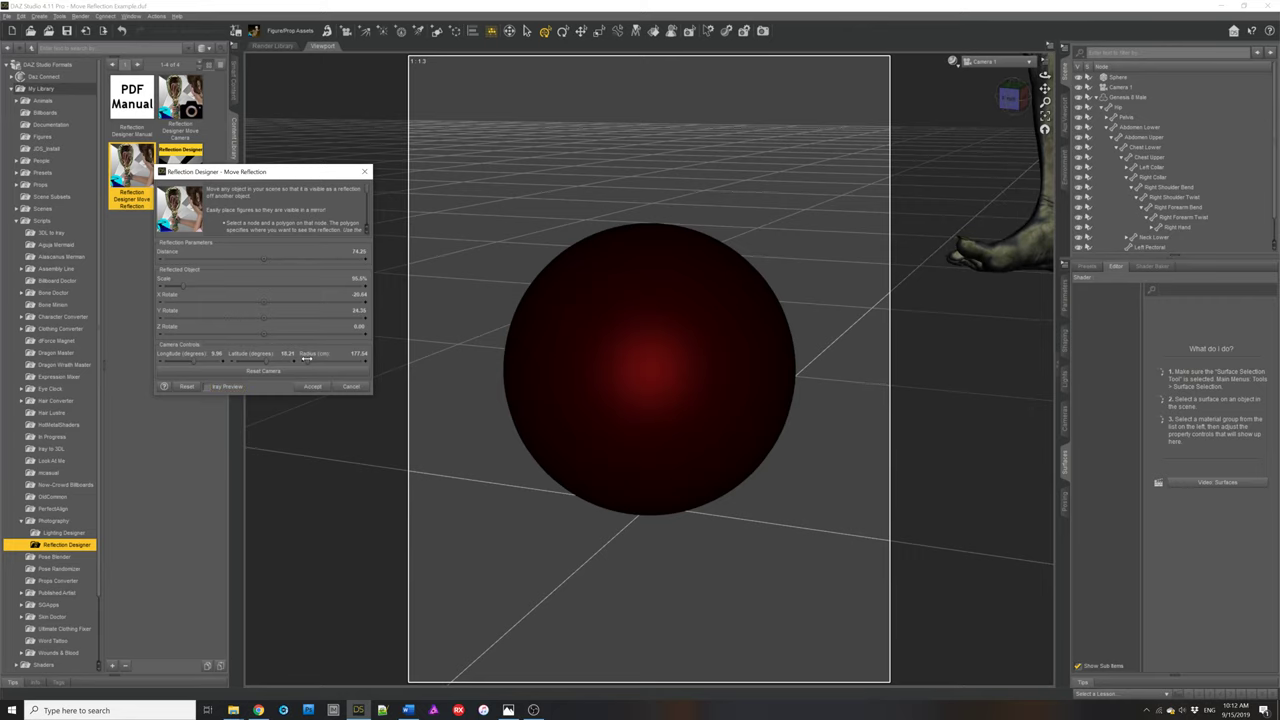
left_click_drag(306, 358, 255, 364)
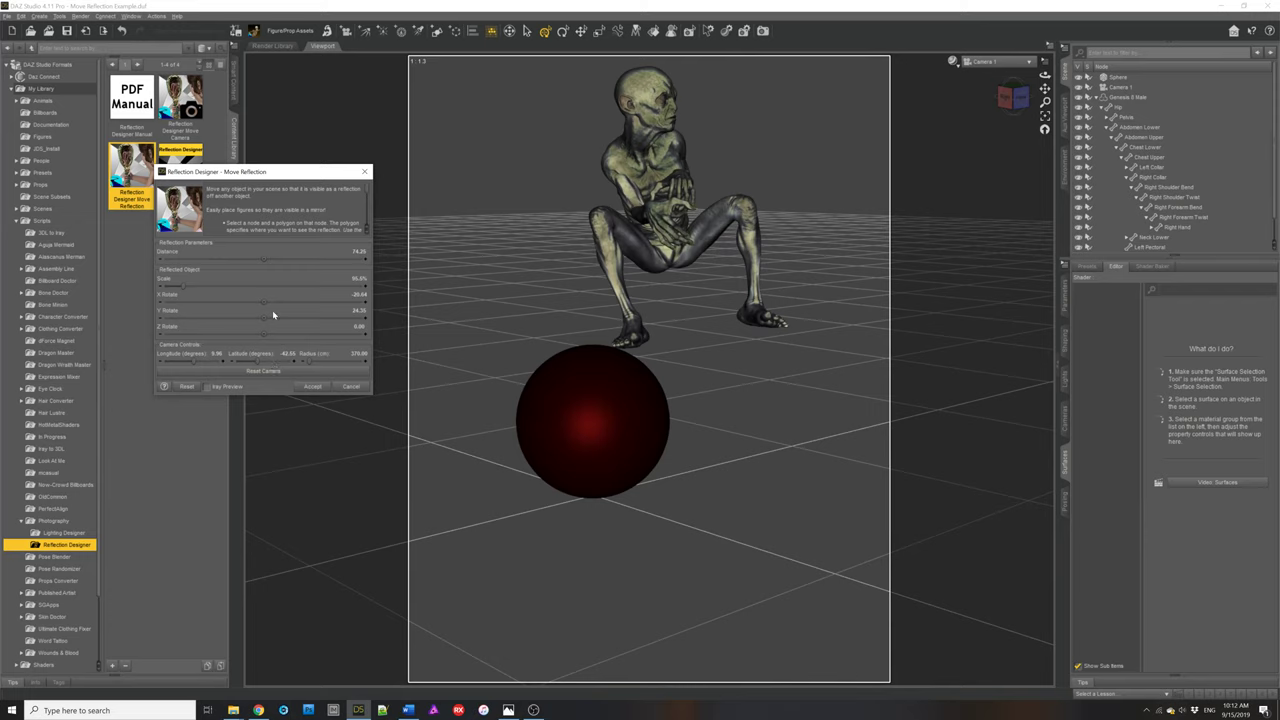
Step: Set the reflected figure's rotation to about 17 on X, 0 on Y and 4 on Z, and preview it in Iray from the reset camera
left_click_drag(270, 319, 300, 366)
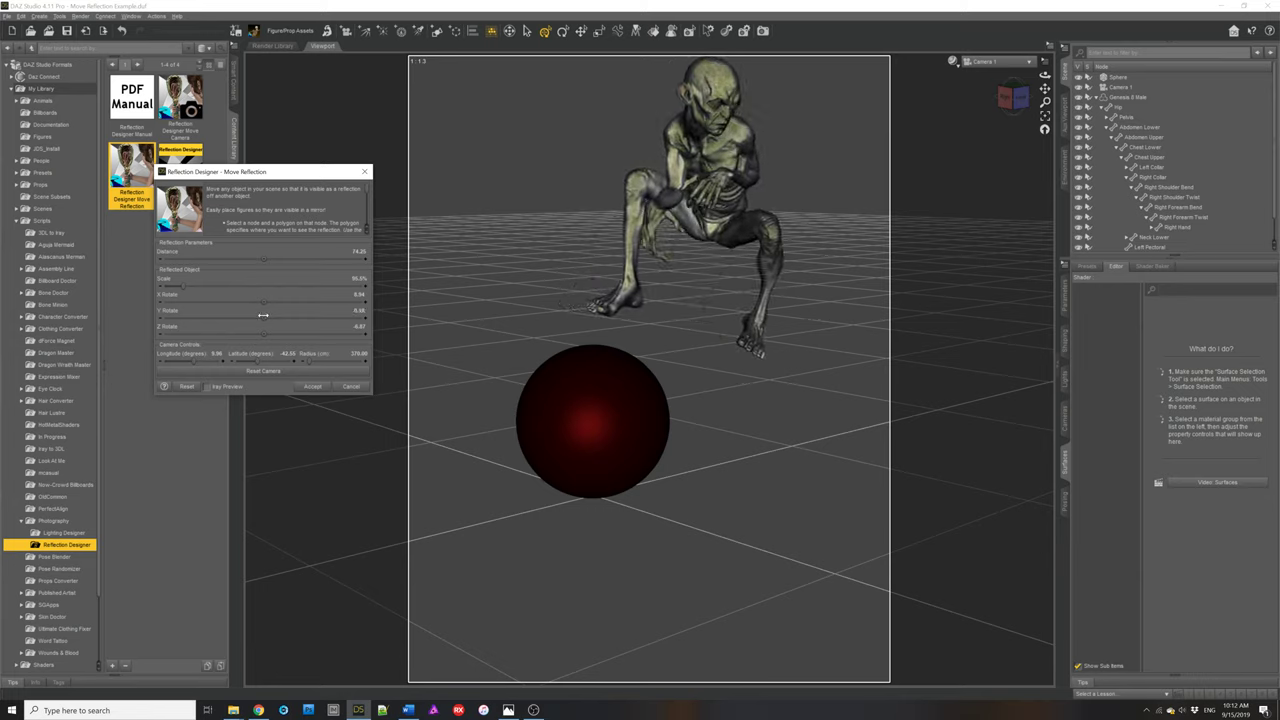
left_click_drag(263, 301, 269, 331)
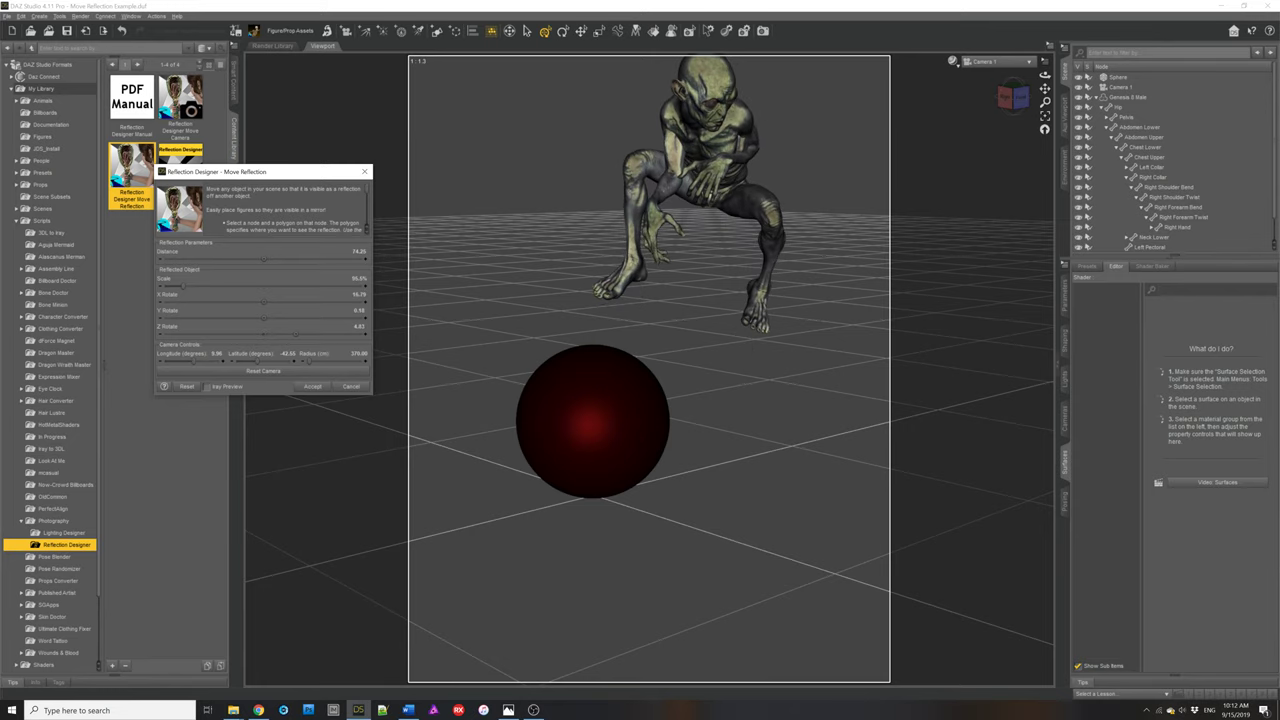
left_click(281, 379)
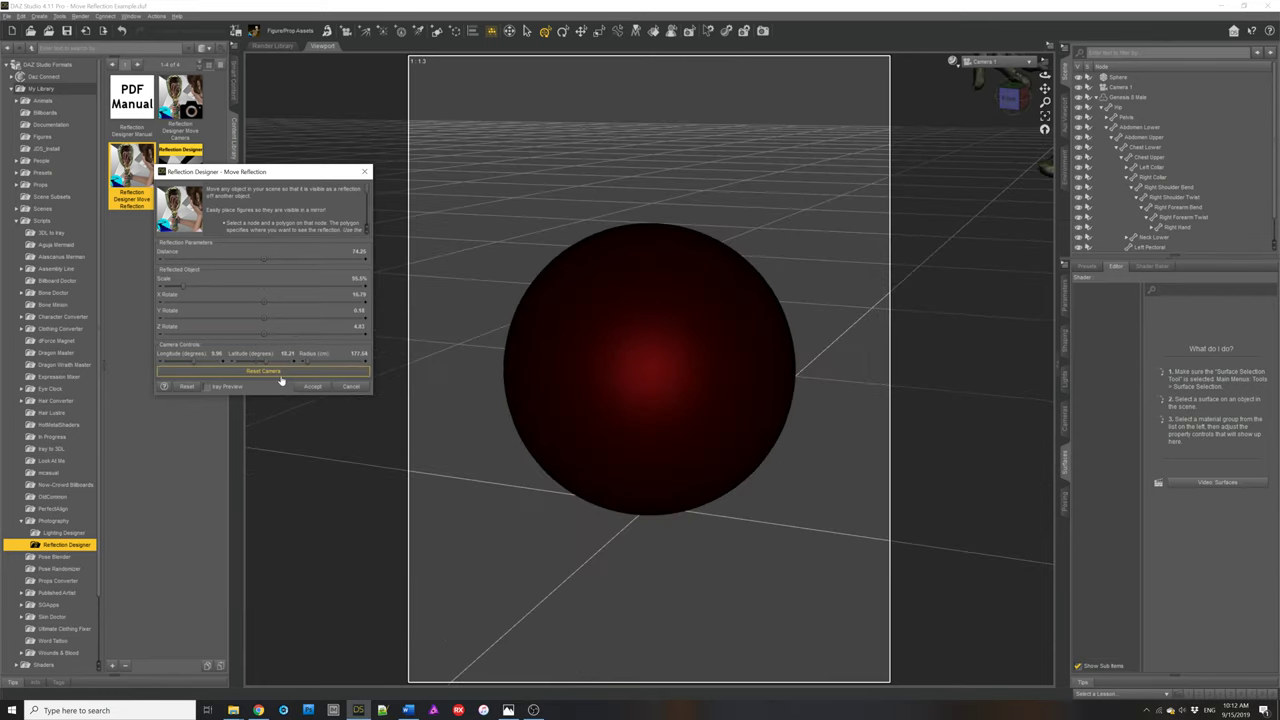
left_click(221, 388)
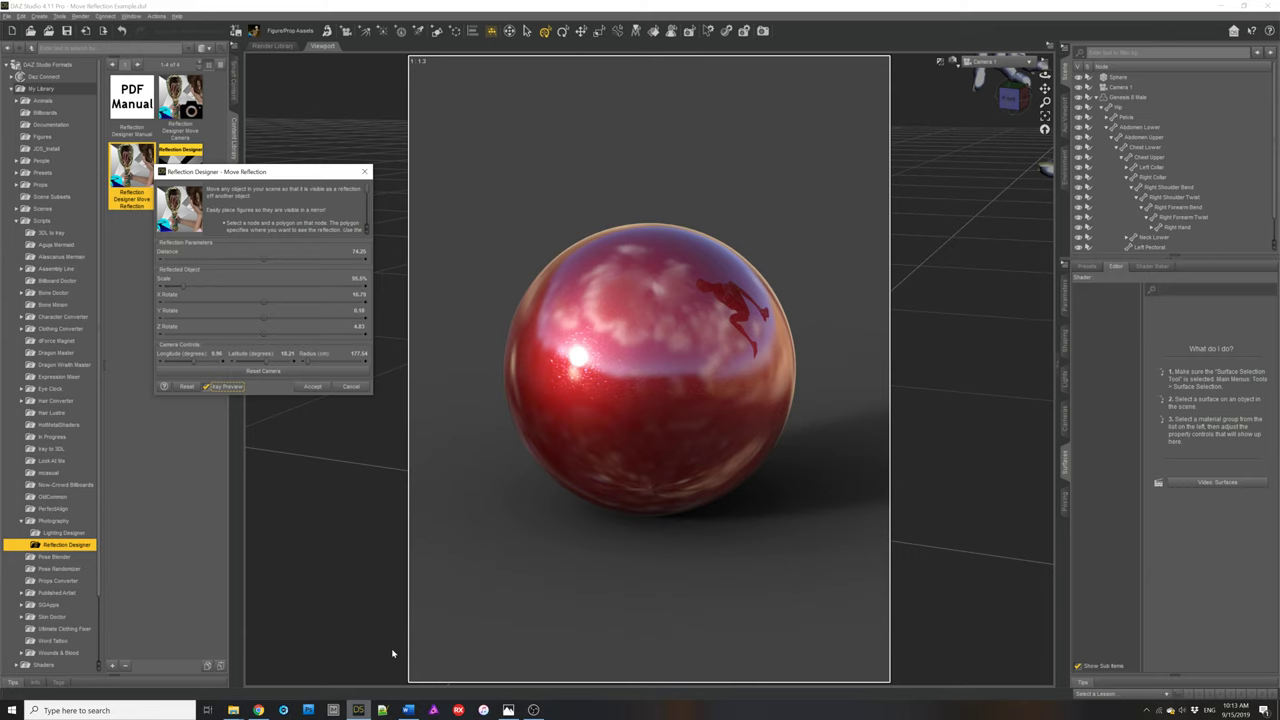
Step: Try enlarging the reflected figure's scale and accepting the reflection move, and undo the script's changes
left_click(357, 284)
left_click(311, 387)
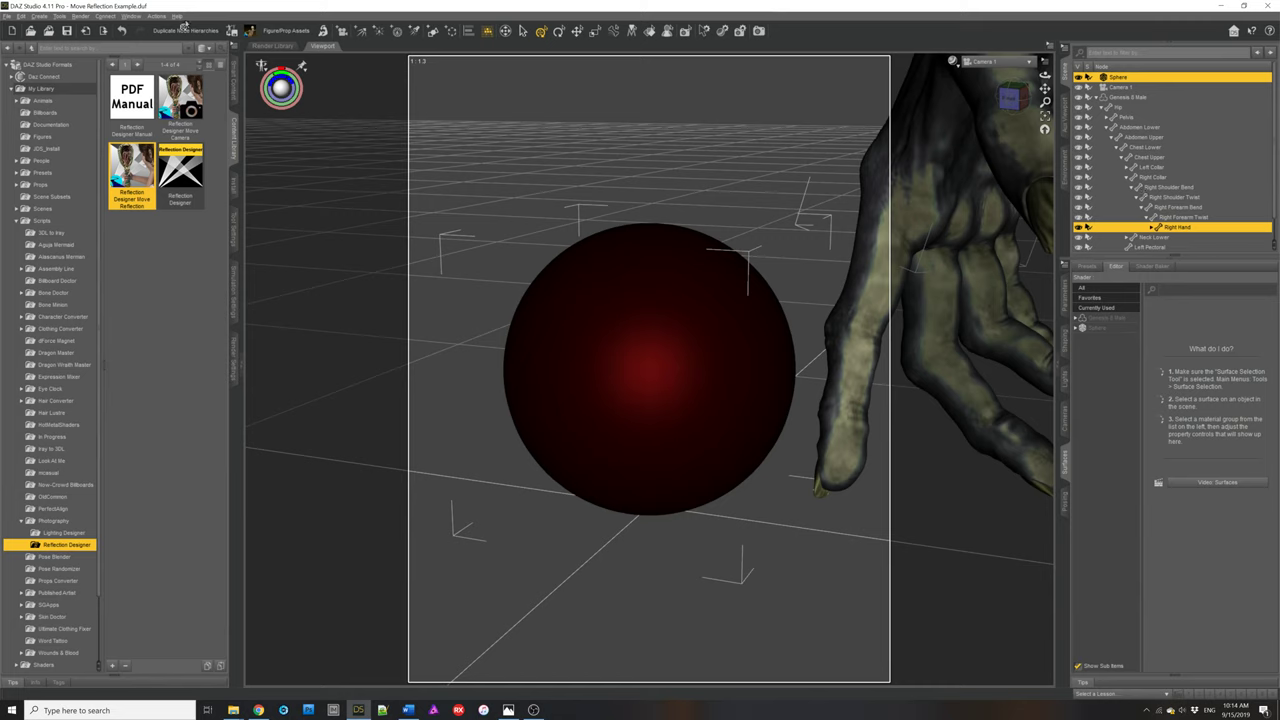
key("ctrl+z")
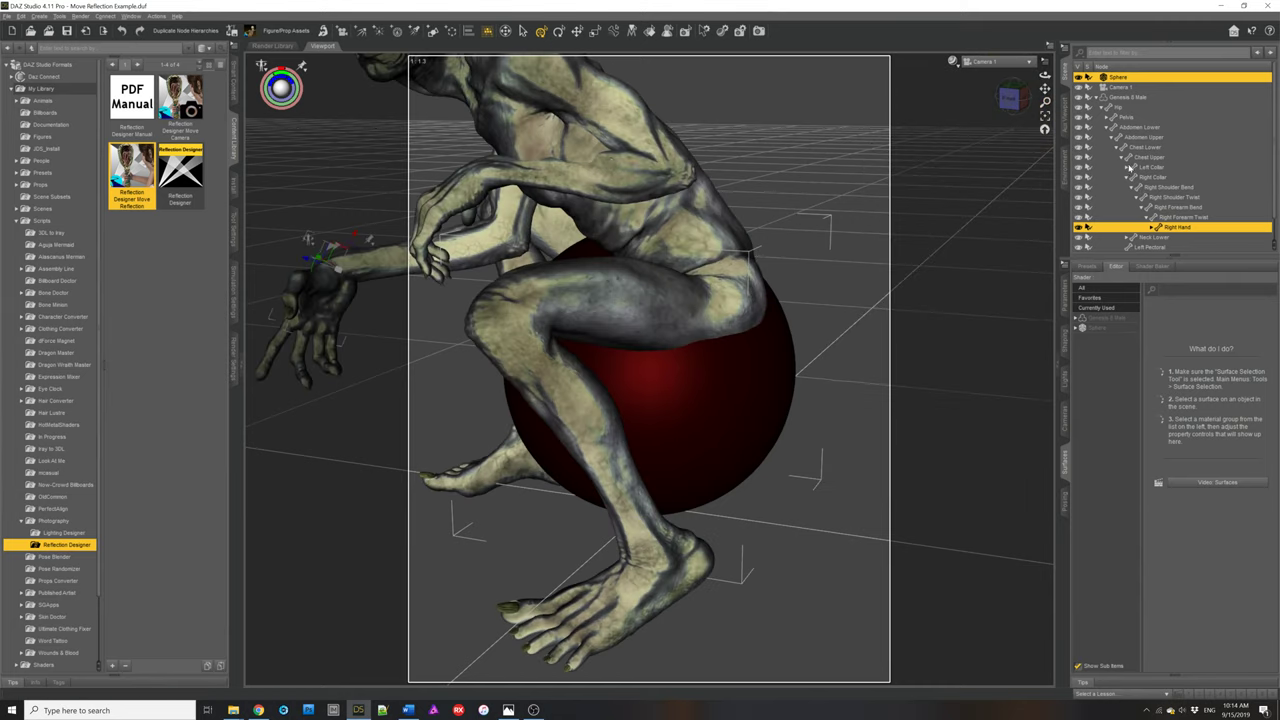
Step: Place the Genesis 8 Male figure beside the sphere in Perspective View, with X Translate about 93.5 and Y Rotate about -38
left_click(1126, 100)
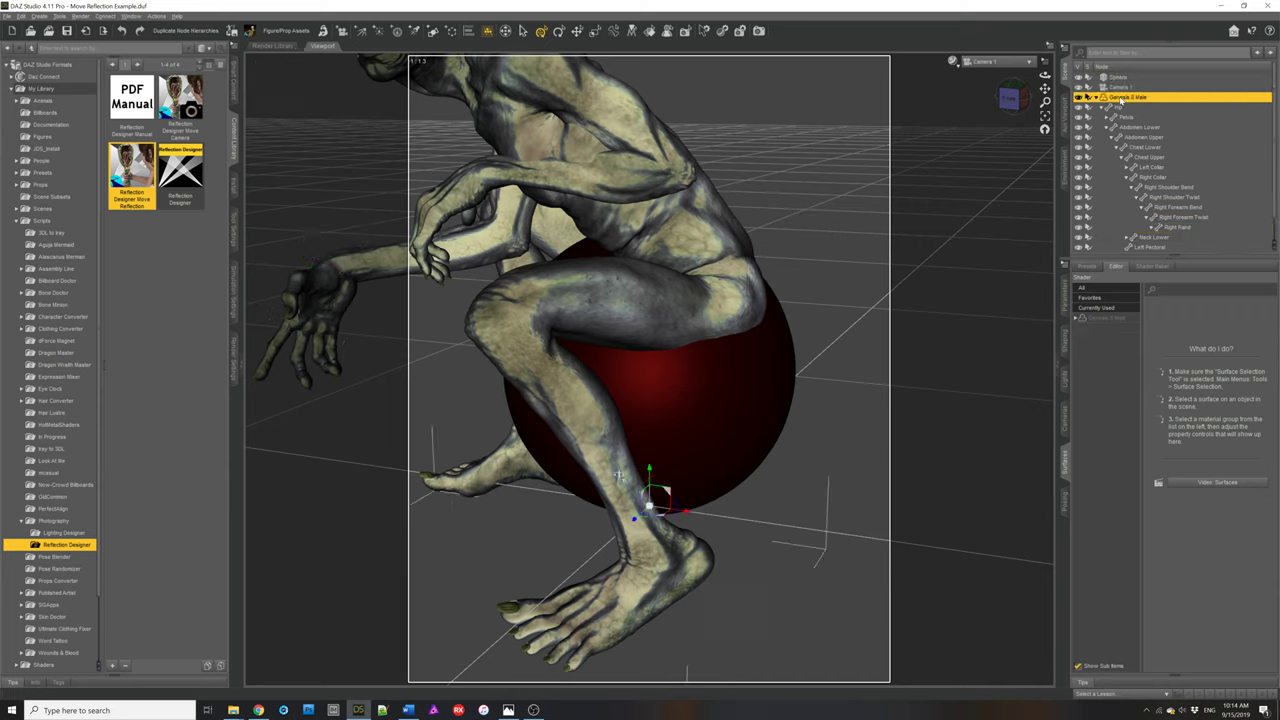
left_click(1065, 302)
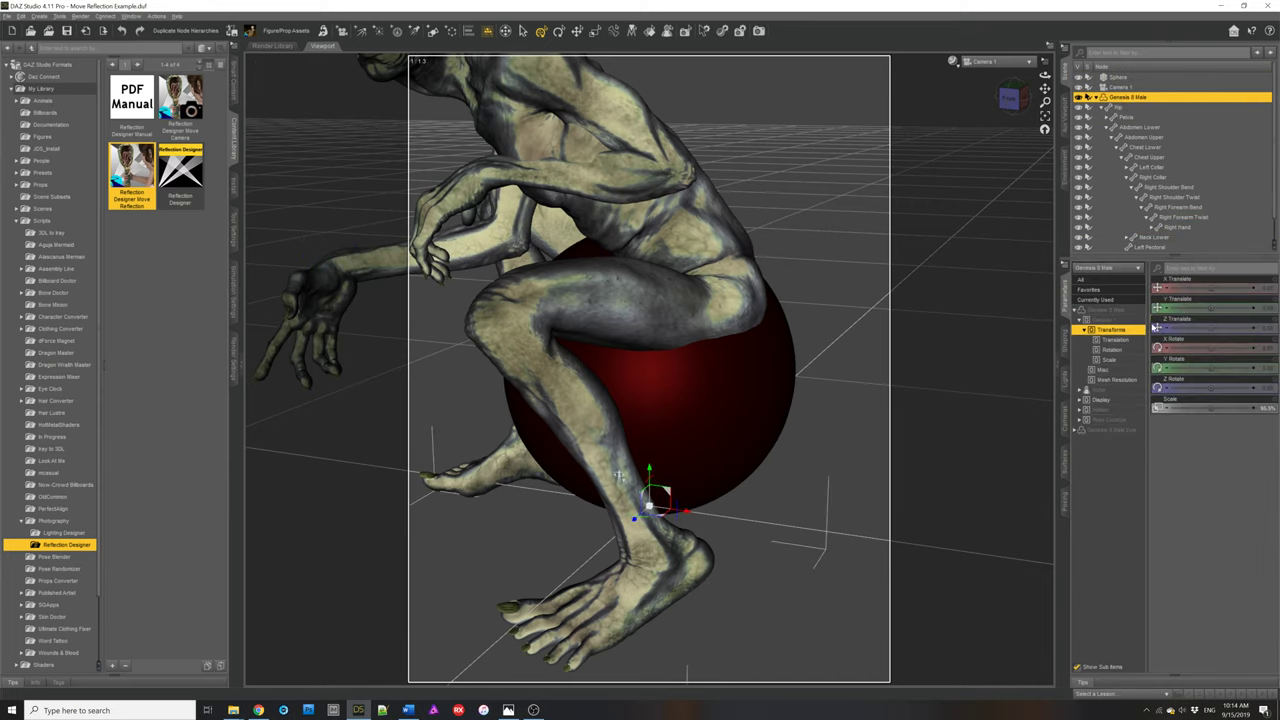
left_click_drag(1210, 289, 1240, 289)
left_click_drag(733, 492, 1025, 535)
key("ctrl+shift+p")
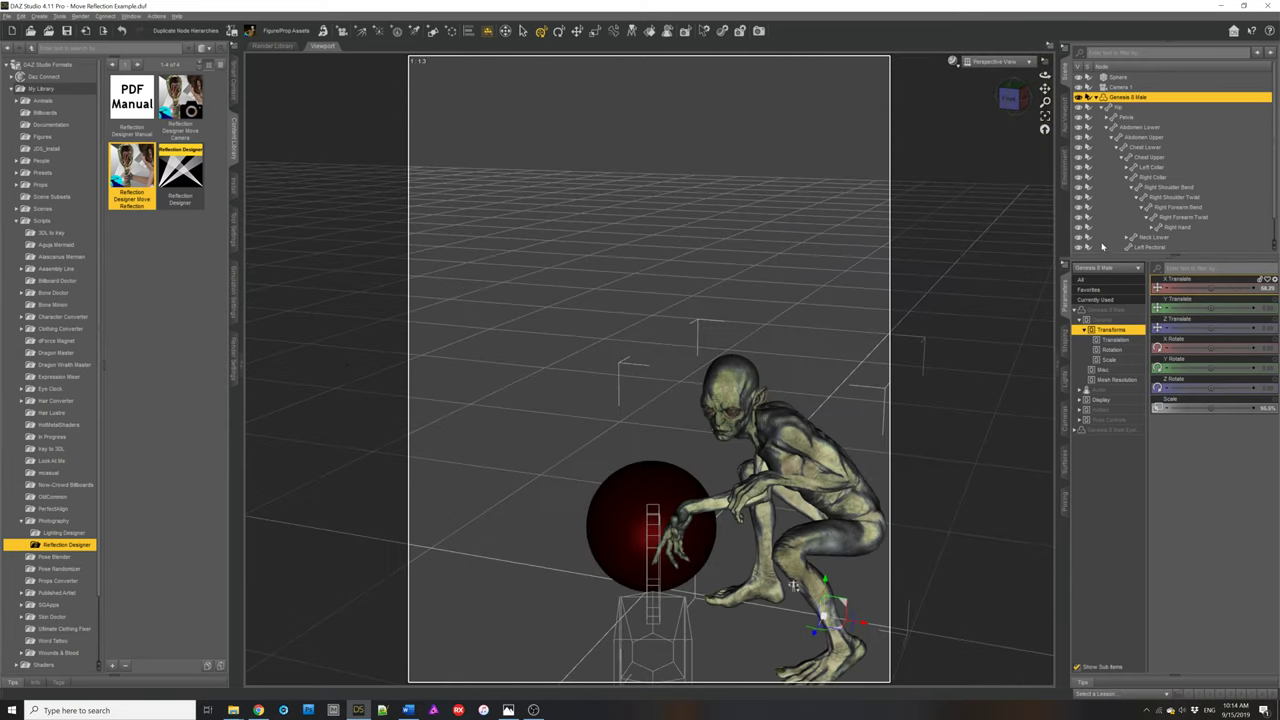
left_click(1045, 122)
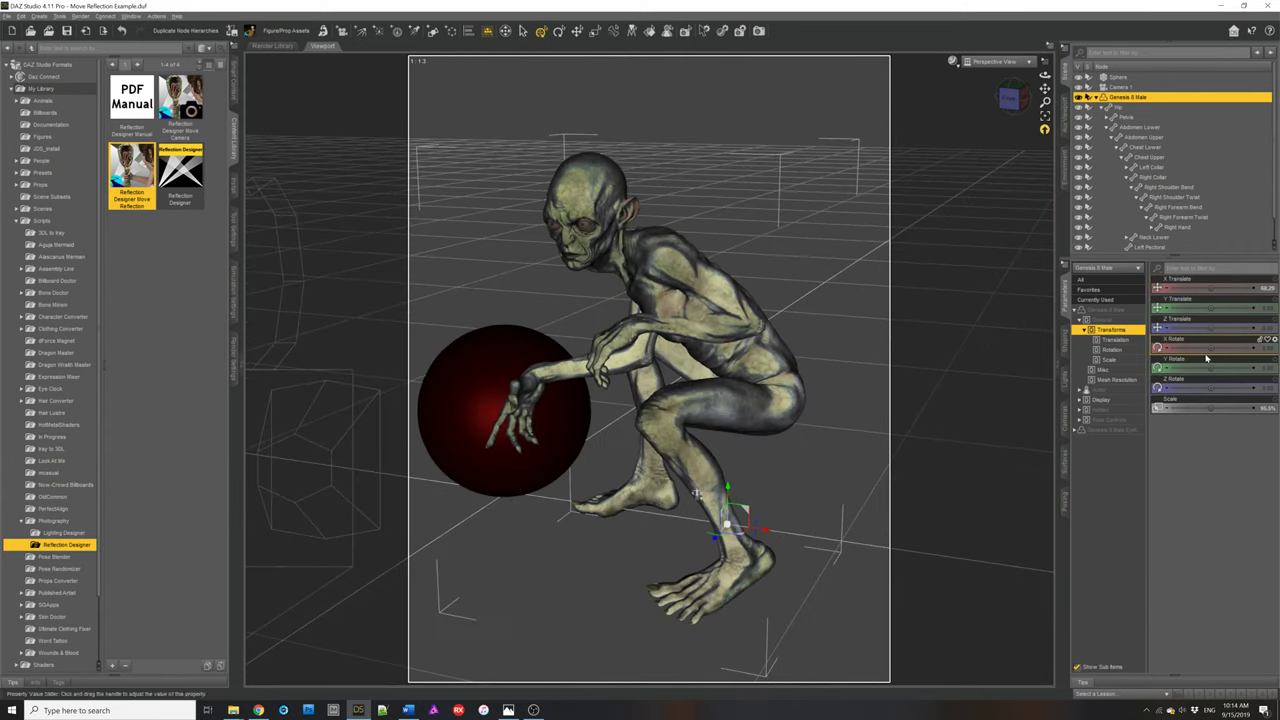
left_click_drag(1208, 360, 1162, 360)
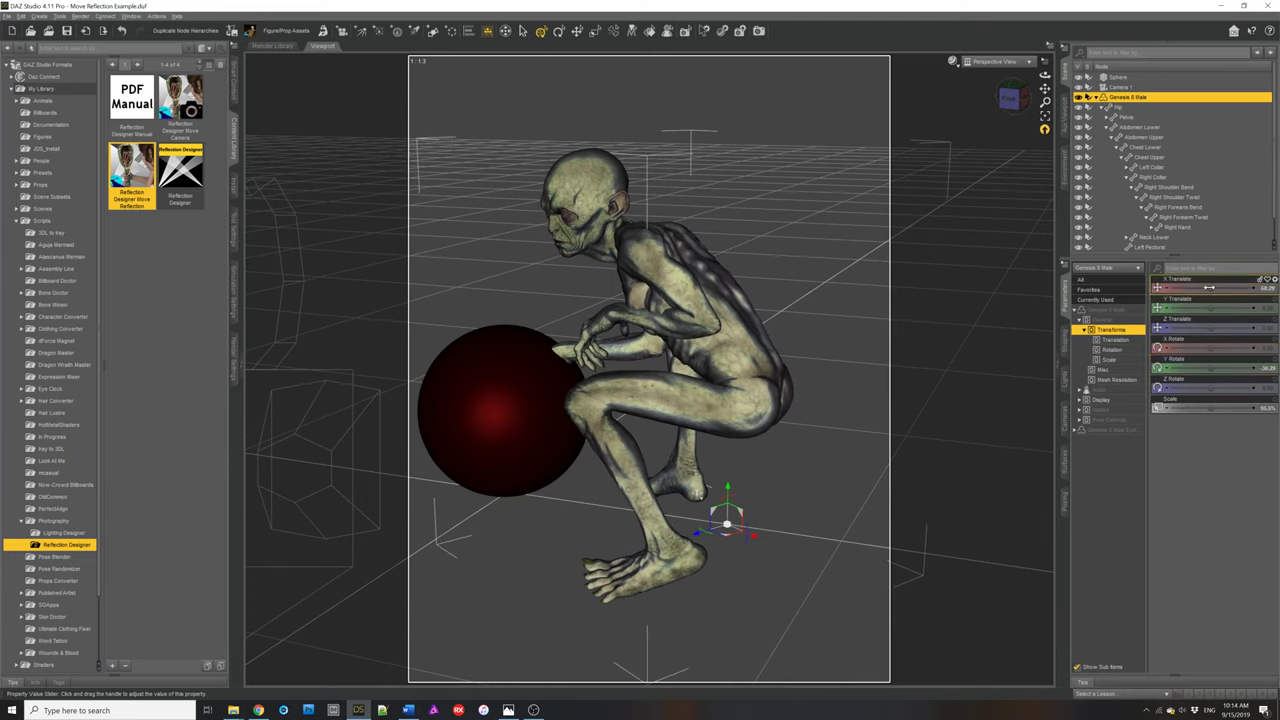
left_click_drag(1208, 288, 1238, 288)
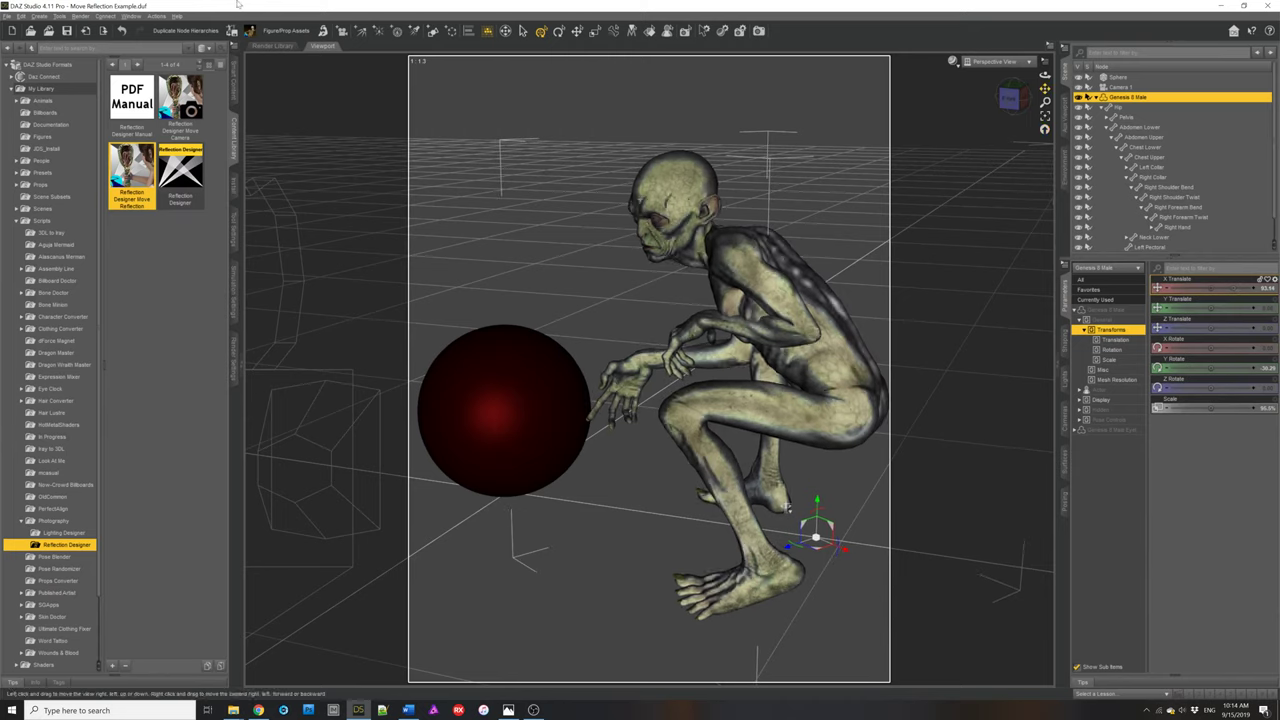
Step: Apply the Look at That II script from Look At Me so the figure's head and eyes turn toward the sphere
left_click(50, 460)
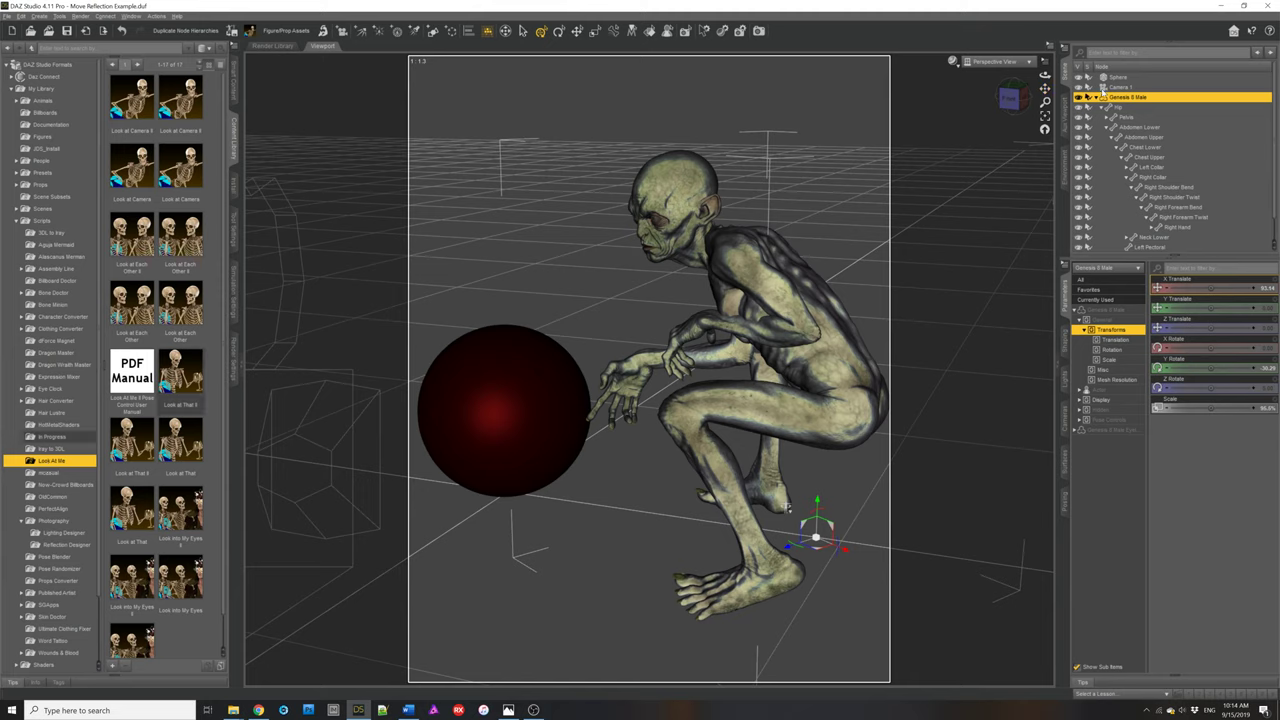
left_click(1106, 77, "ctrl")
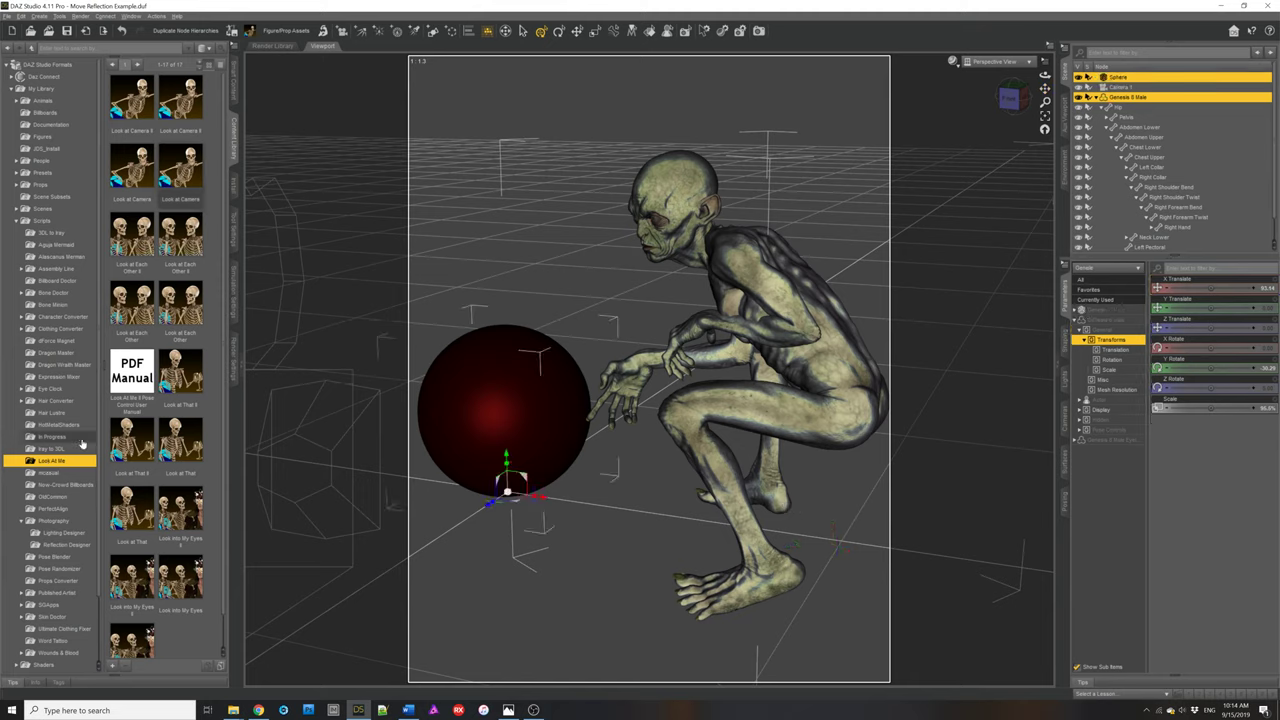
double_click(130, 442)
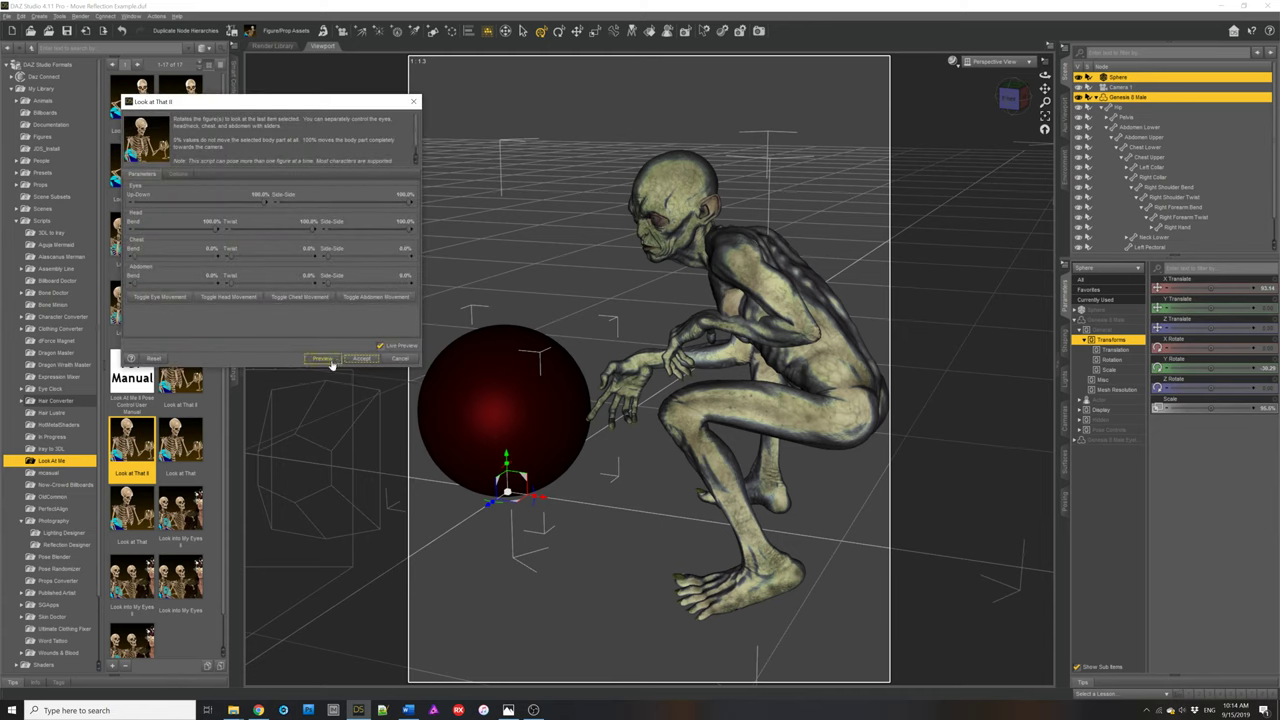
left_click(322, 359)
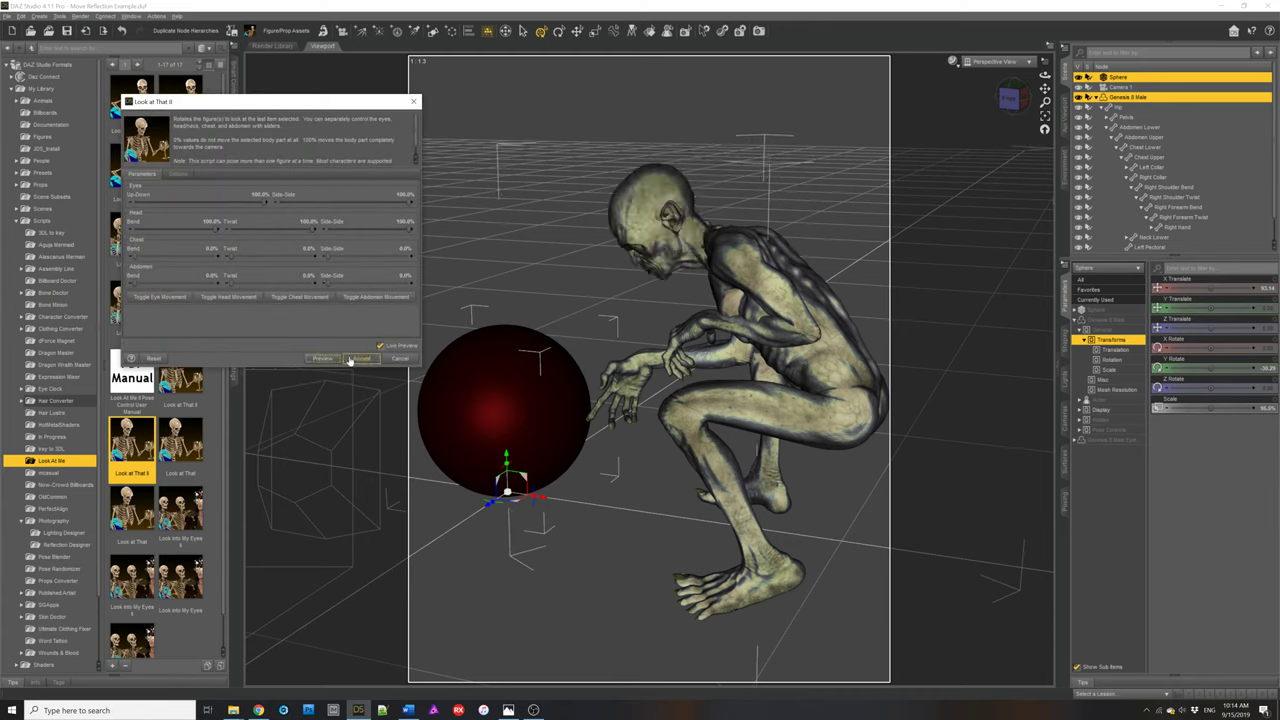
left_click(358, 359)
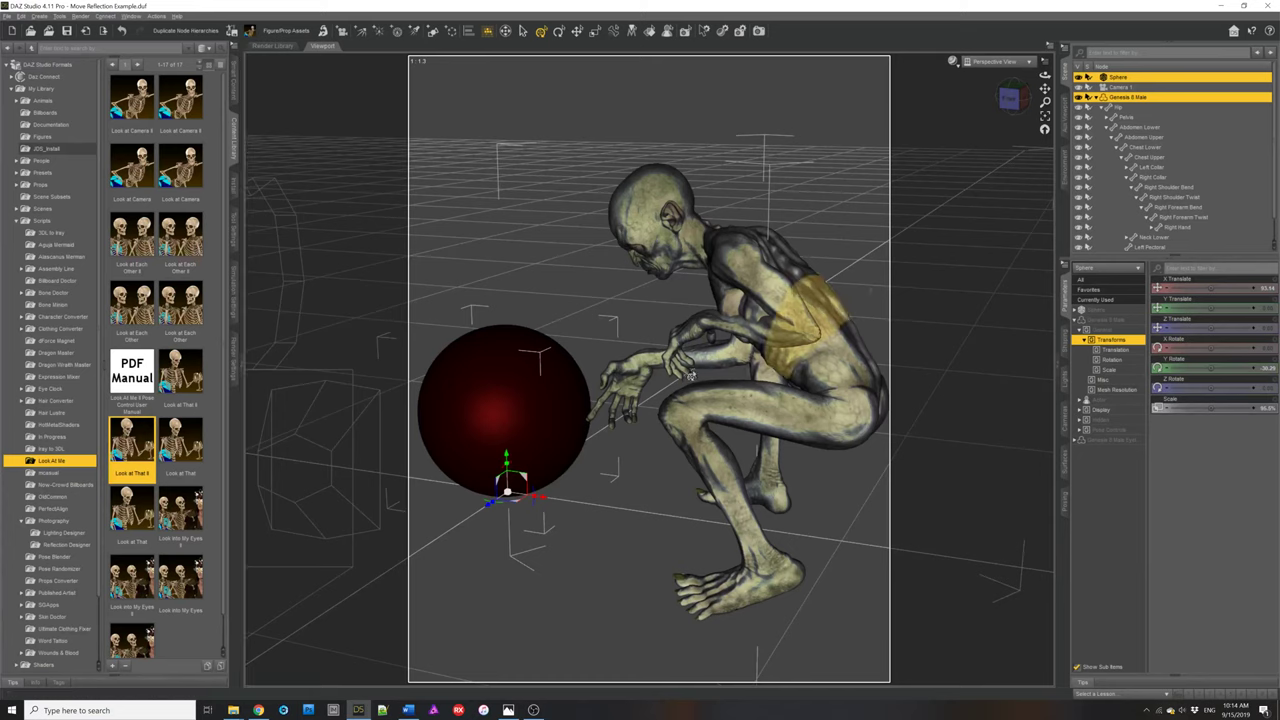
Step: Return the viewport to Camera 1 and select only the sphere
left_click(995, 68)
left_click(988, 146)
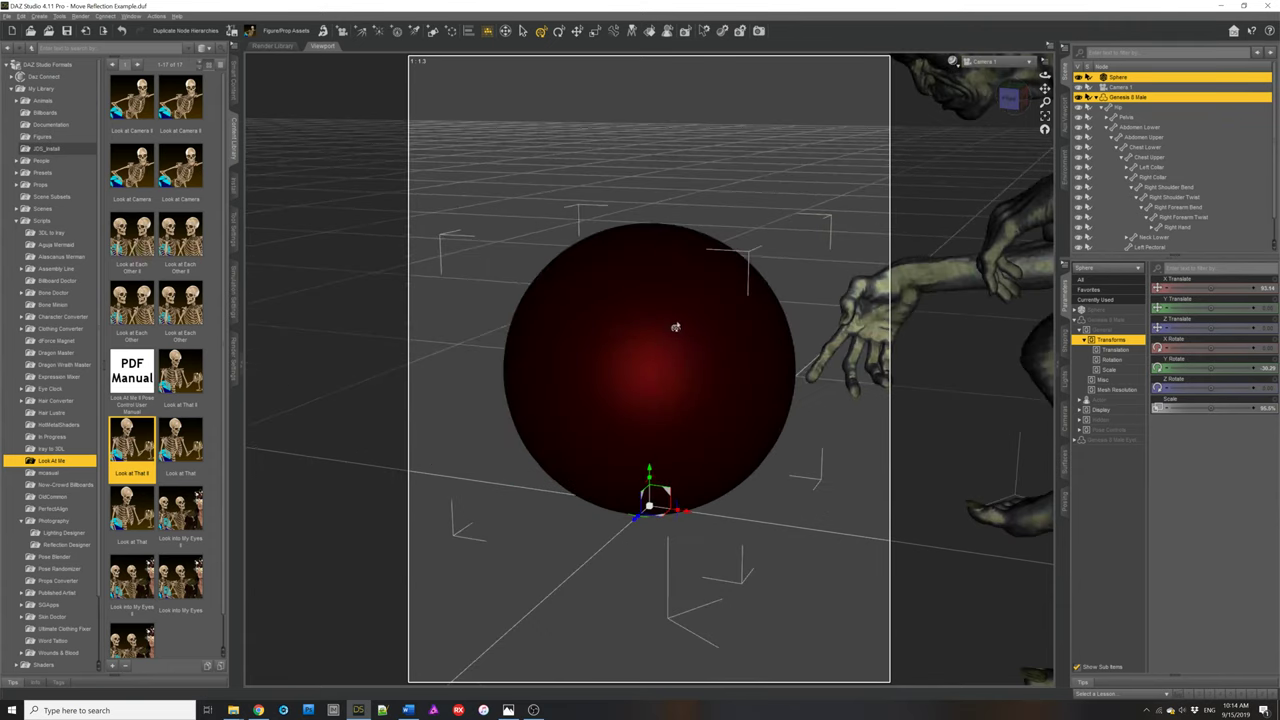
left_click(1128, 80)
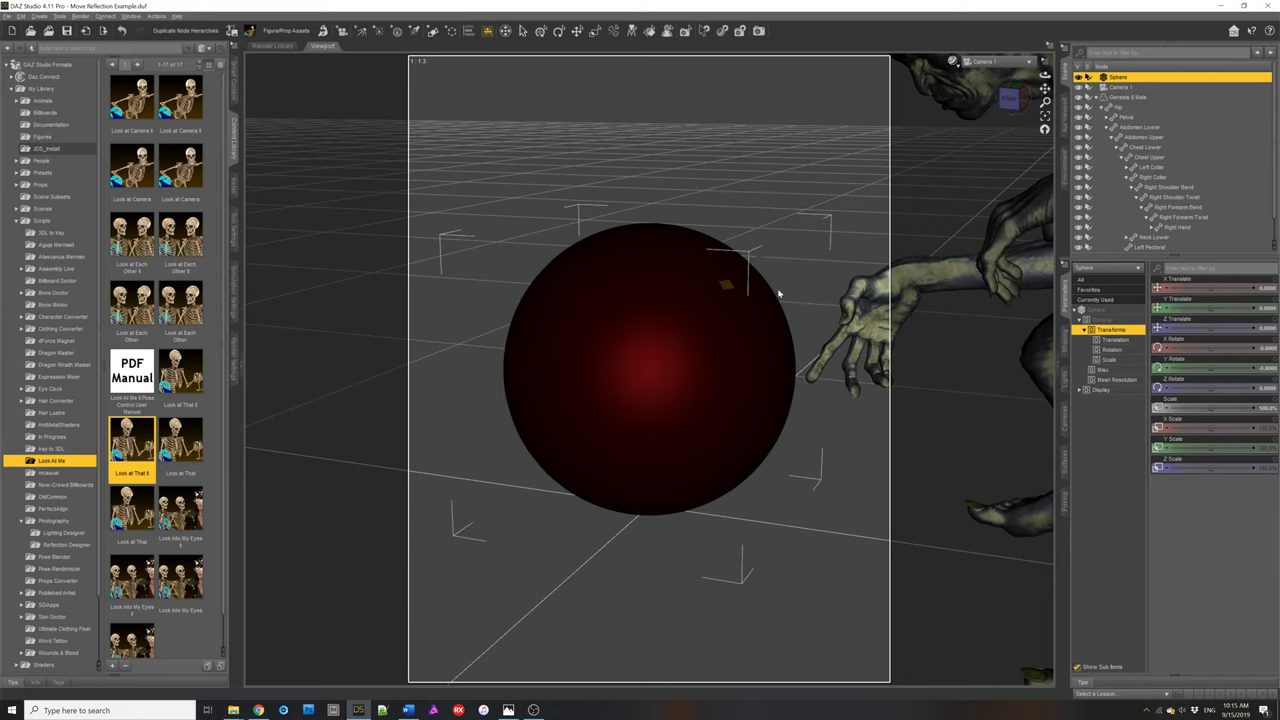
Step: Add the figure's Right Hand to the sphere selection and run the Reflection Designer Move Camera script
left_click(1185, 229, "ctrl")
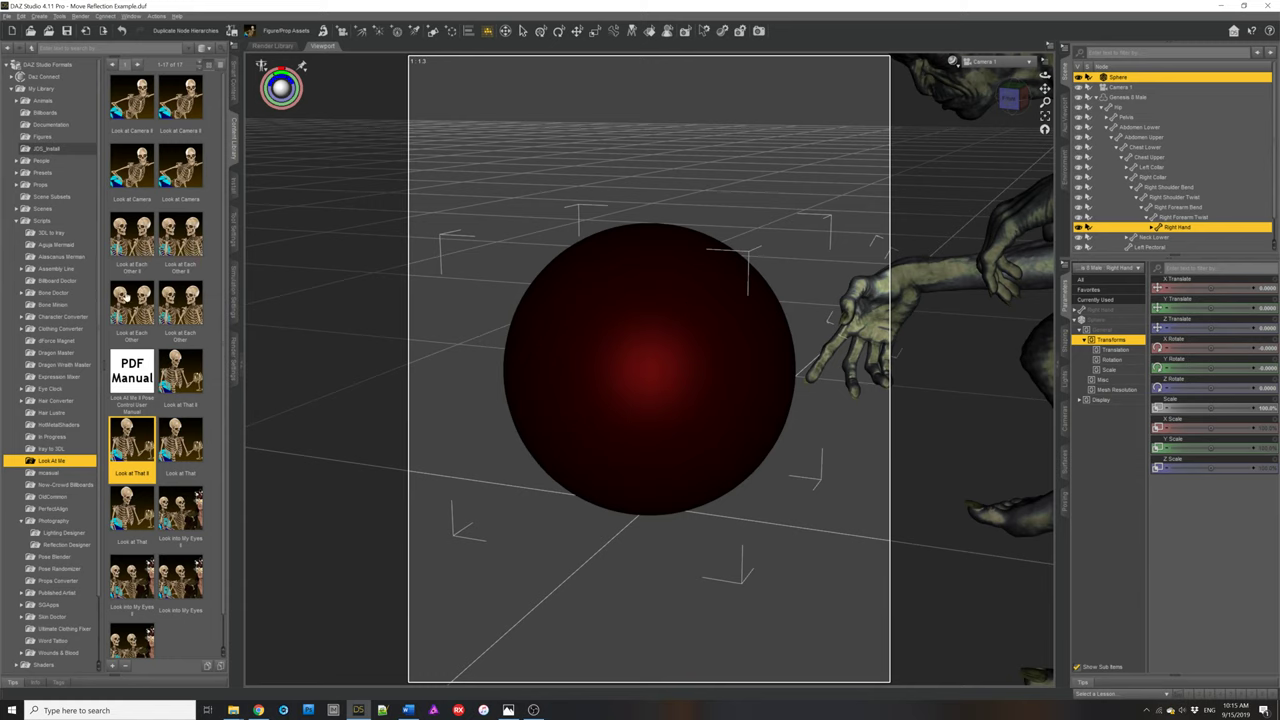
left_click(50, 545)
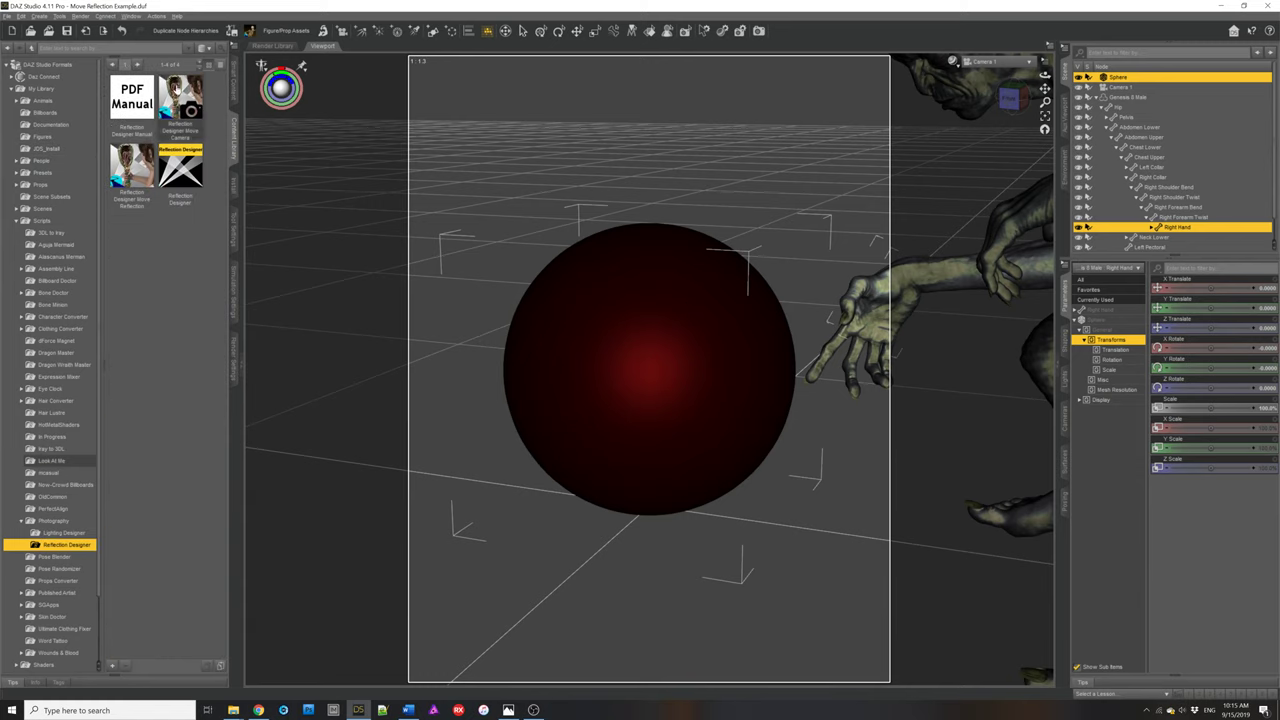
double_click(179, 95)
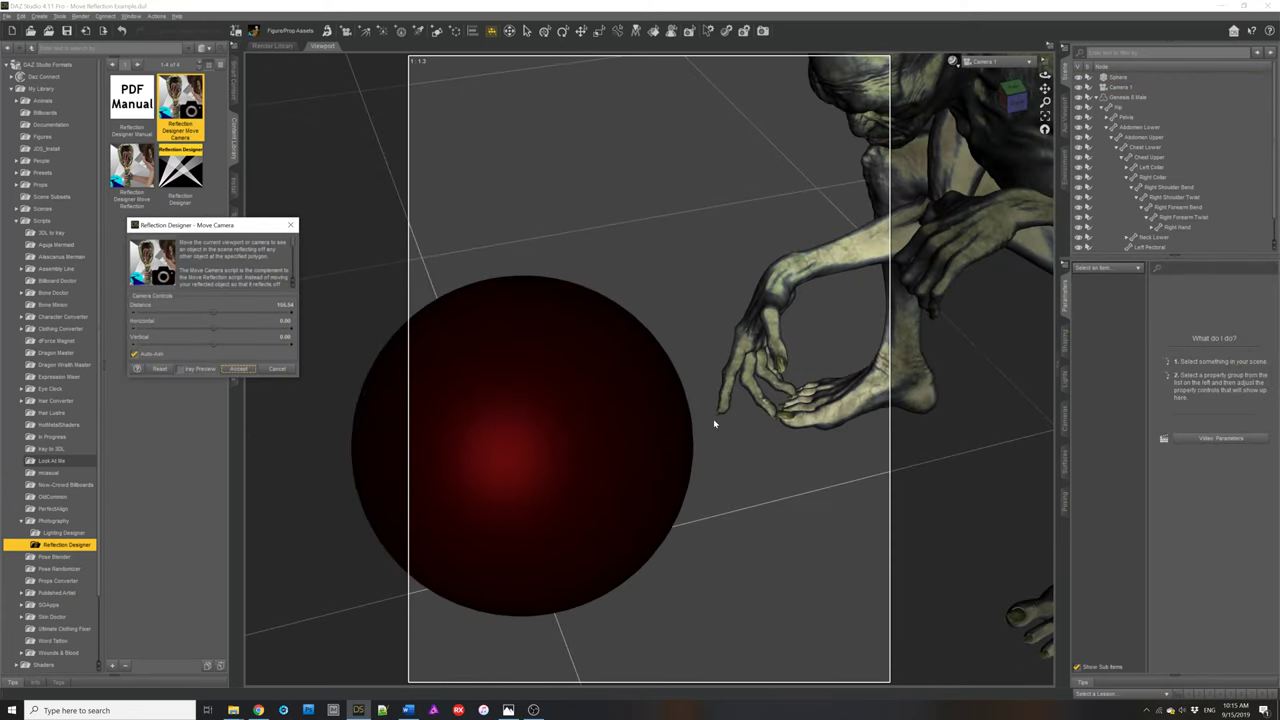
Step: Check the figure's reflection on the sphere in the script's Iray preview, and turn the preview off again
left_click(197, 369)
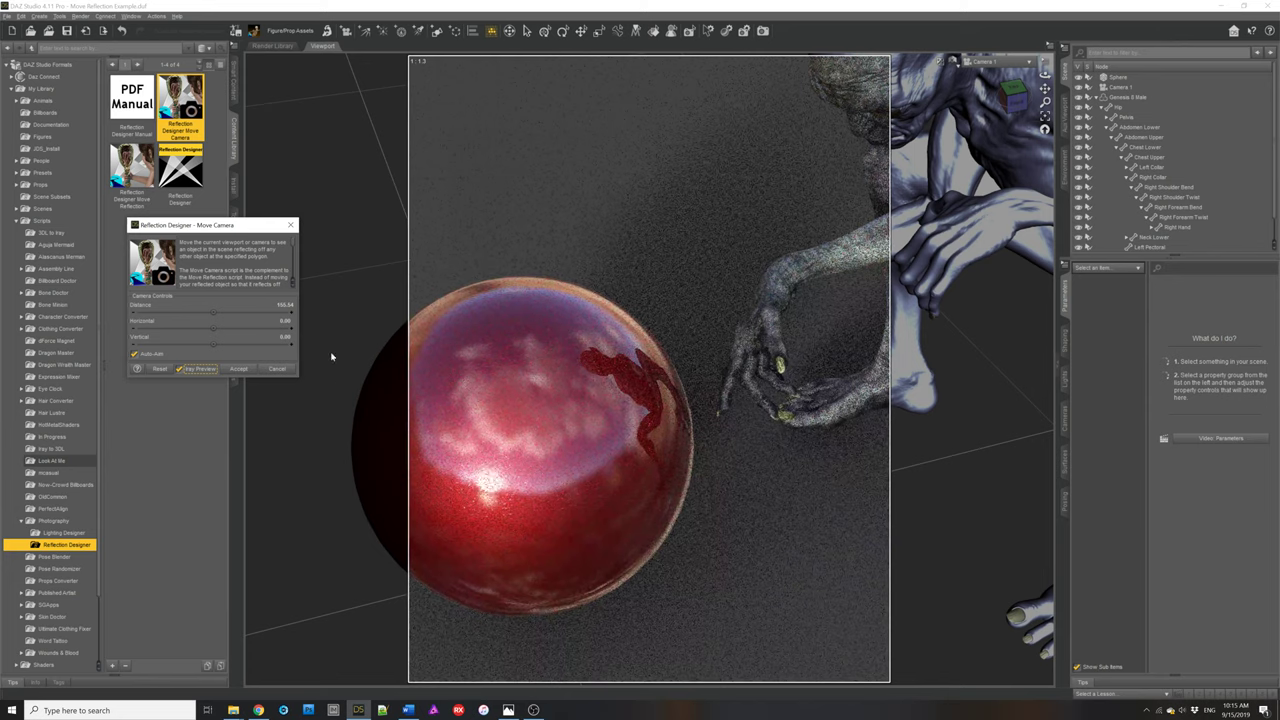
left_click(166, 355)
left_click(166, 355)
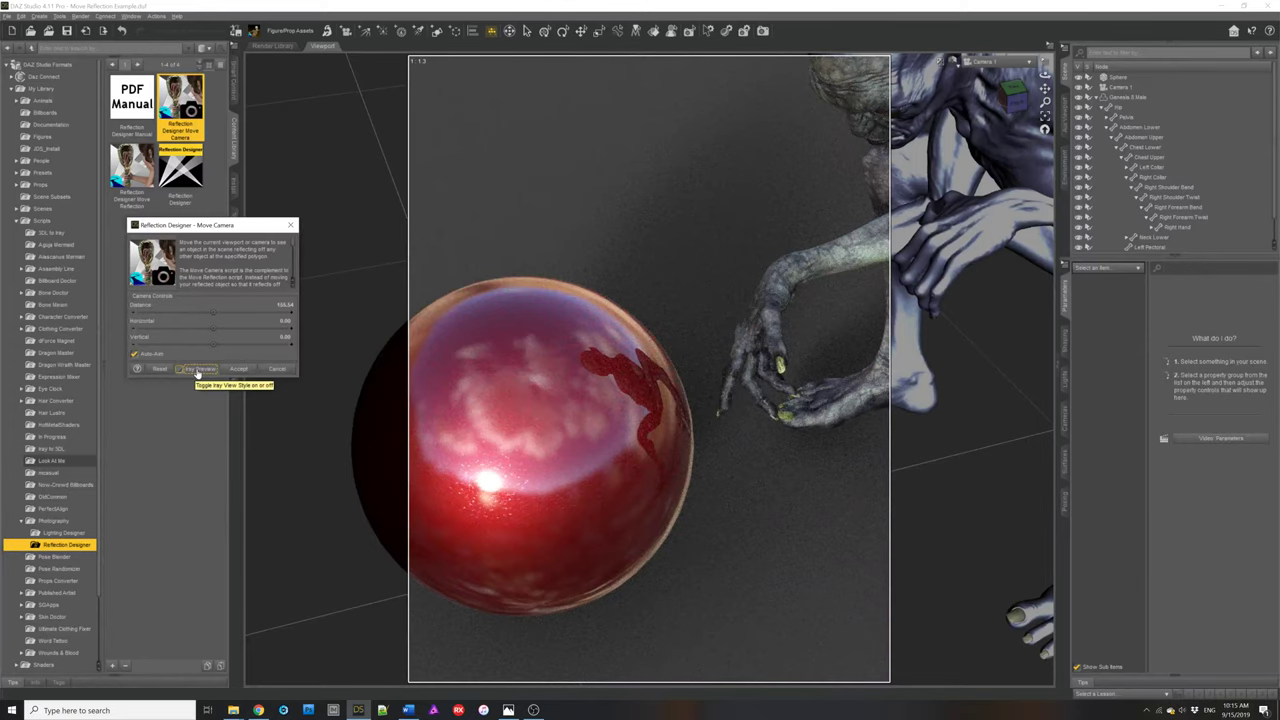
left_click(197, 369)
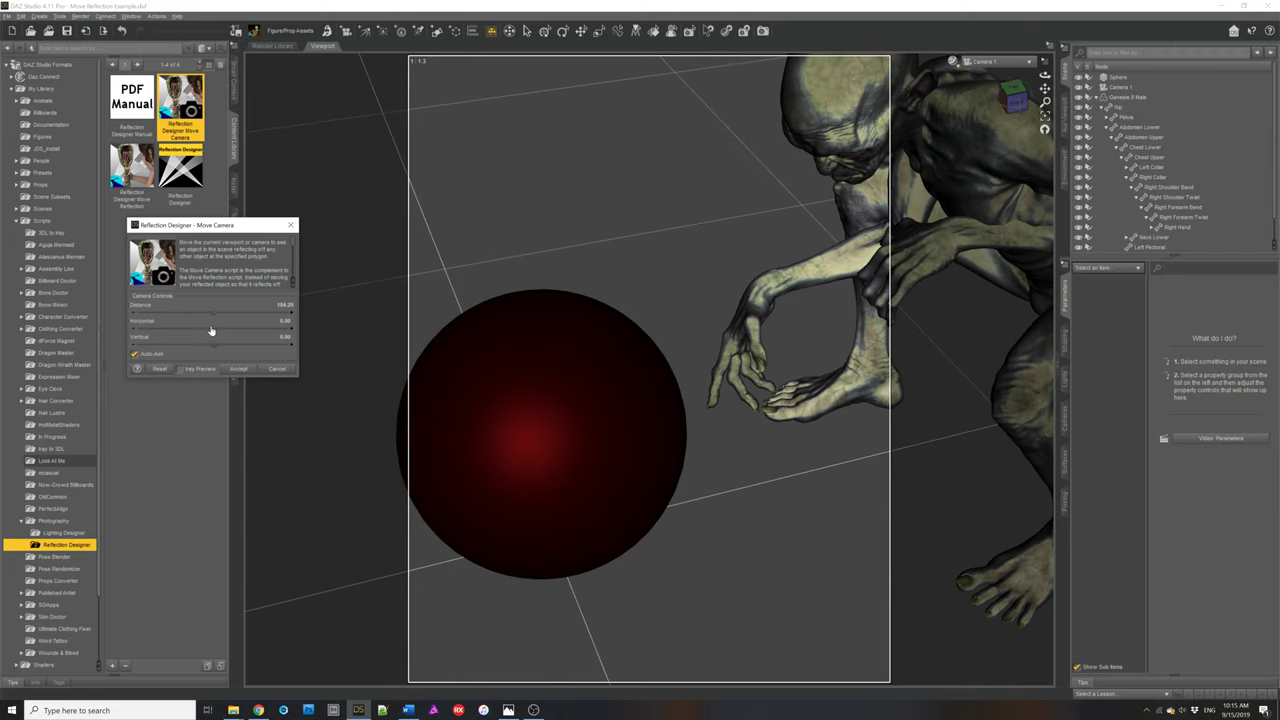
Step: Move the camera to Horizontal about -33 and Distance about 114 with a slight Vertical offset, turning Auto-Aim off, and accept the camera move
left_click_drag(211, 330, 168, 330)
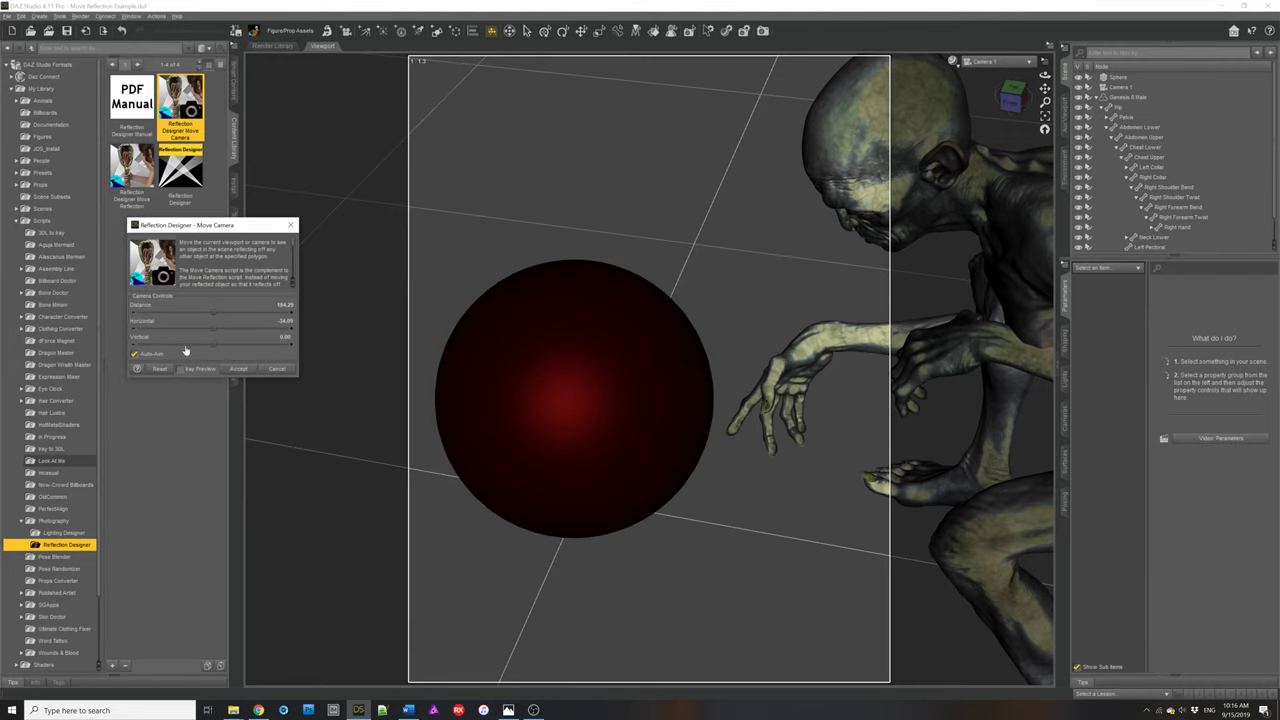
left_click(150, 354)
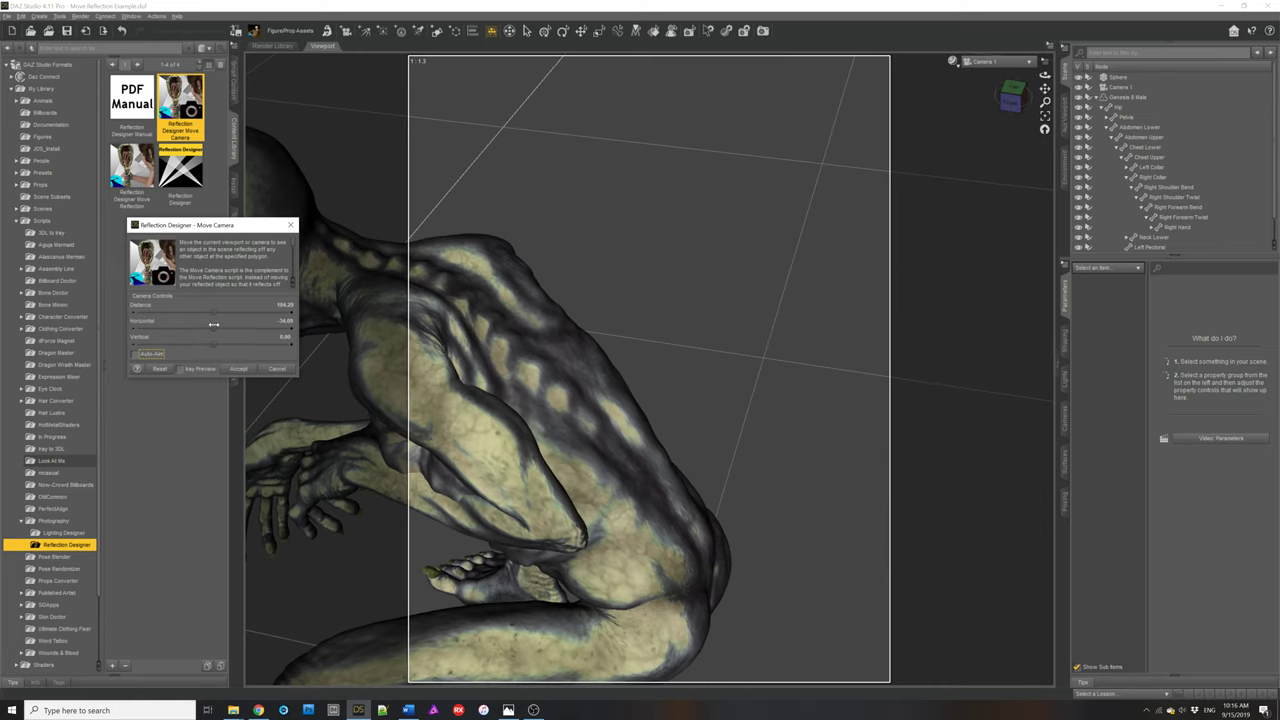
left_click_drag(213, 321, 279, 343)
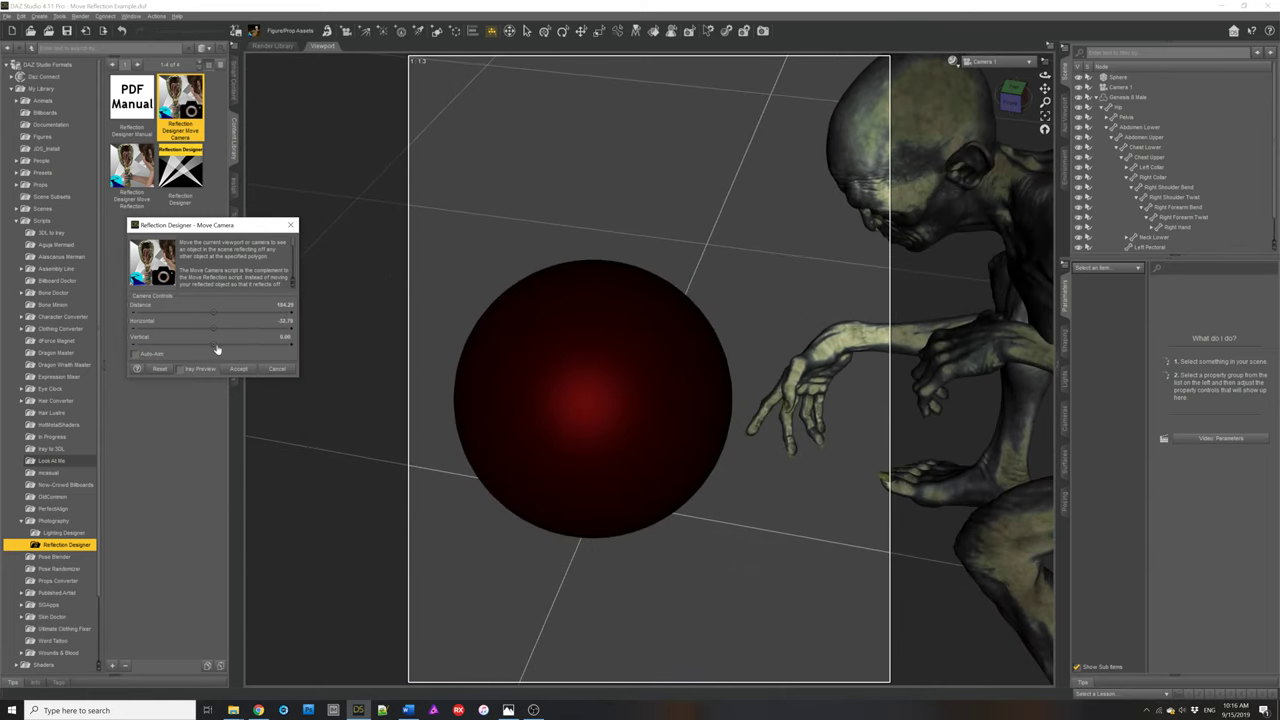
left_click_drag(209, 343, 175, 317)
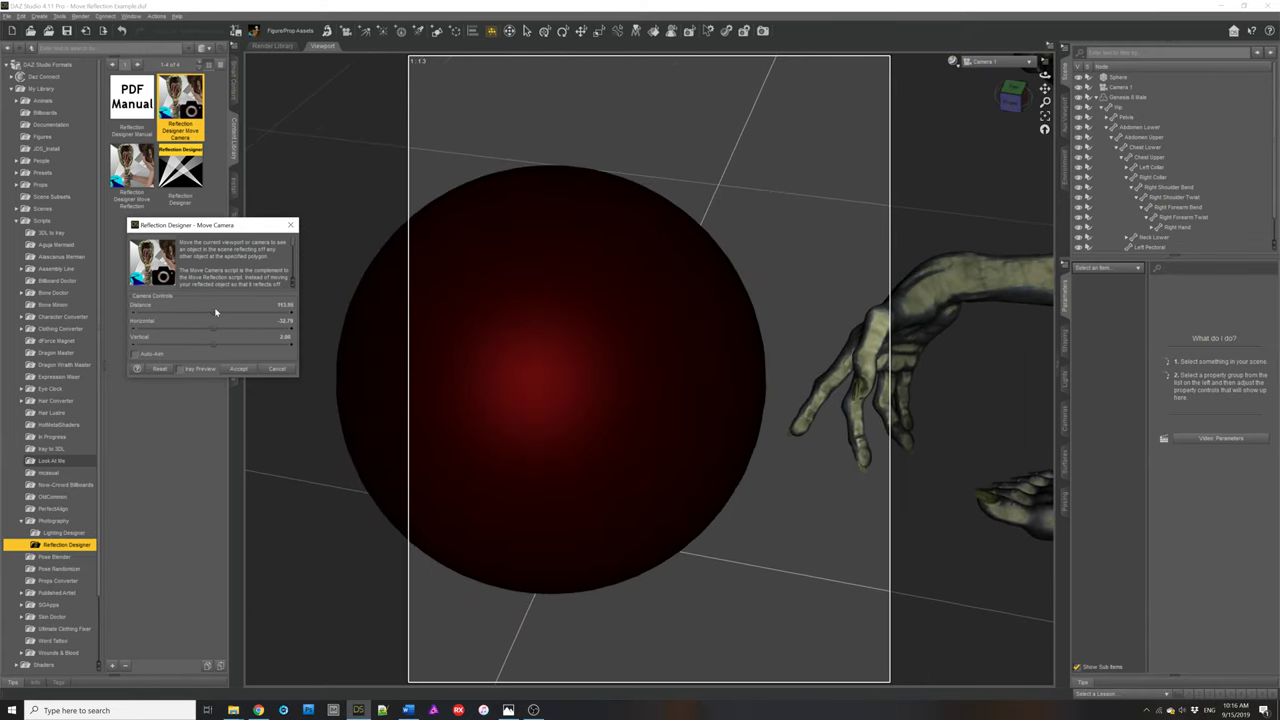
left_click(238, 369)
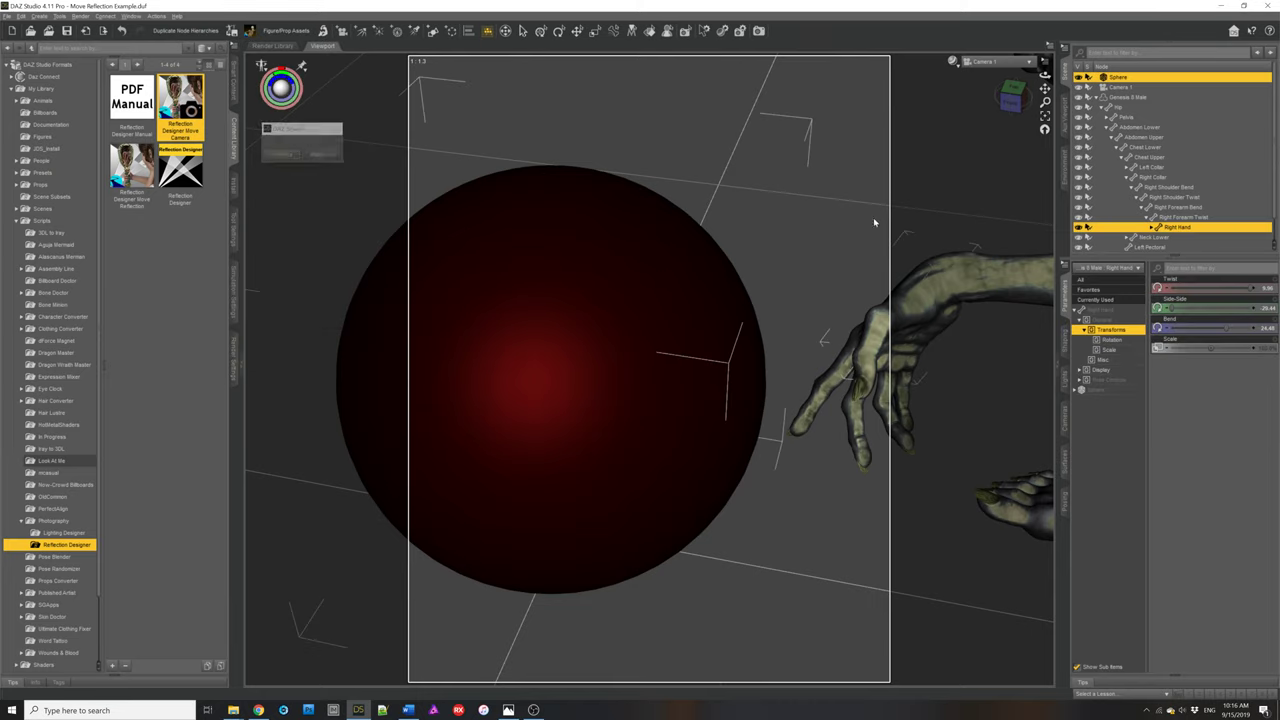
Step: Change the draw style of the Camera 1 viewport
left_click(953, 62)
left_click(959, 179)
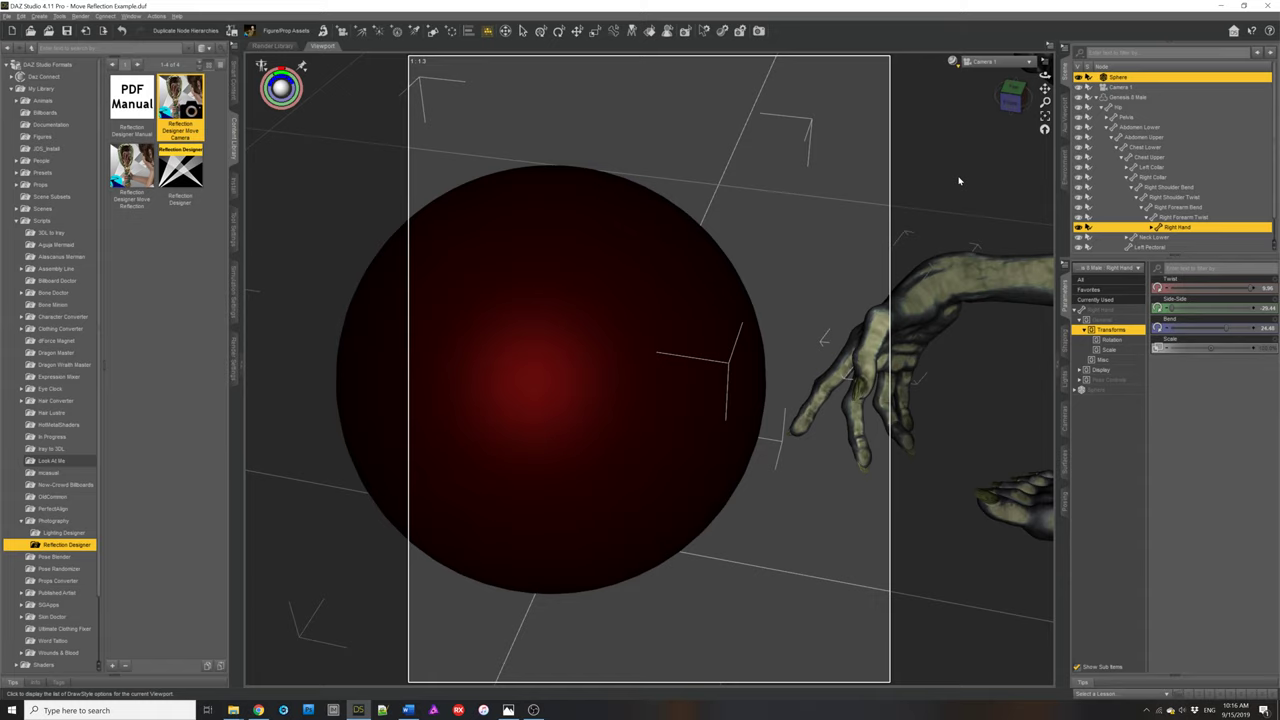